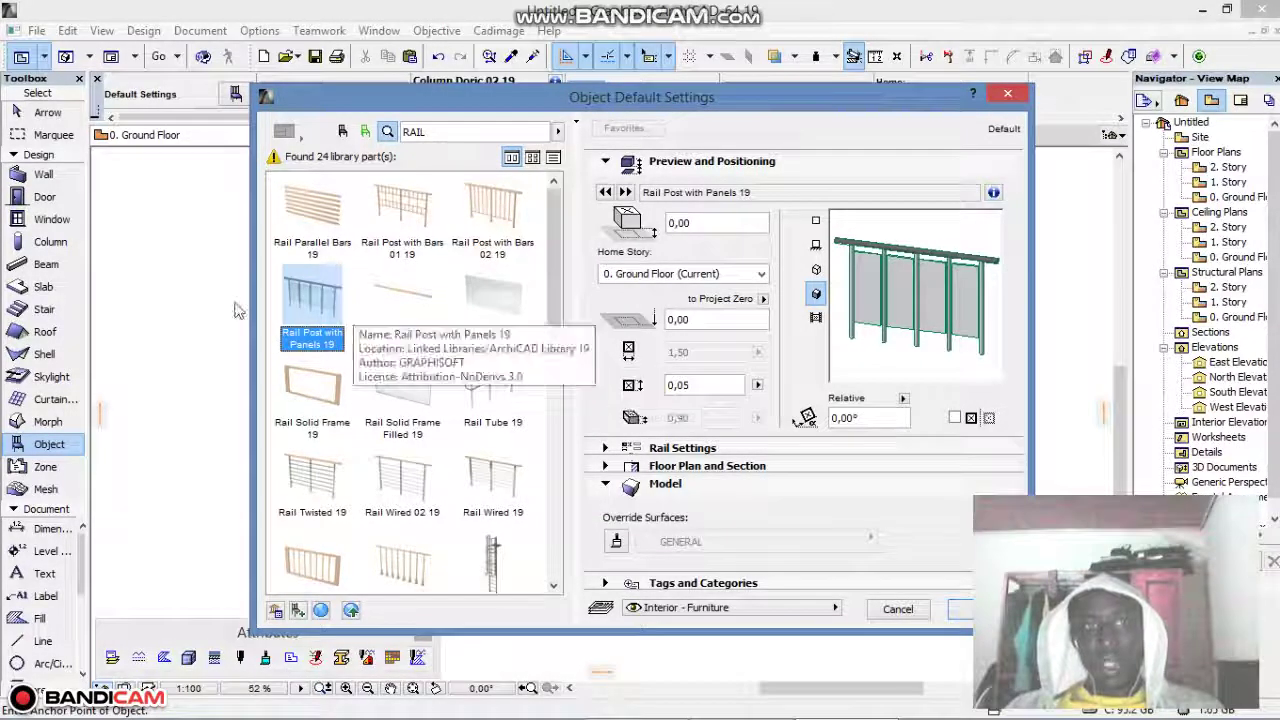
Set the default railing's distance from slab to 0.10 and its height to 0.80 in the rail dimensions.
{"action": "left_click", "coordinate": [706, 225]}
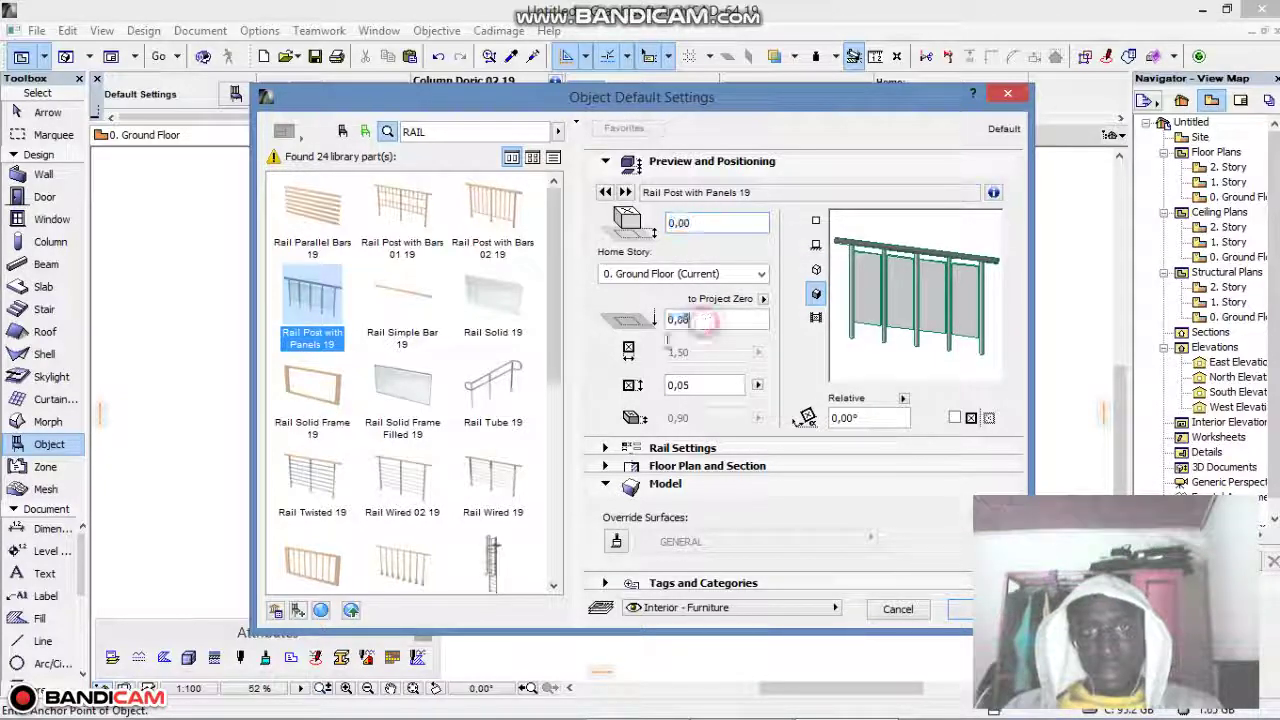
{"action": "left_click_drag", "start_coordinate": [704, 319], "coordinate": [664, 343]}
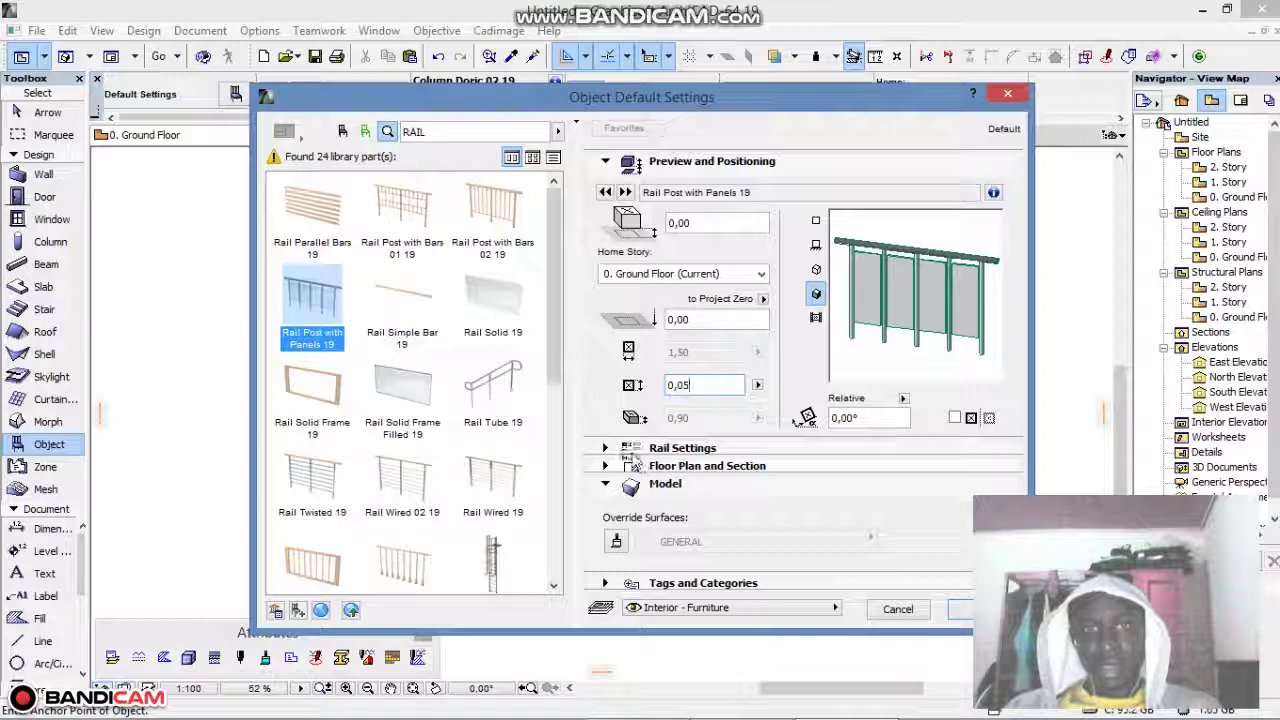
{"action": "left_click", "coordinate": [632, 449]}
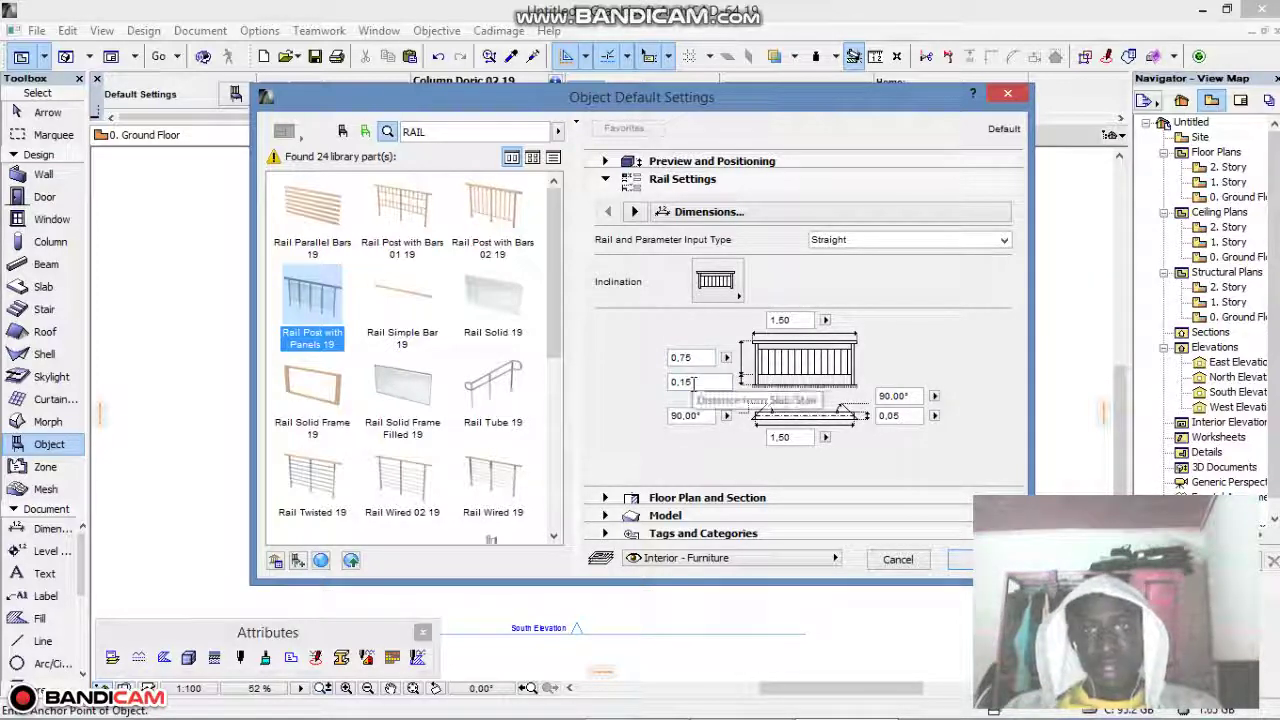
{"action": "left_click_drag", "start_coordinate": [693, 383], "coordinate": [689, 402]}
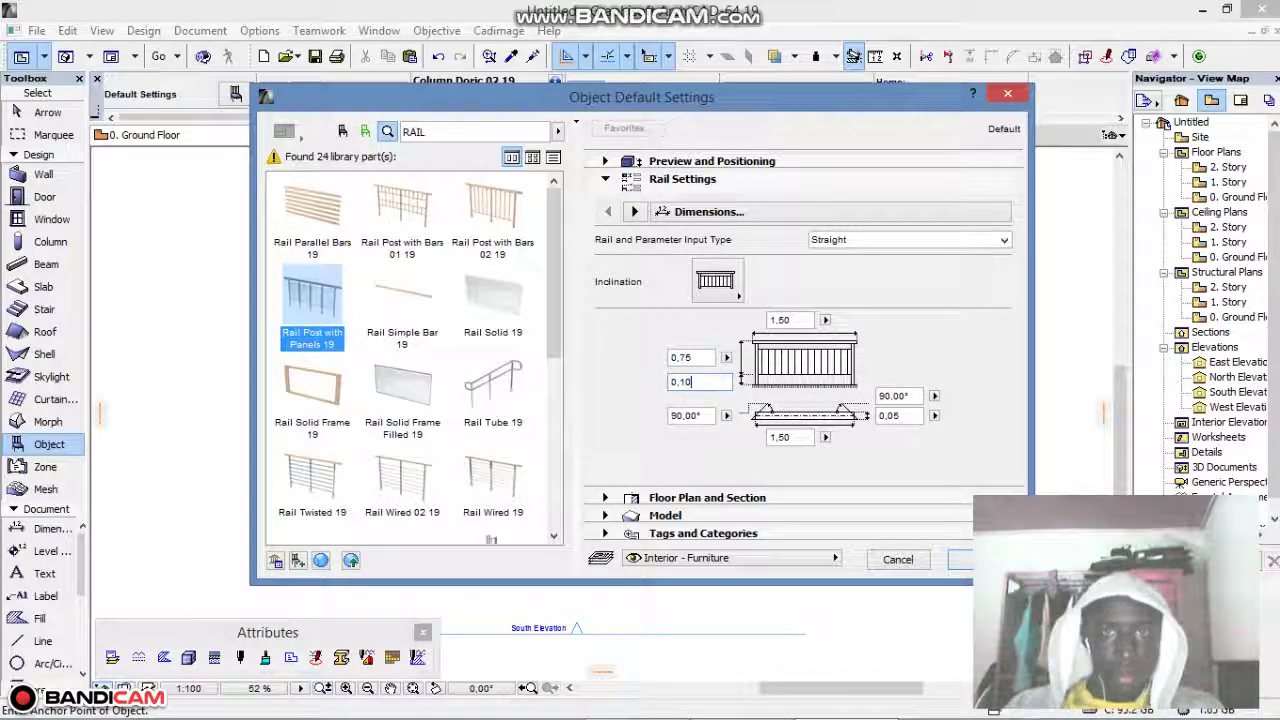
{"action": "type", "text": "0"}
{"action": "key", "text": "Return"}
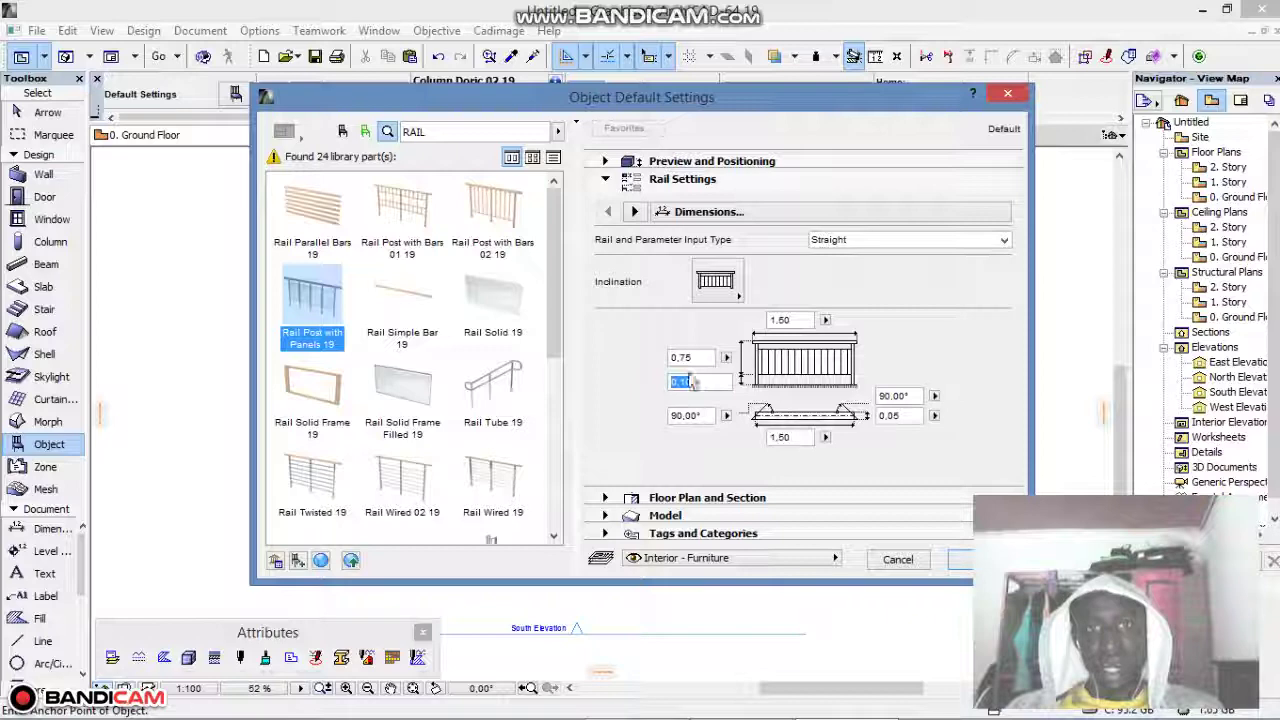
{"action": "left_click_drag", "start_coordinate": [697, 366], "coordinate": [686, 370]}
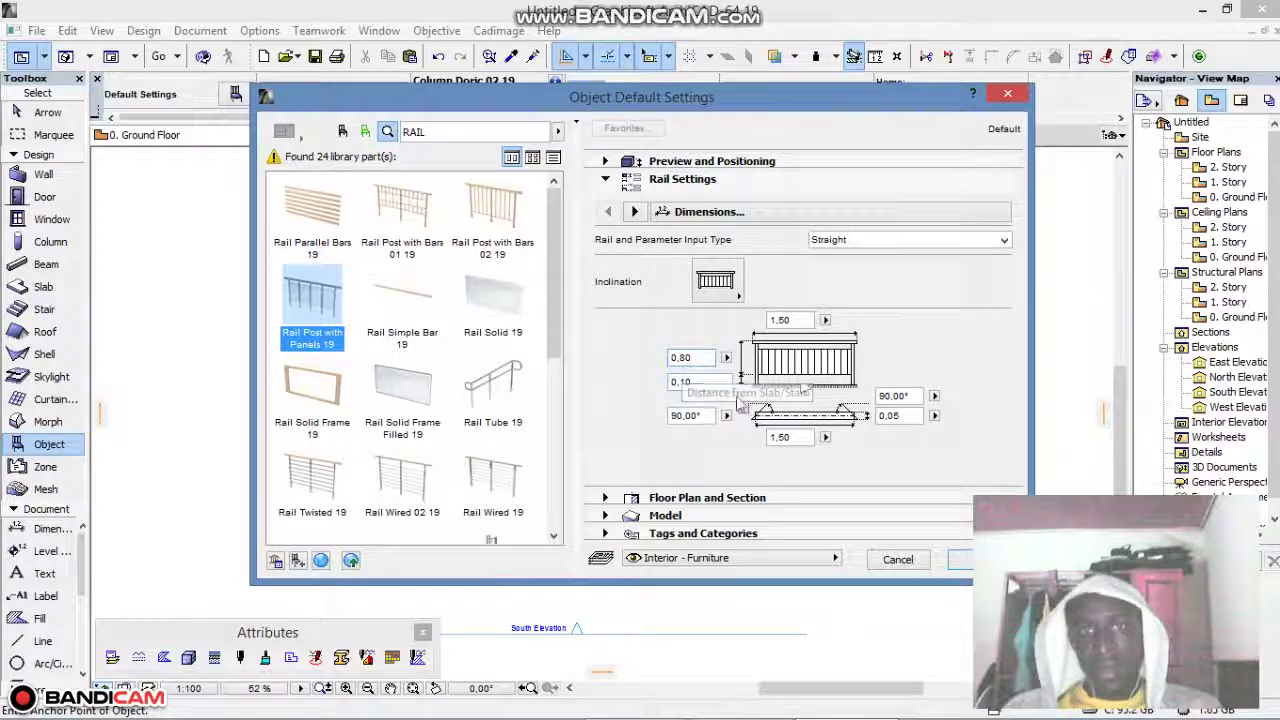
{"action": "key", "text": "Return"}
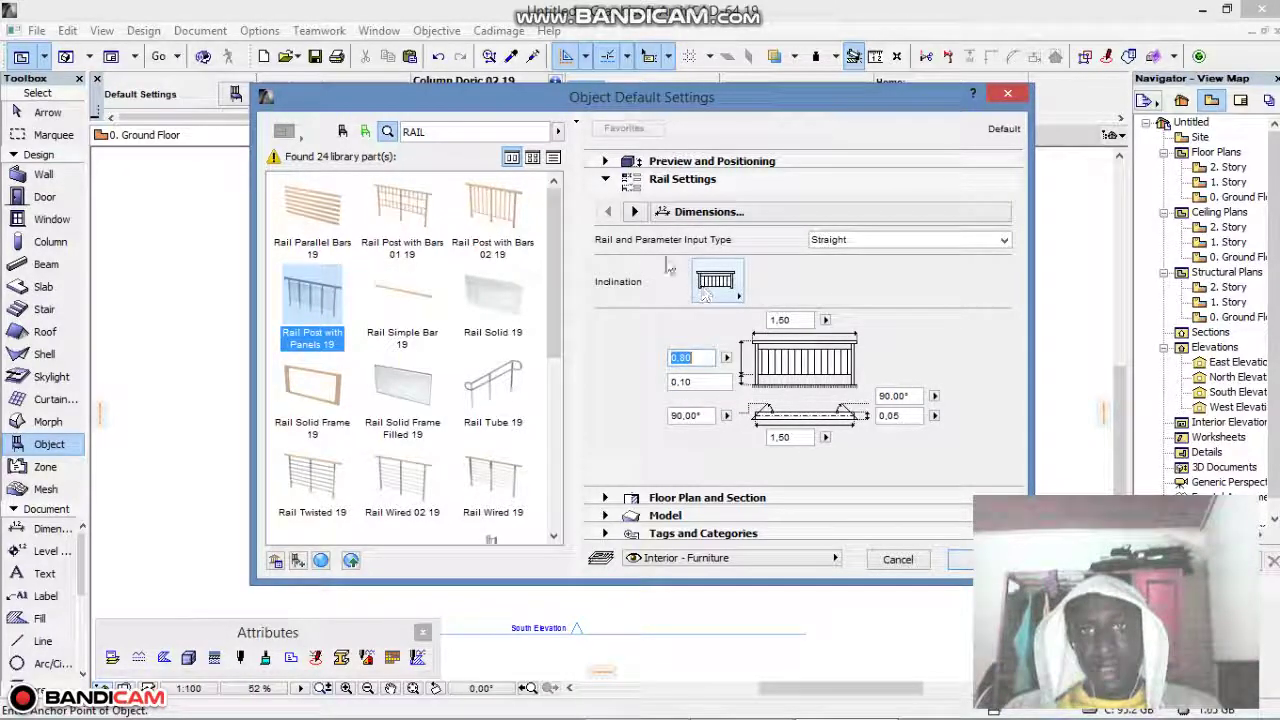
Set the railing's post surface to Metal - Iron and its fill surface to Glass - Blue, and accept the settings.
{"action": "left_click", "coordinate": [634, 212]}
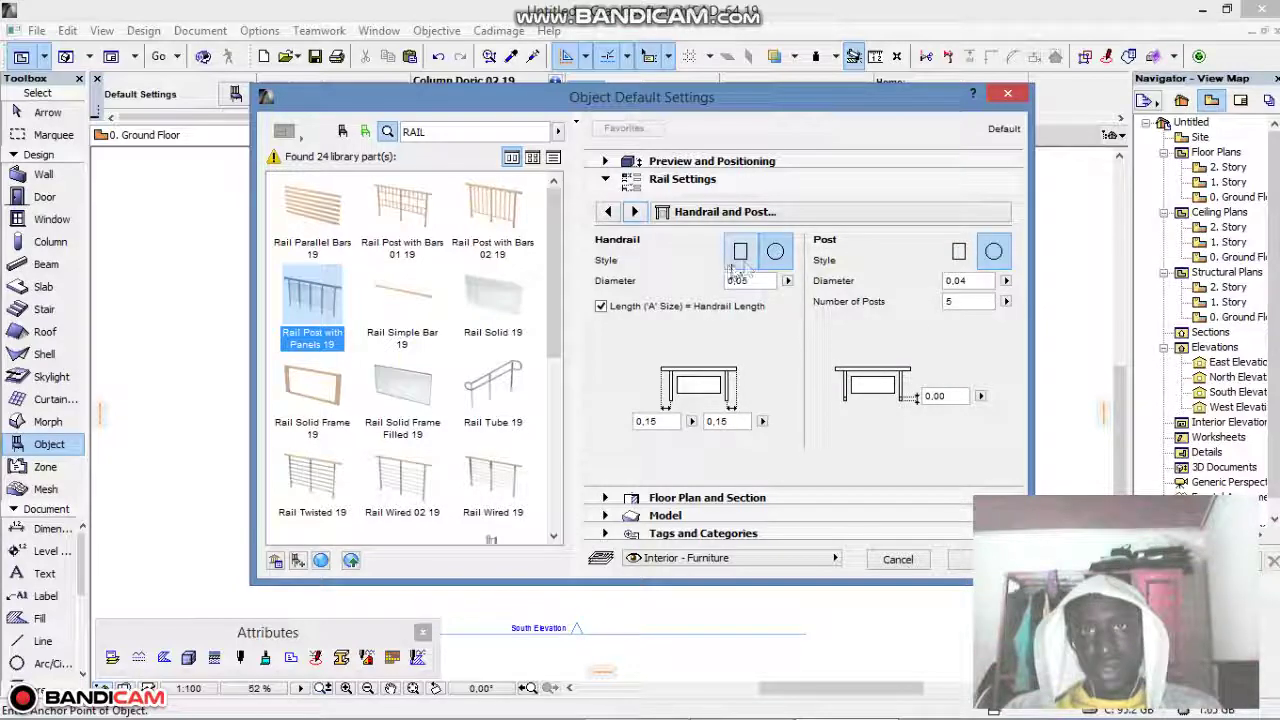
{"action": "left_click", "coordinate": [635, 212]}
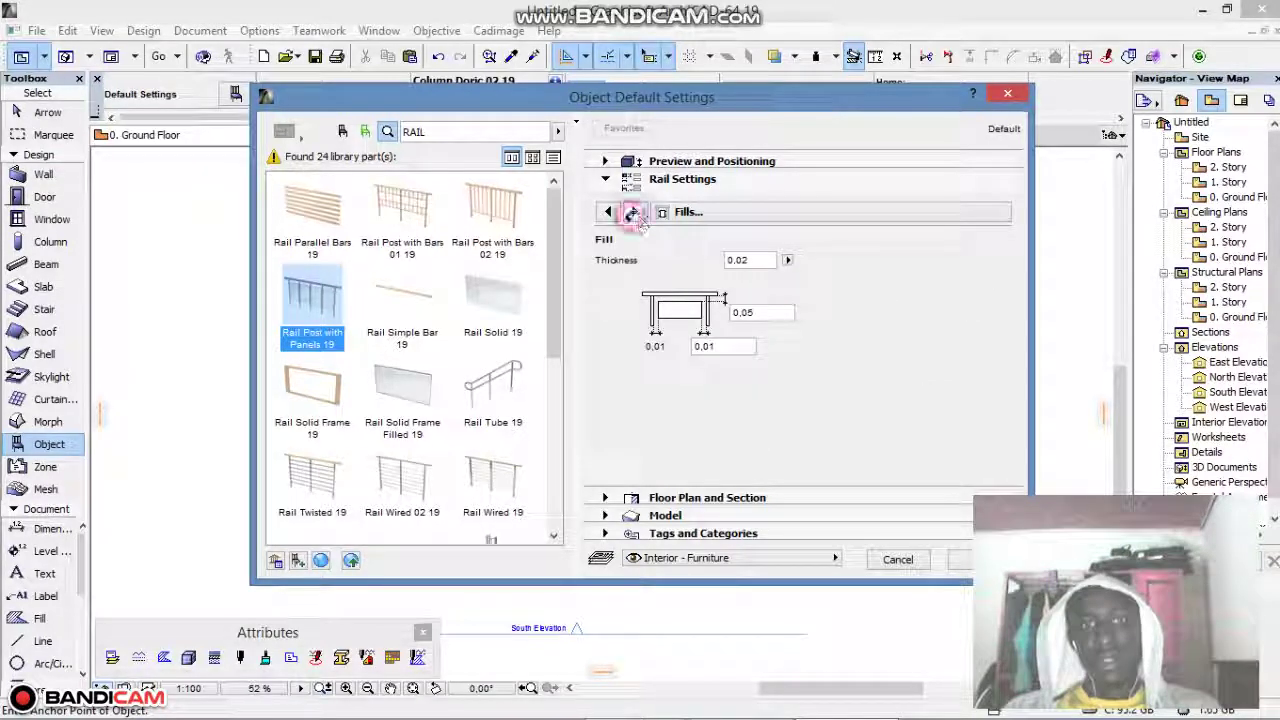
{"action": "left_click", "coordinate": [634, 213]}
{"action": "left_click", "coordinate": [634, 212]}
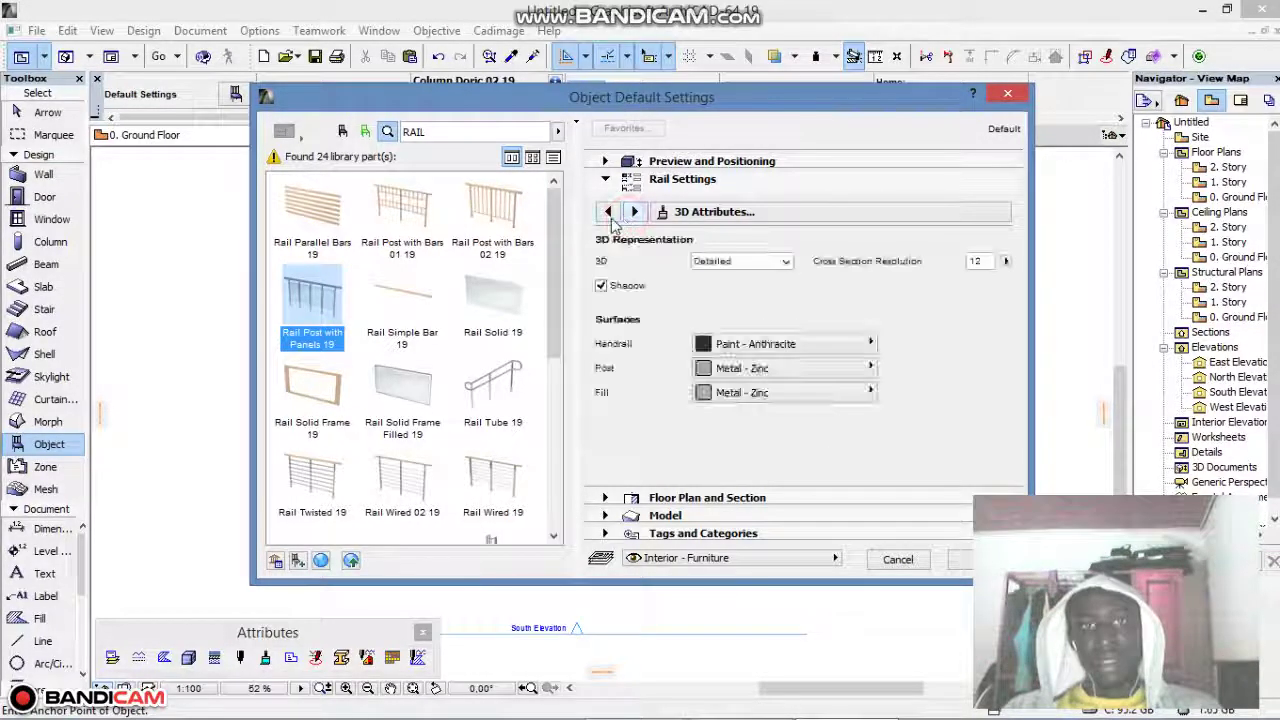
{"action": "left_click", "coordinate": [745, 369]}
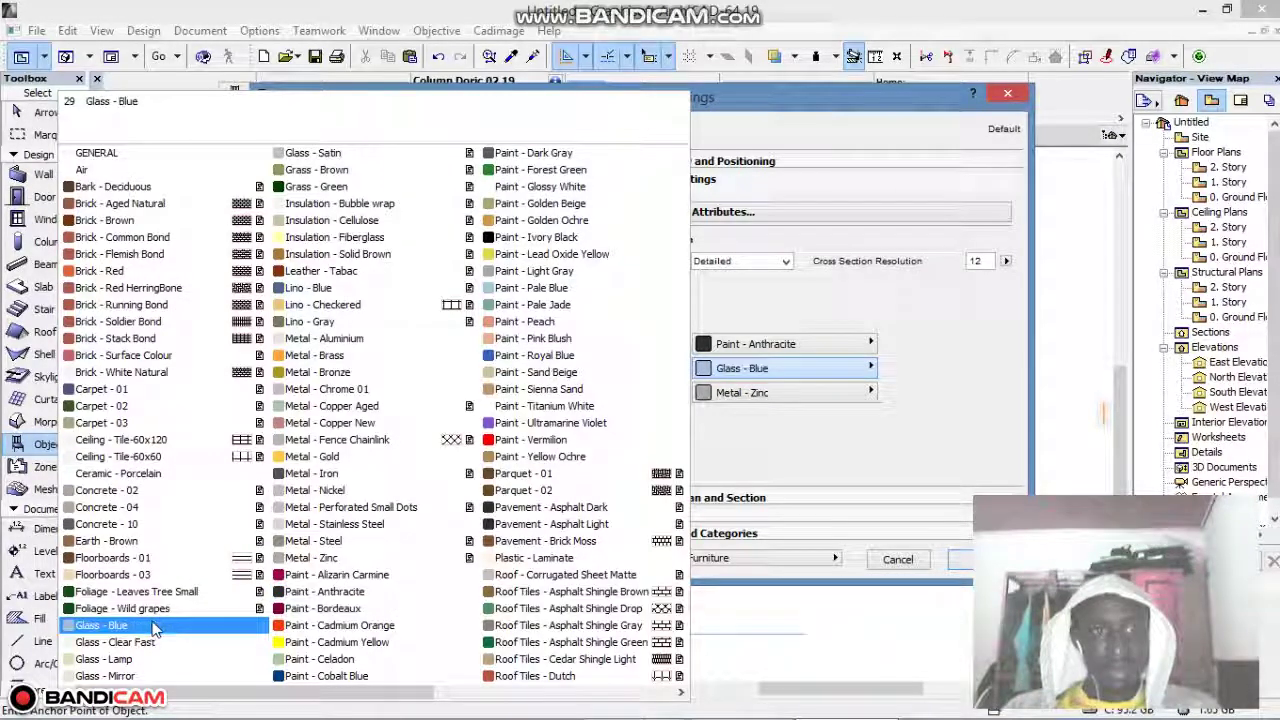
{"action": "left_click", "coordinate": [130, 625]}
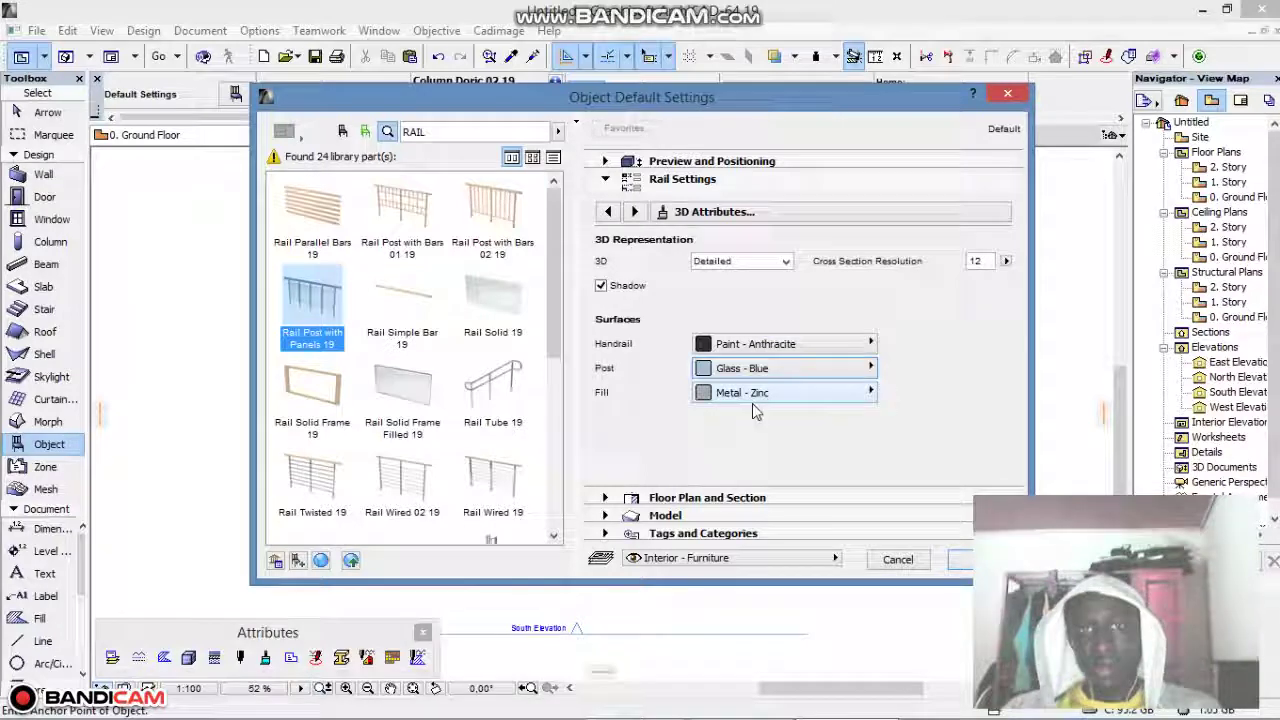
{"action": "left_click", "coordinate": [766, 369]}
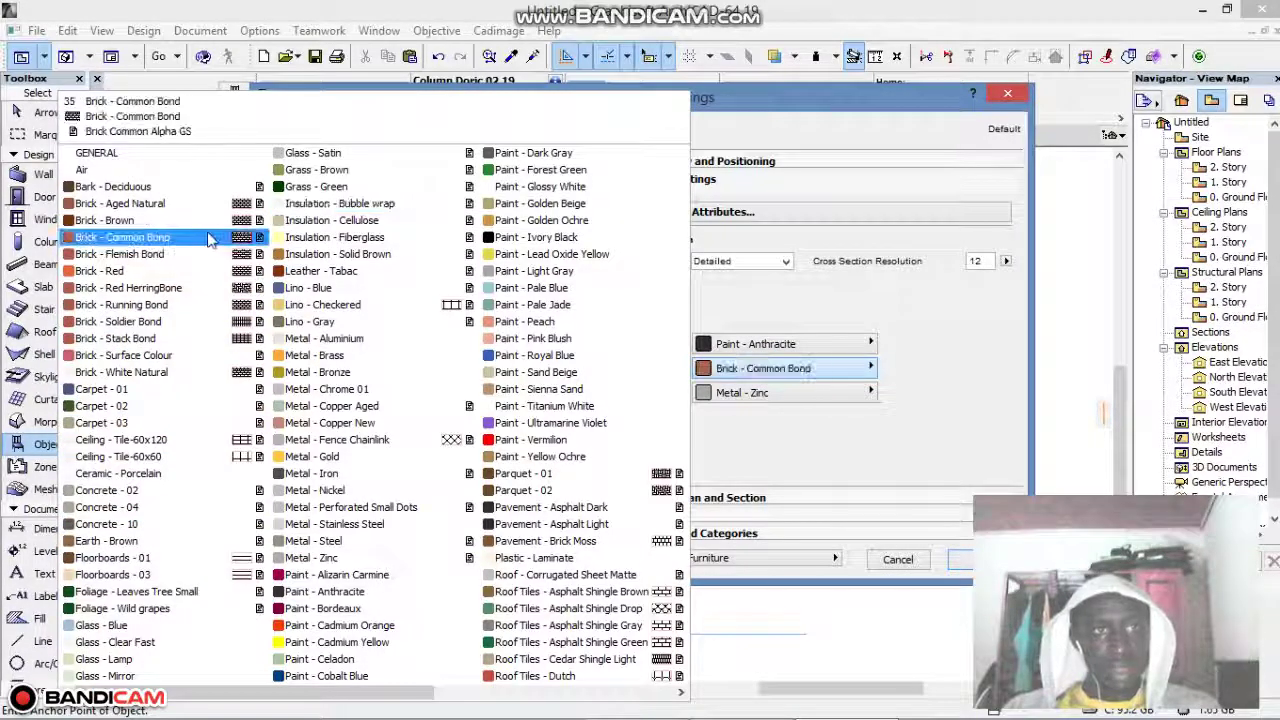
{"action": "left_click", "coordinate": [311, 473]}
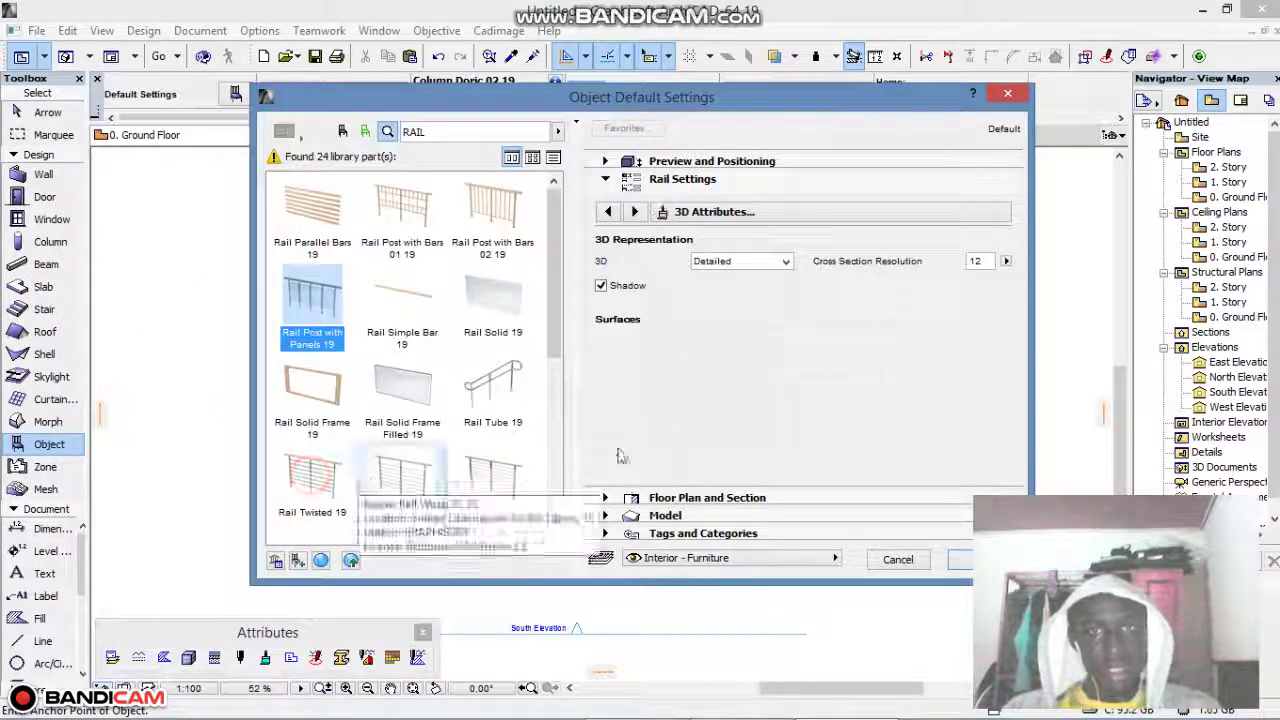
{"action": "left_click", "coordinate": [730, 400]}
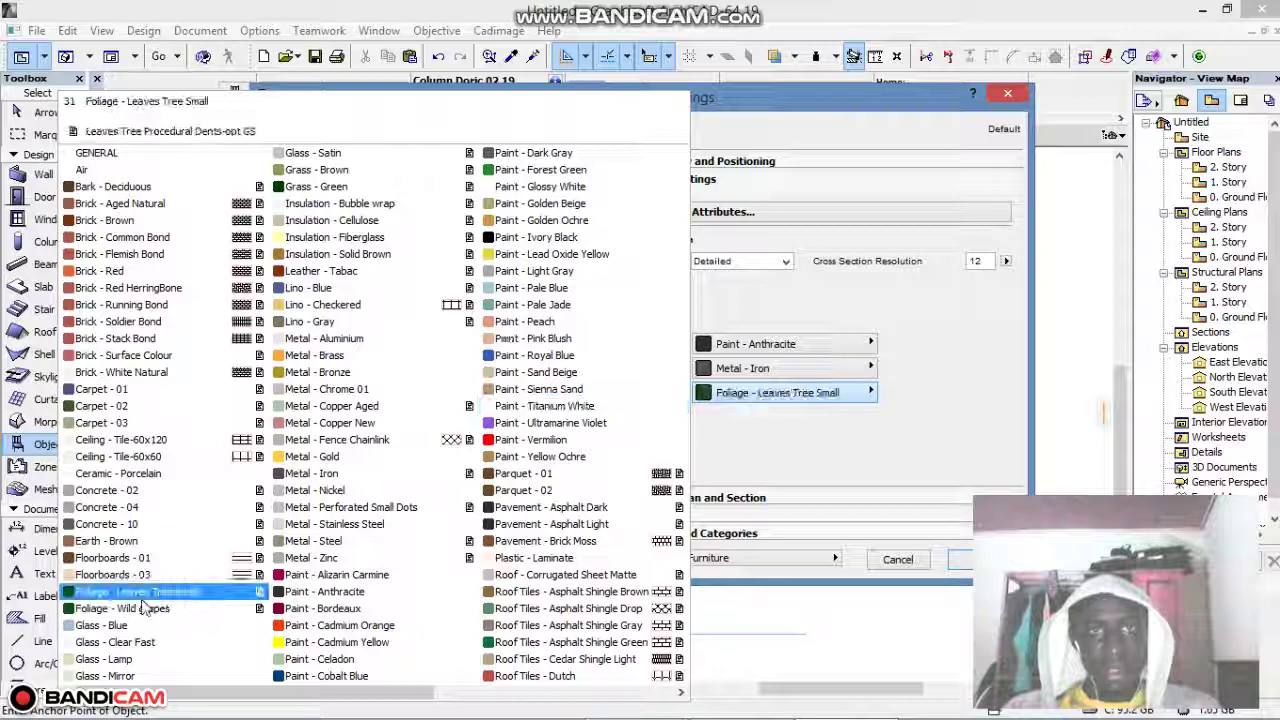
{"action": "left_click", "coordinate": [101, 625]}
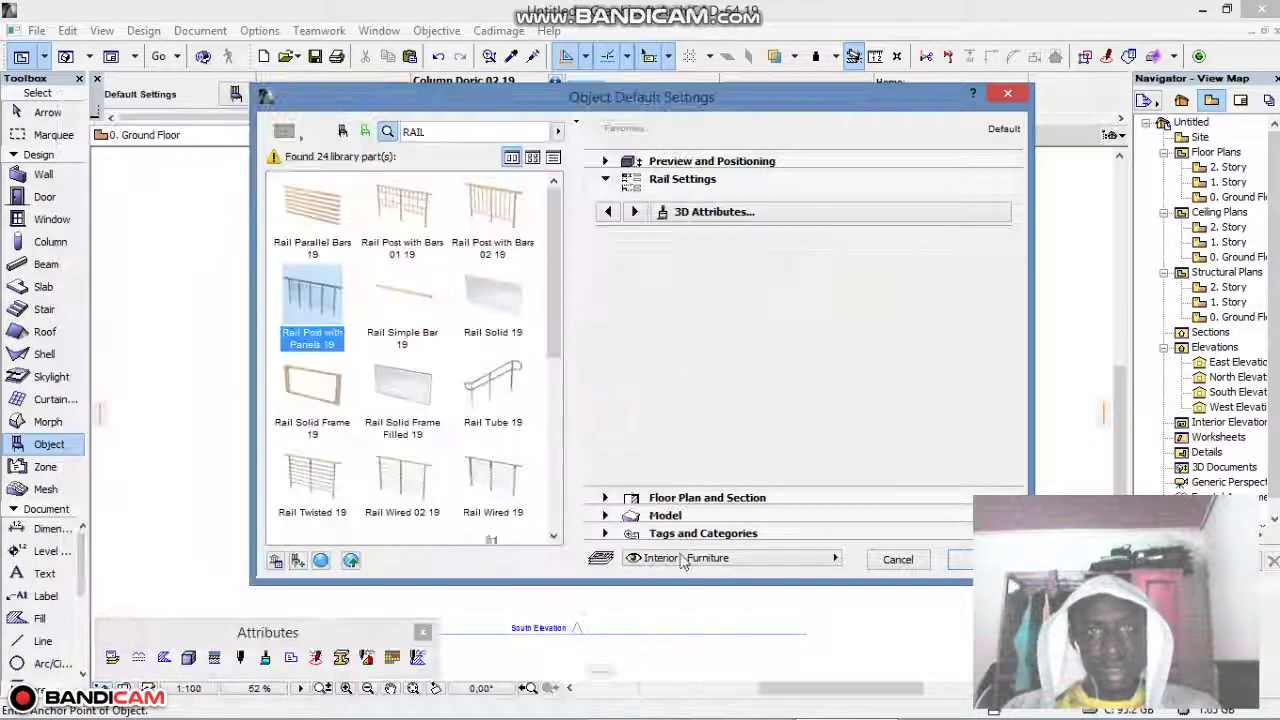
{"action": "left_click", "coordinate": [960, 562]}
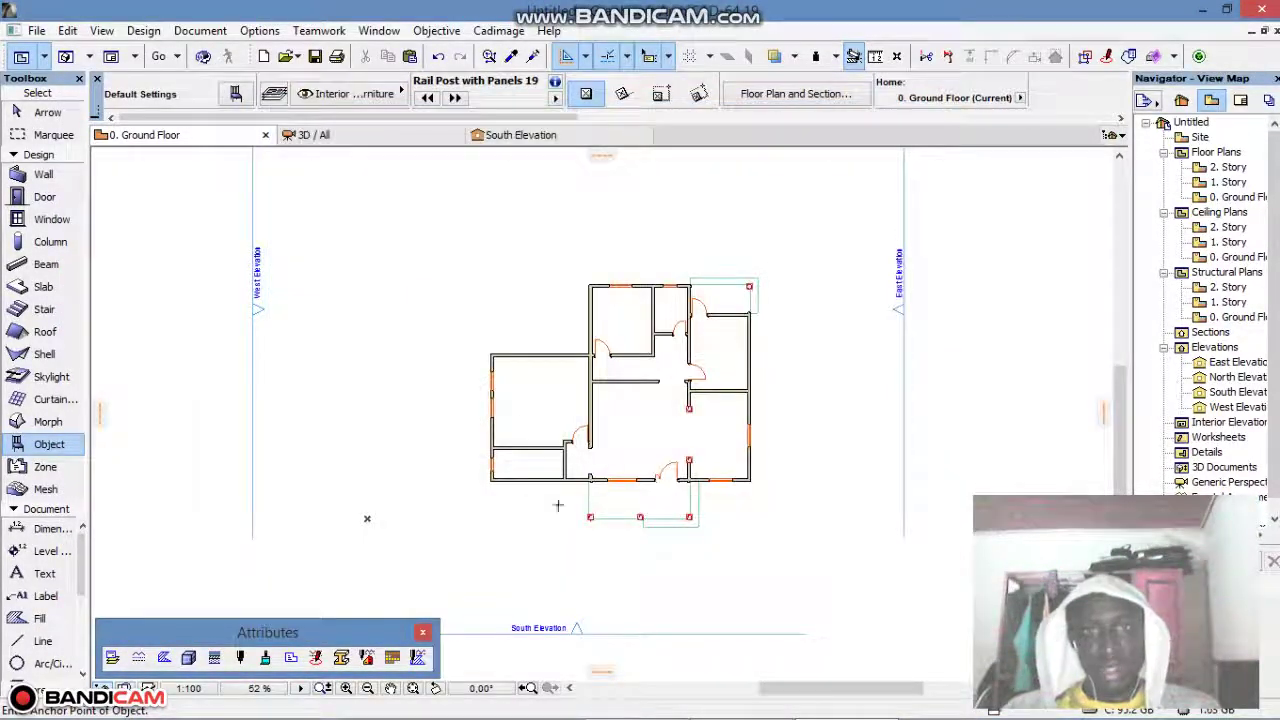
Place a railing along the front porch edge and move its start onto the porch's front-left column.
{"action": "scroll", "coordinate": [594, 520], "scroll_direction": "up", "scroll_amount": 5}
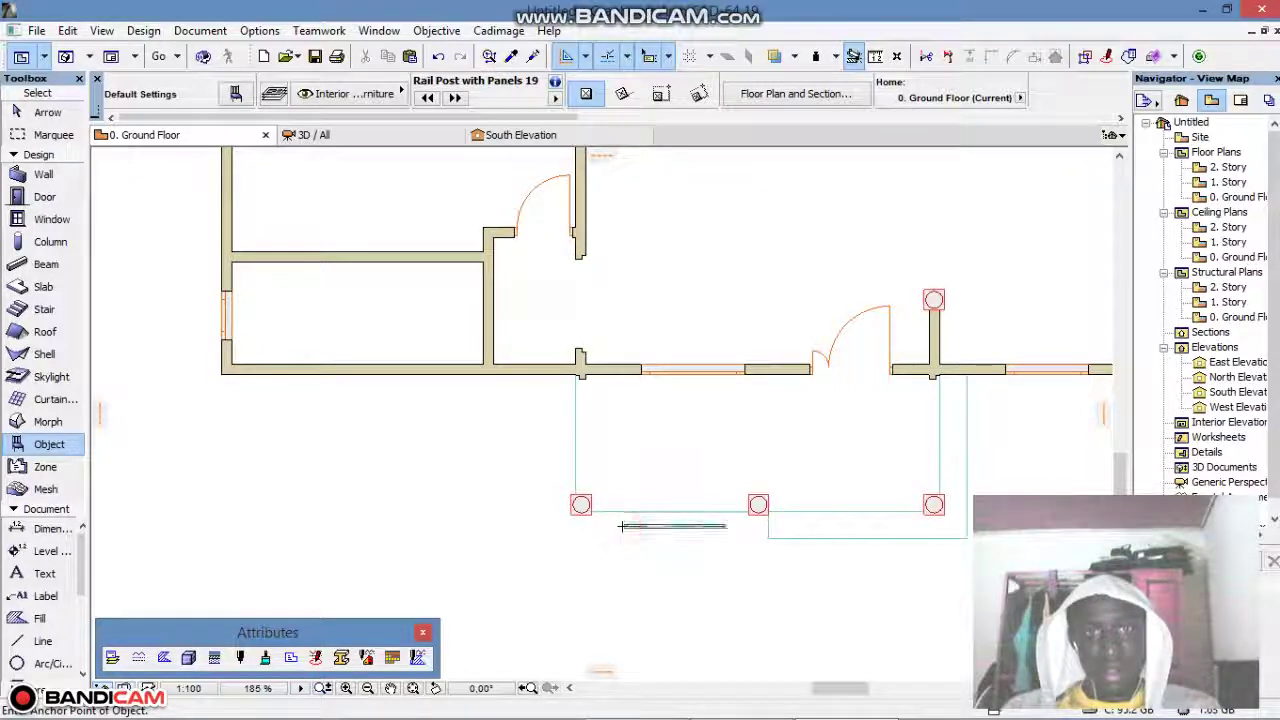
{"action": "scroll", "coordinate": [622, 524], "scroll_direction": "up", "scroll_amount": 3}
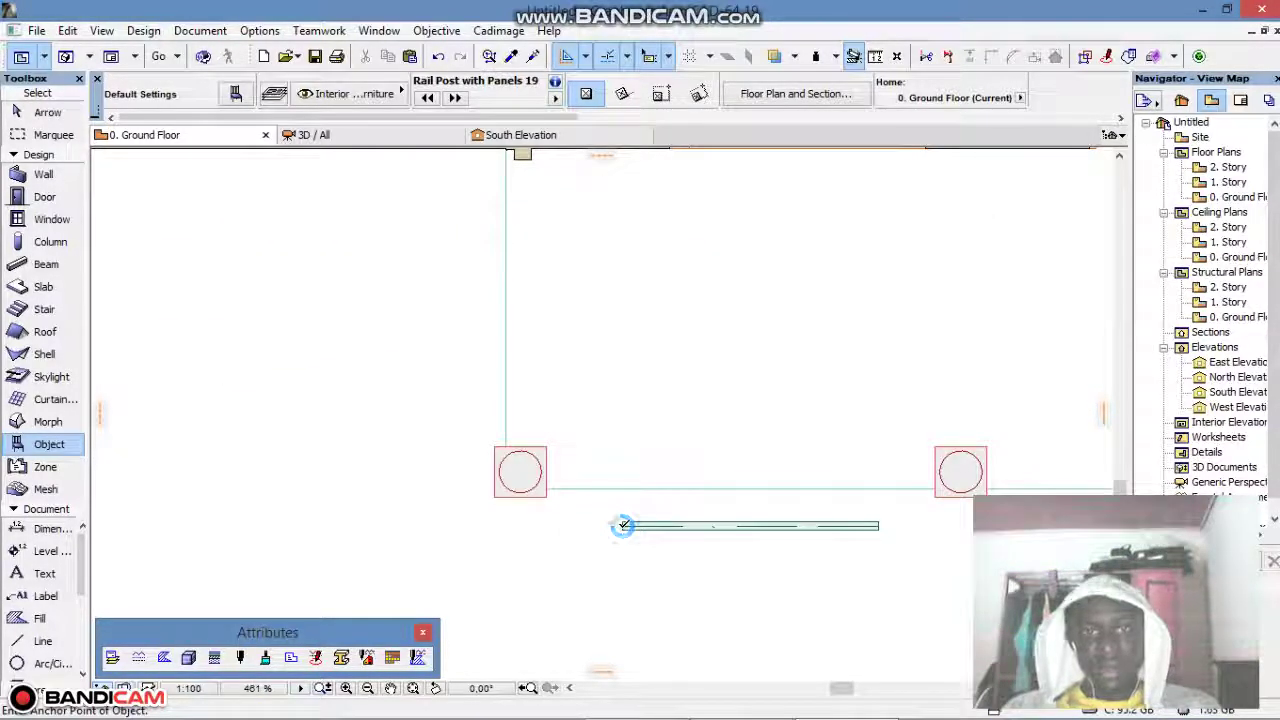
{"action": "left_click", "coordinate": [622, 525]}
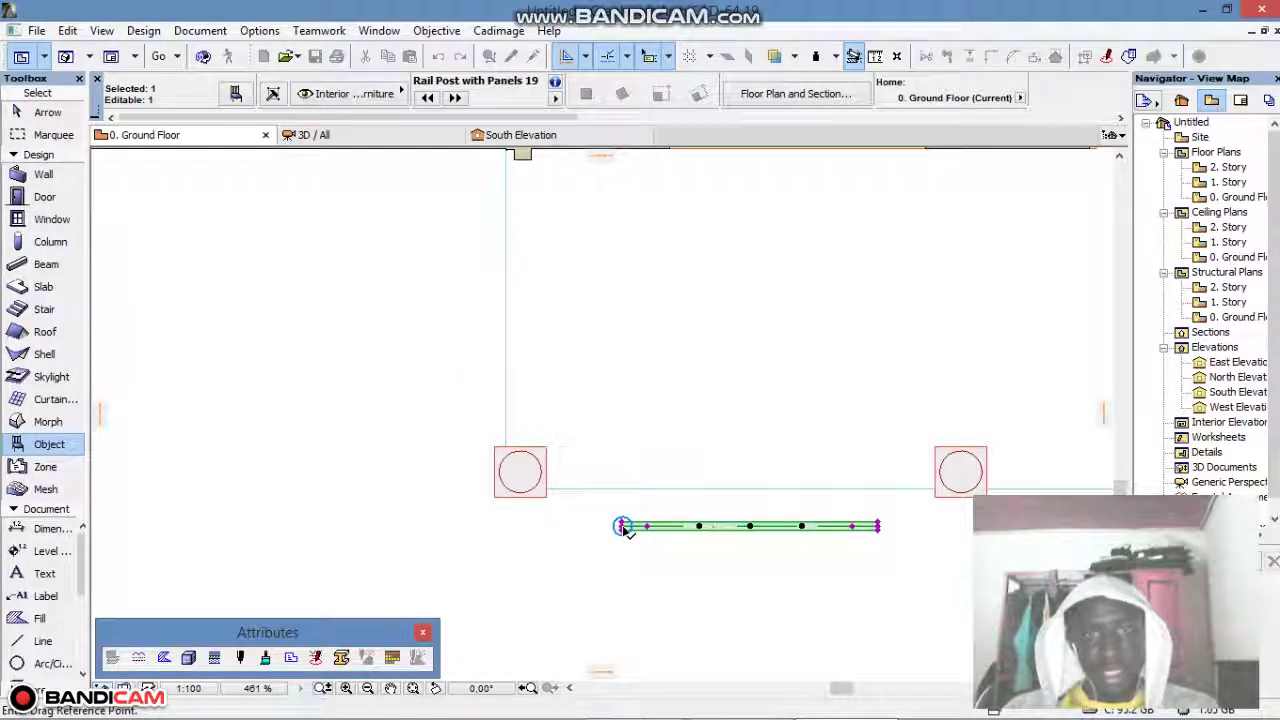
{"action": "left_click_drag", "start_coordinate": [622, 525], "coordinate": [540, 471]}
Stretch the railing's two ends into the middle and front-left porch columns, giving a length of about 2.54 m.
{"action": "scroll", "coordinate": [873, 478], "scroll_direction": "up", "scroll_amount": 4}
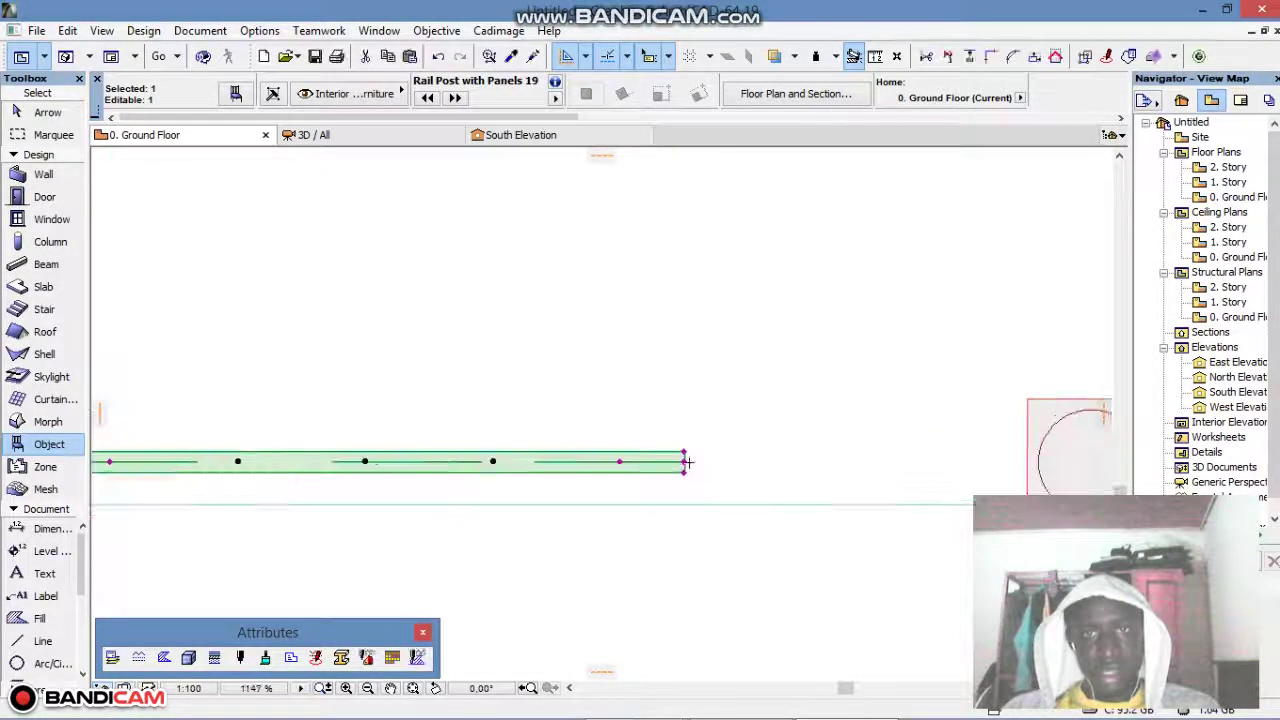
{"action": "left_click", "coordinate": [686, 460]}
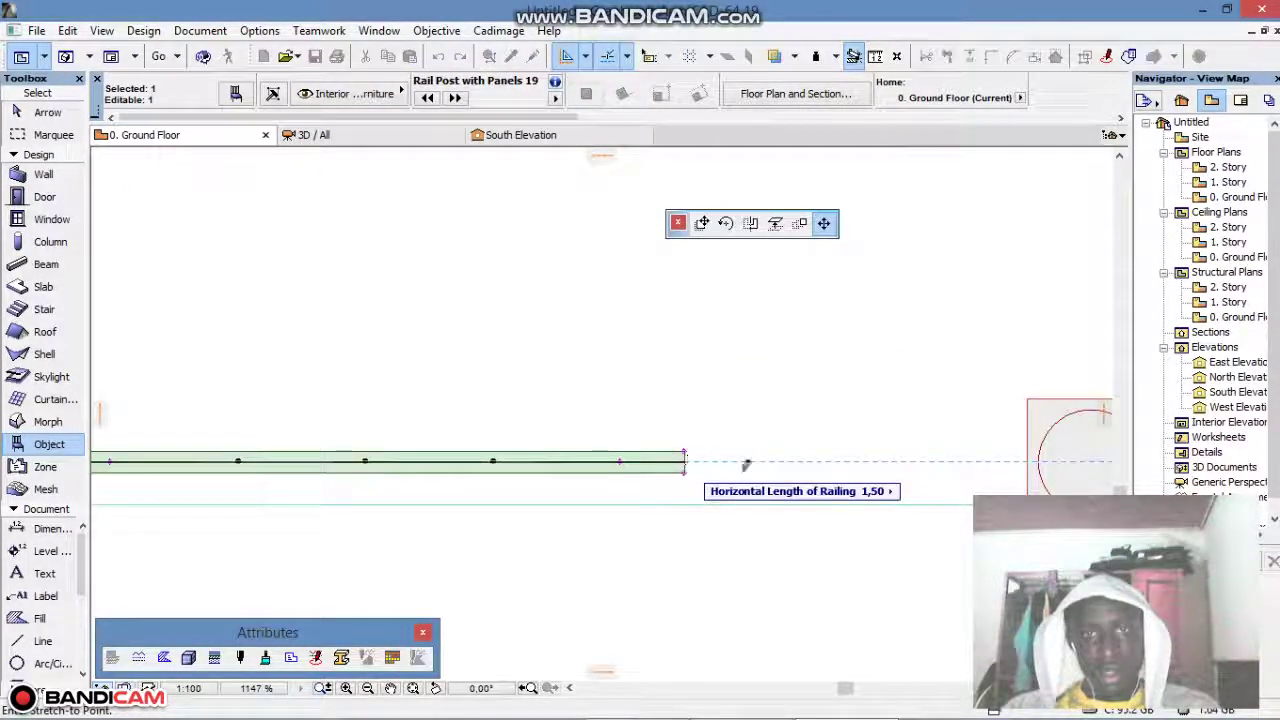
{"action": "left_click", "coordinate": [766, 465]}
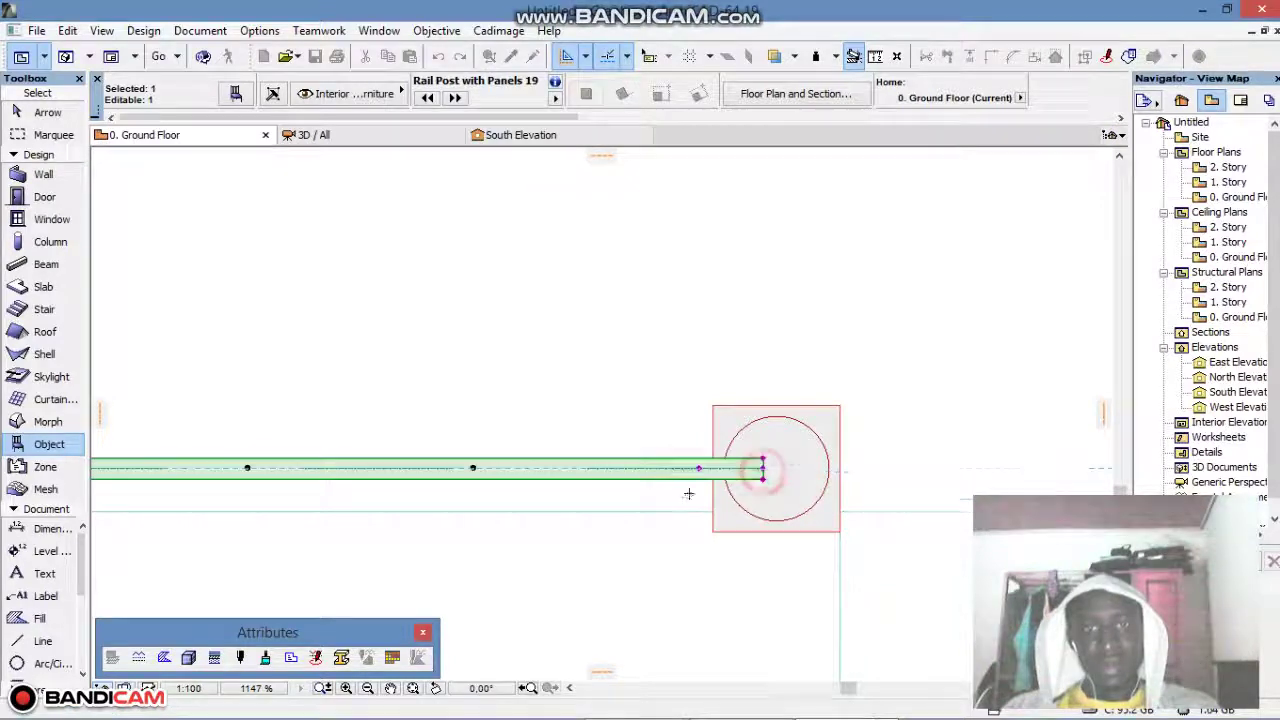
{"action": "scroll", "coordinate": [533, 508], "scroll_direction": "down", "scroll_amount": 5}
{"action": "scroll", "coordinate": [360, 471], "scroll_direction": "up", "scroll_amount": 8}
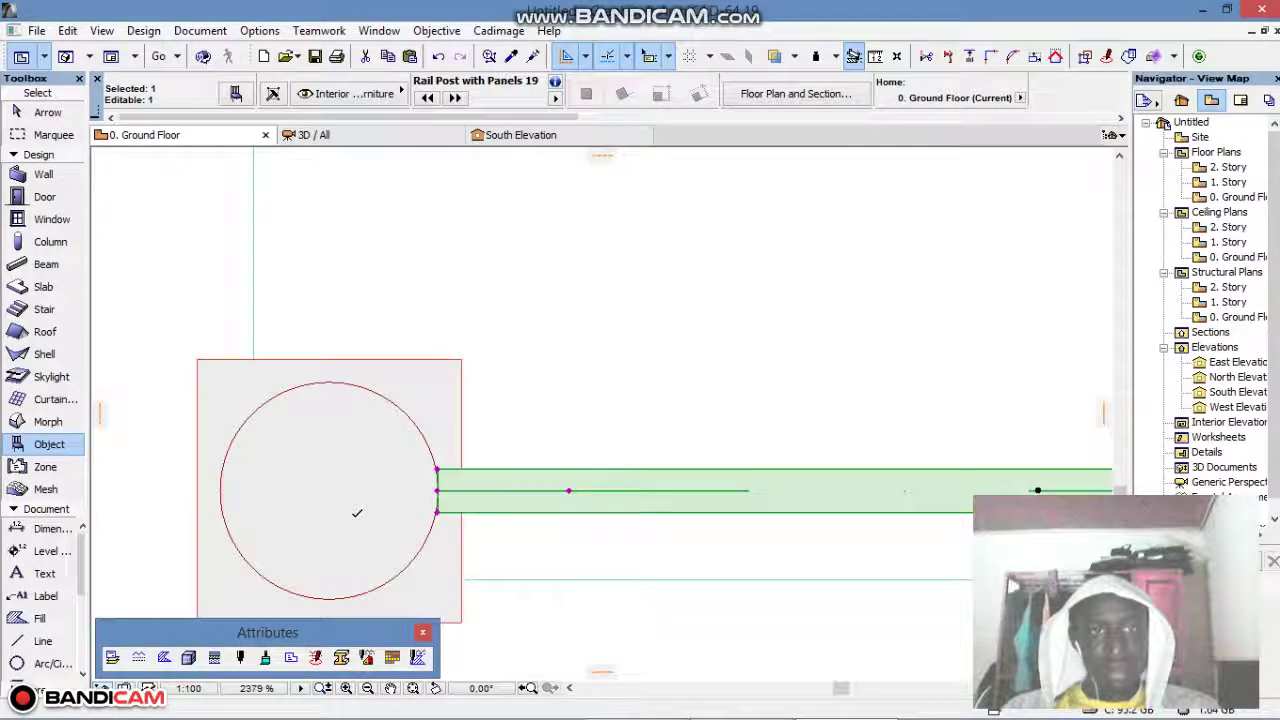
{"action": "left_click", "coordinate": [437, 486]}
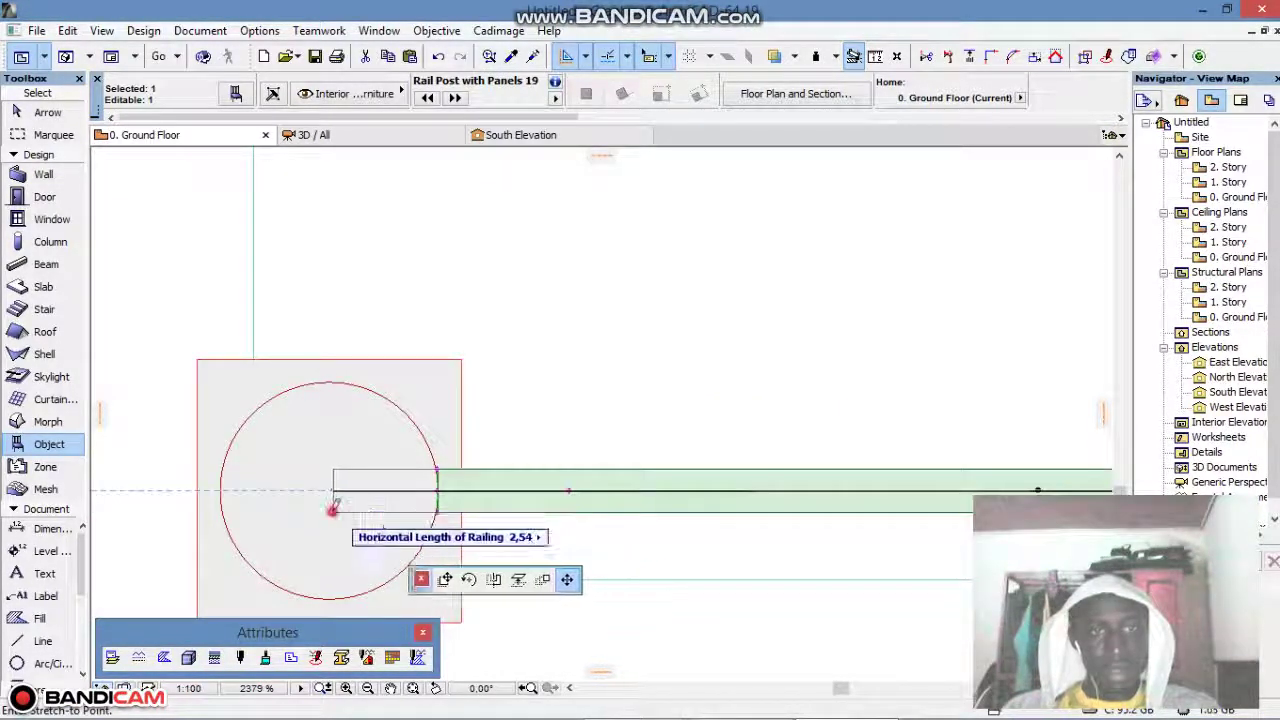
{"action": "left_click", "coordinate": [332, 509]}
Set the railing's left end cutting angle to 45° and mirror a copy about the cut line to form the side railing.
{"action": "left_click", "coordinate": [331, 513]}
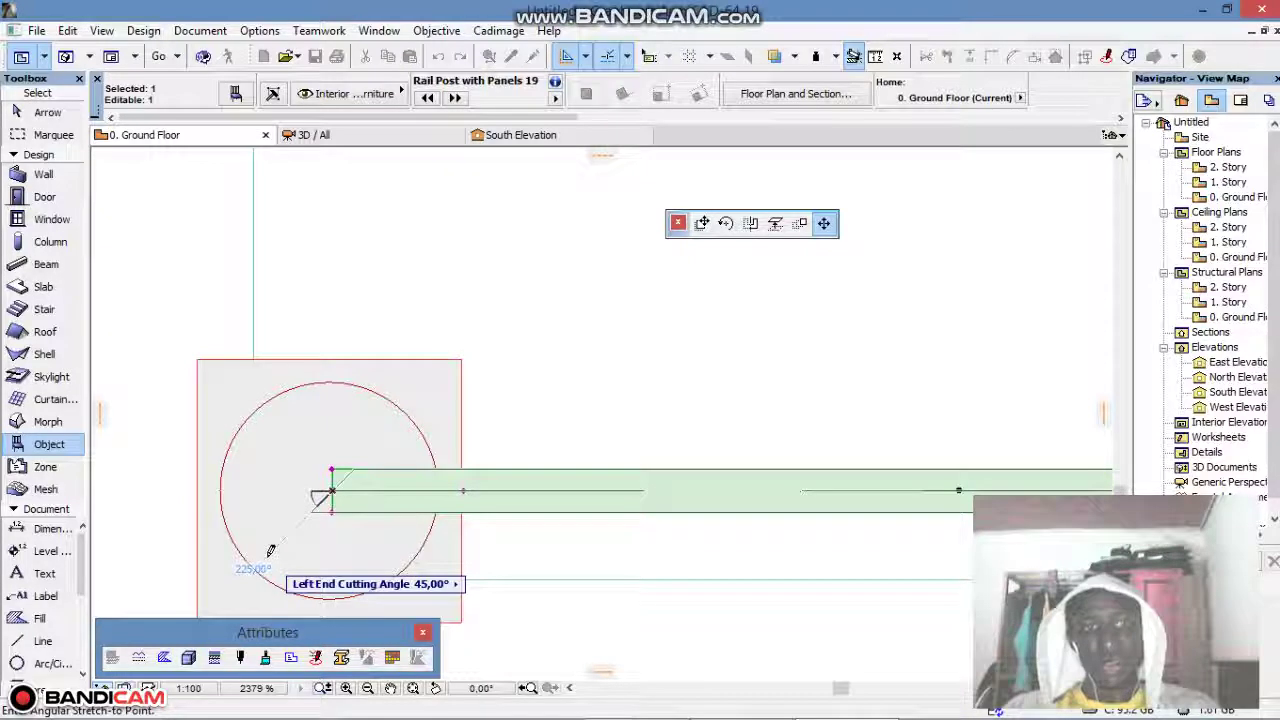
{"action": "left_click", "coordinate": [270, 550]}
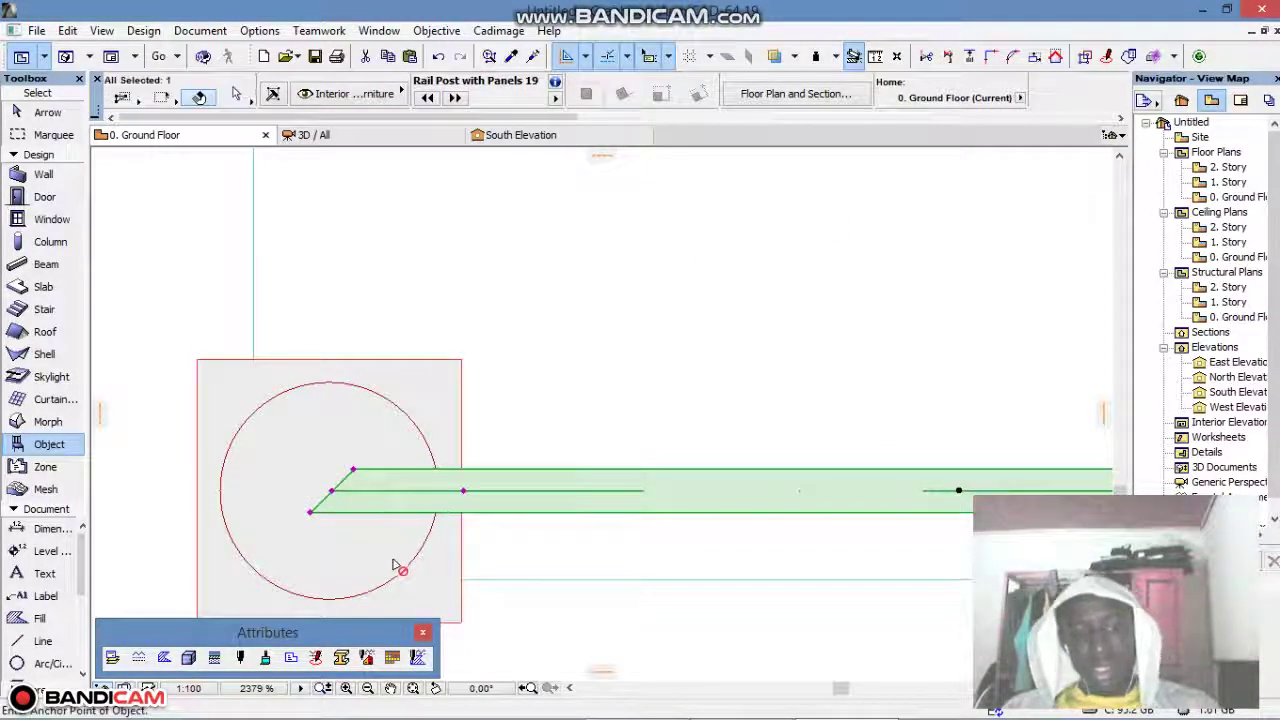
{"action": "key", "text": "ctrl+alt+m"}
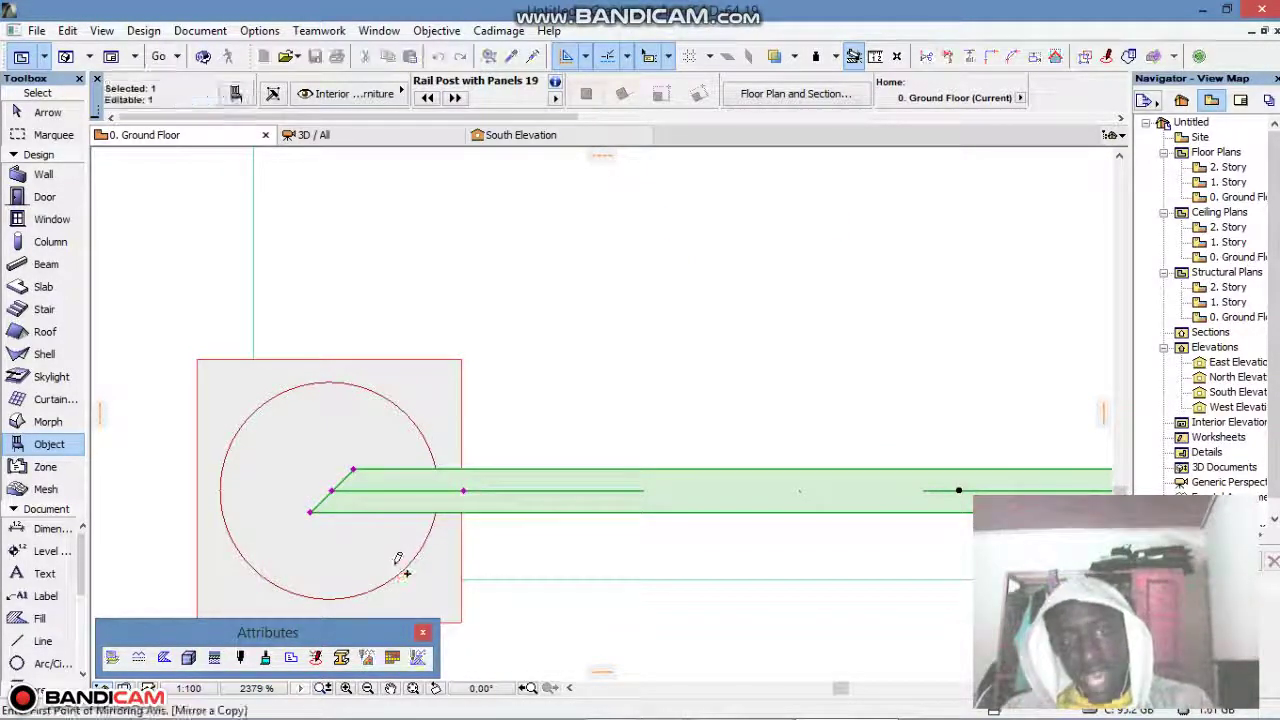
{"action": "left_click", "coordinate": [310, 512]}
{"action": "left_click", "coordinate": [357, 467]}
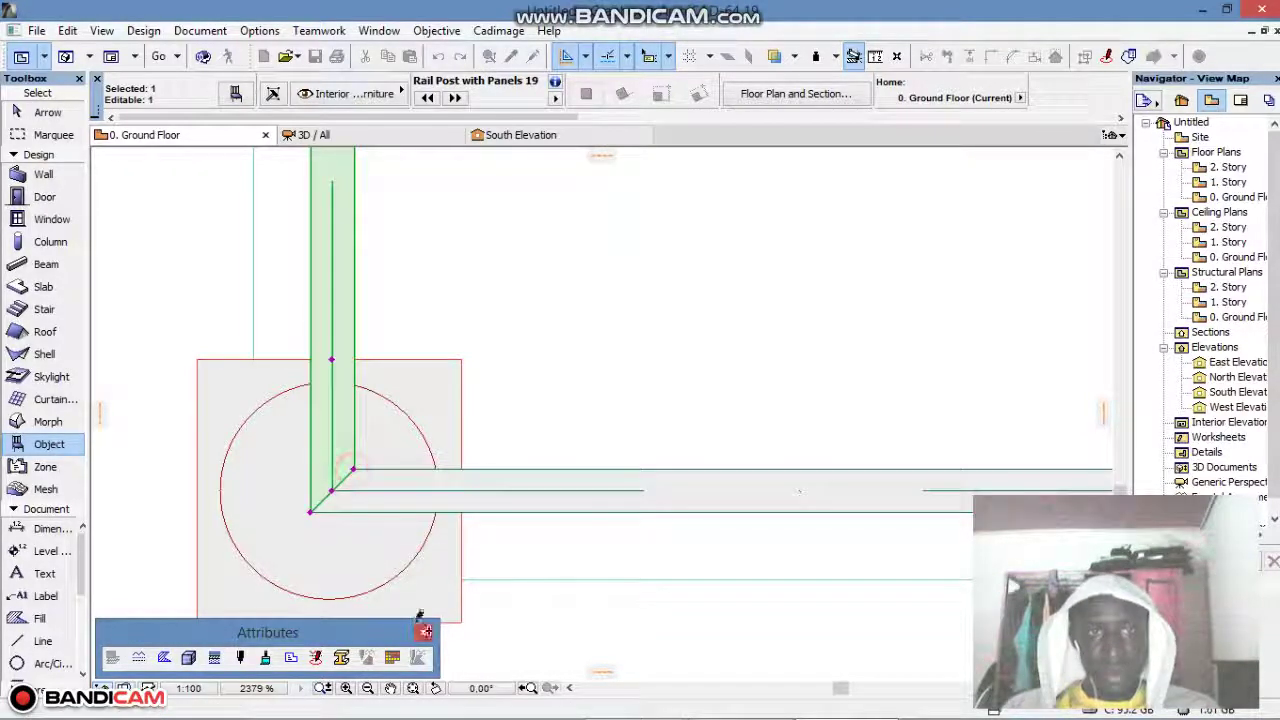
Shorten the mirrored side railing so that its far end stops at the outer face of the house's front wall.
{"action": "scroll", "coordinate": [478, 540], "scroll_direction": "down", "scroll_amount": 8}
{"action": "scroll", "coordinate": [456, 330], "scroll_direction": "up", "scroll_amount": 6}
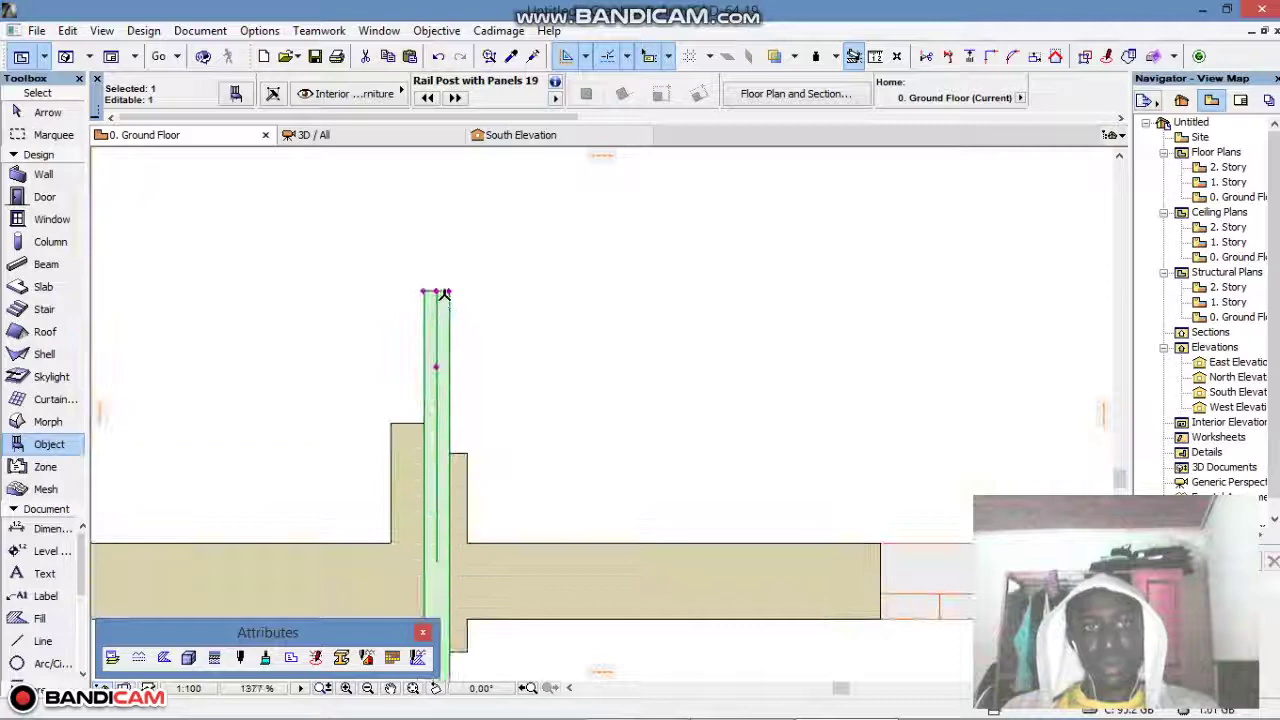
{"action": "left_click", "coordinate": [436, 291]}
{"action": "middle_click_drag", "start_coordinate": [439, 536], "coordinate": [553, 320]}
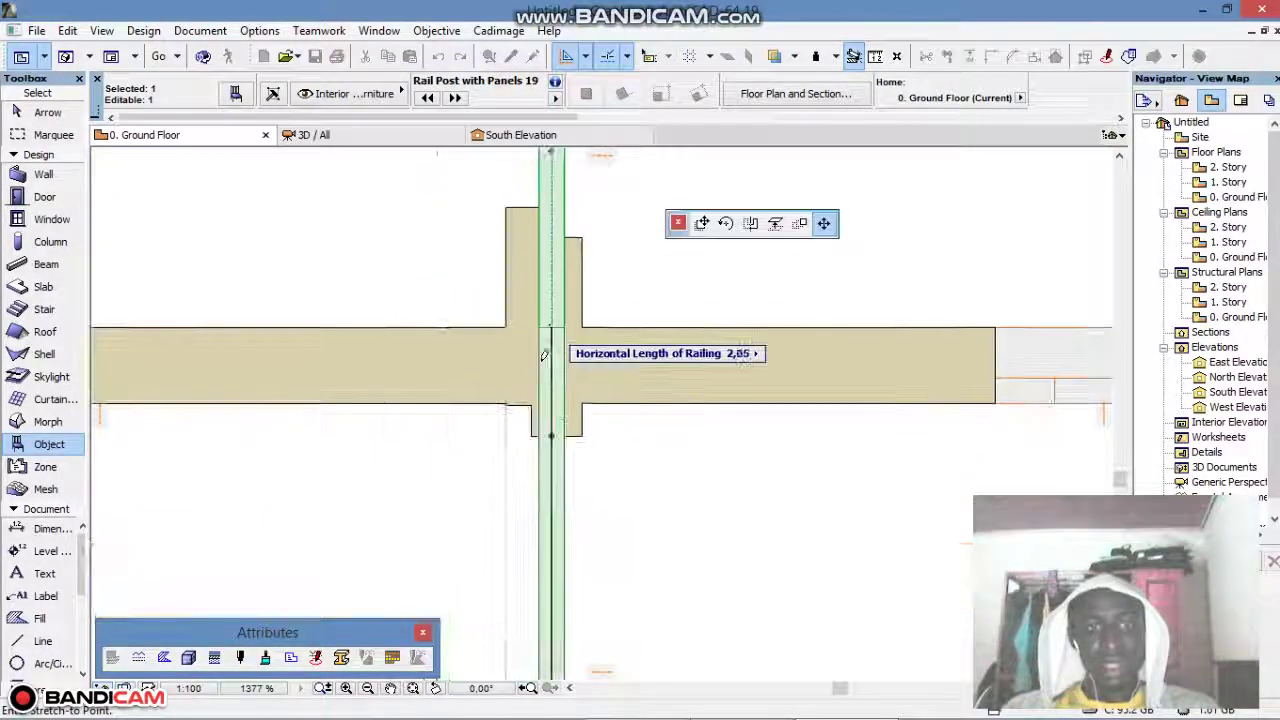
{"action": "left_click", "coordinate": [551, 393]}
{"action": "scroll", "coordinate": [552, 392], "scroll_direction": "down", "scroll_amount": 7}
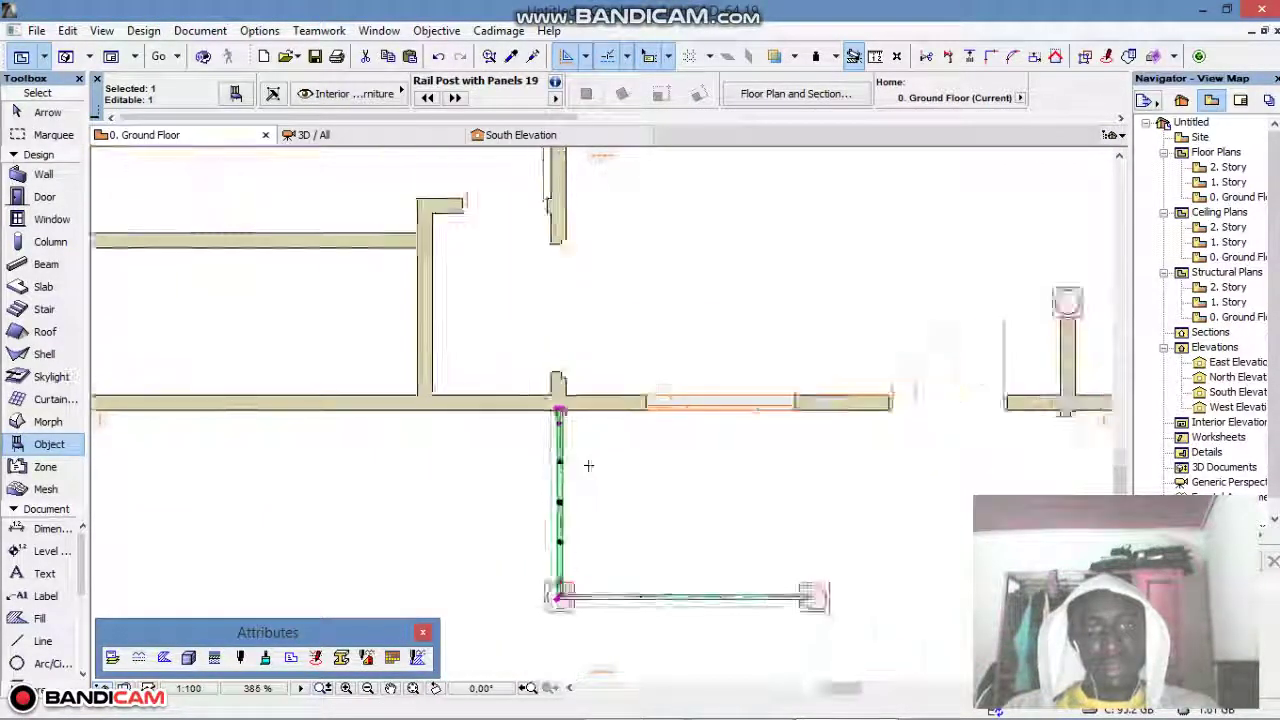
Stretch the front railing from the middle column across to the porch's front-right column.
{"action": "middle_click_drag", "start_coordinate": [928, 590], "coordinate": [843, 554]}
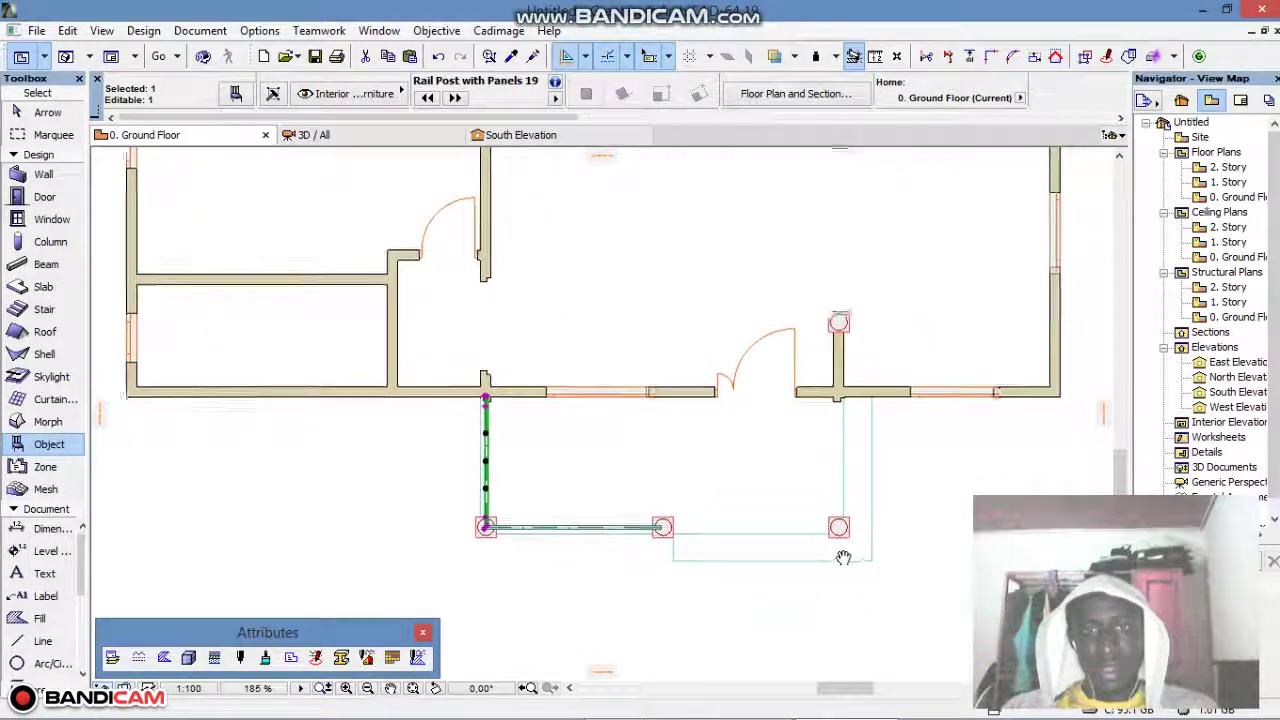
{"action": "scroll", "coordinate": [655, 528], "scroll_direction": "up", "scroll_amount": 3}
{"action": "left_click", "coordinate": [686, 520], "text": "shift"}
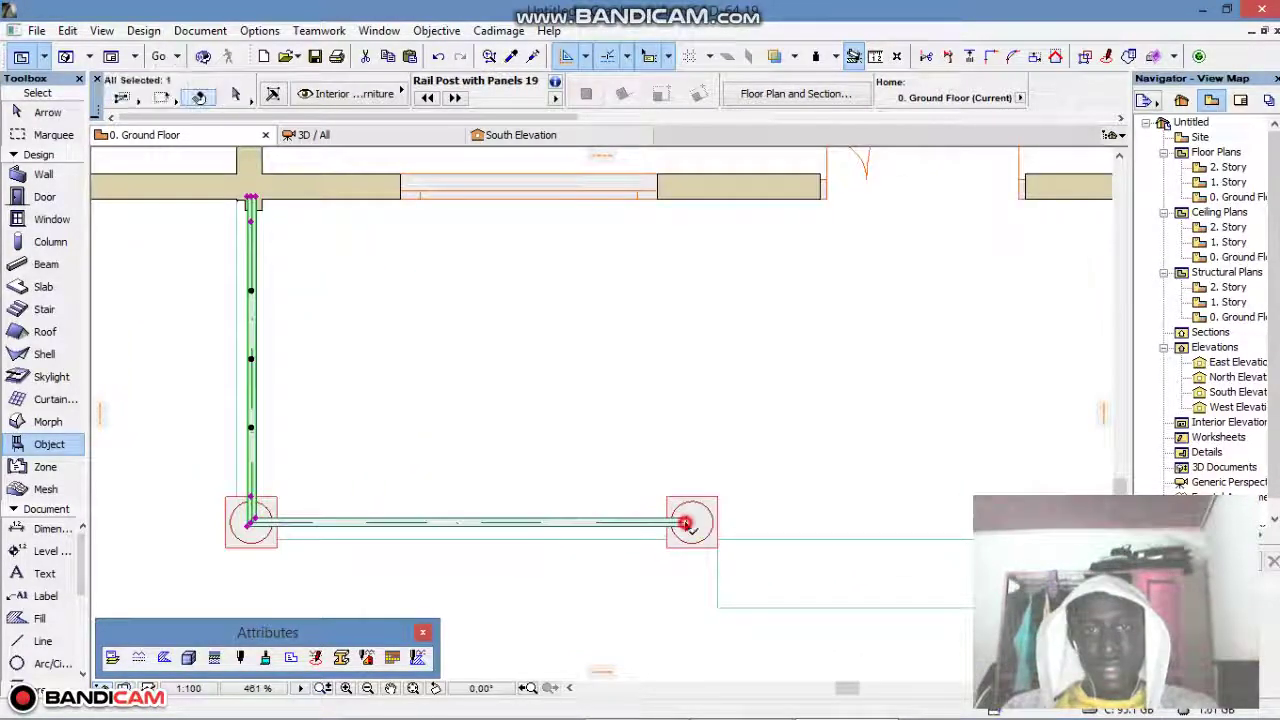
{"action": "left_click", "coordinate": [688, 520]}
{"action": "middle_click_drag", "start_coordinate": [963, 511], "coordinate": [494, 480]}
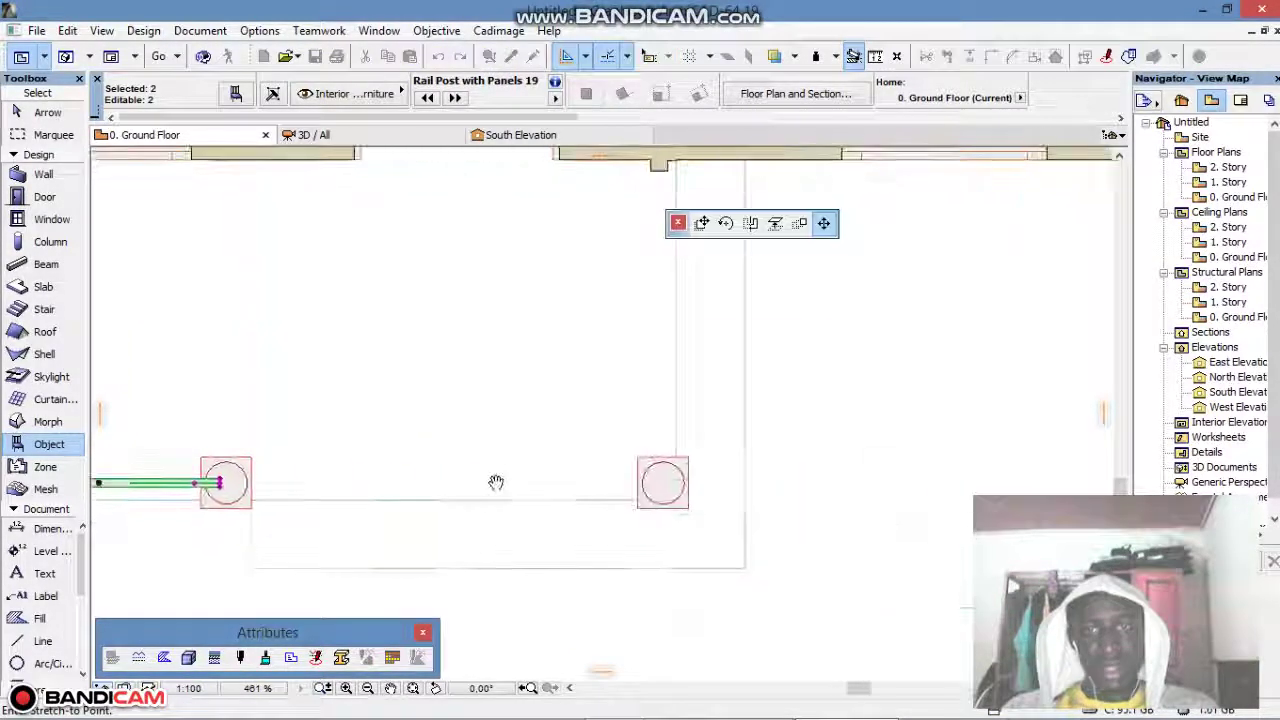
{"action": "left_click", "coordinate": [658, 481]}
Cut the front railing's right end at 45° and mirror a copy about the cut line to form the right side railing.
{"action": "scroll", "coordinate": [658, 484], "scroll_direction": "up", "scroll_amount": 5}
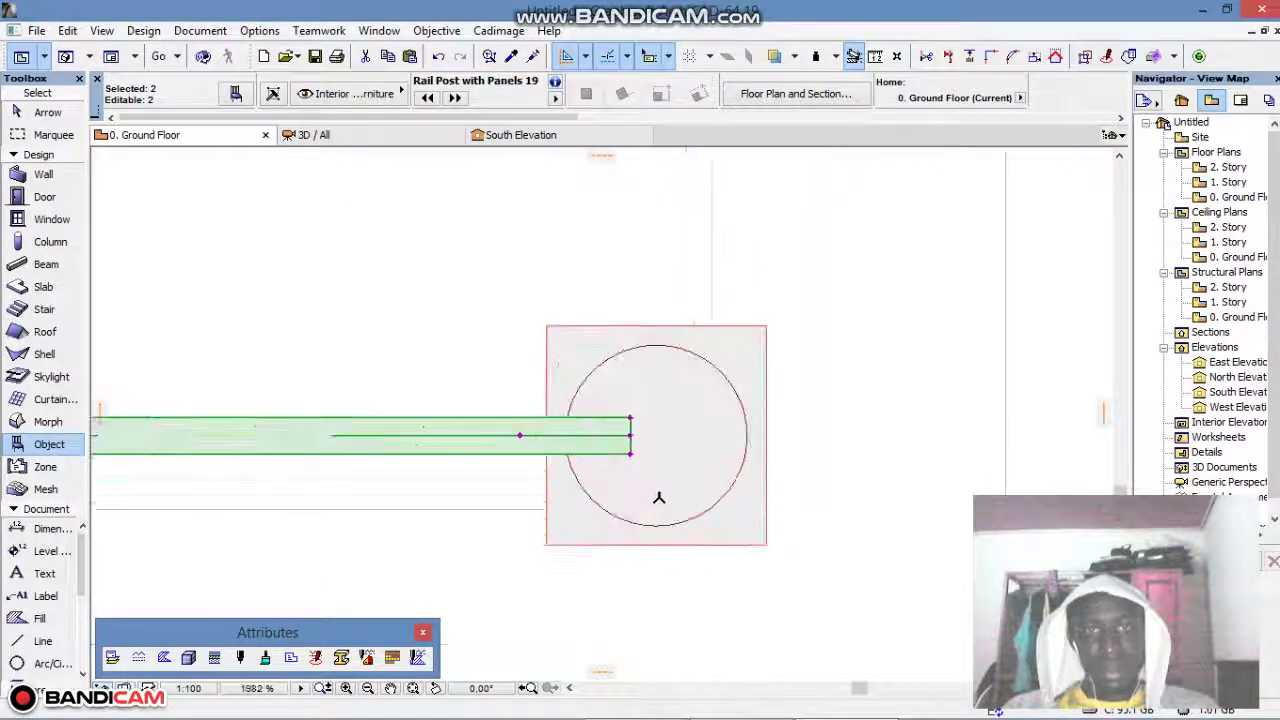
{"action": "left_click", "coordinate": [632, 452]}
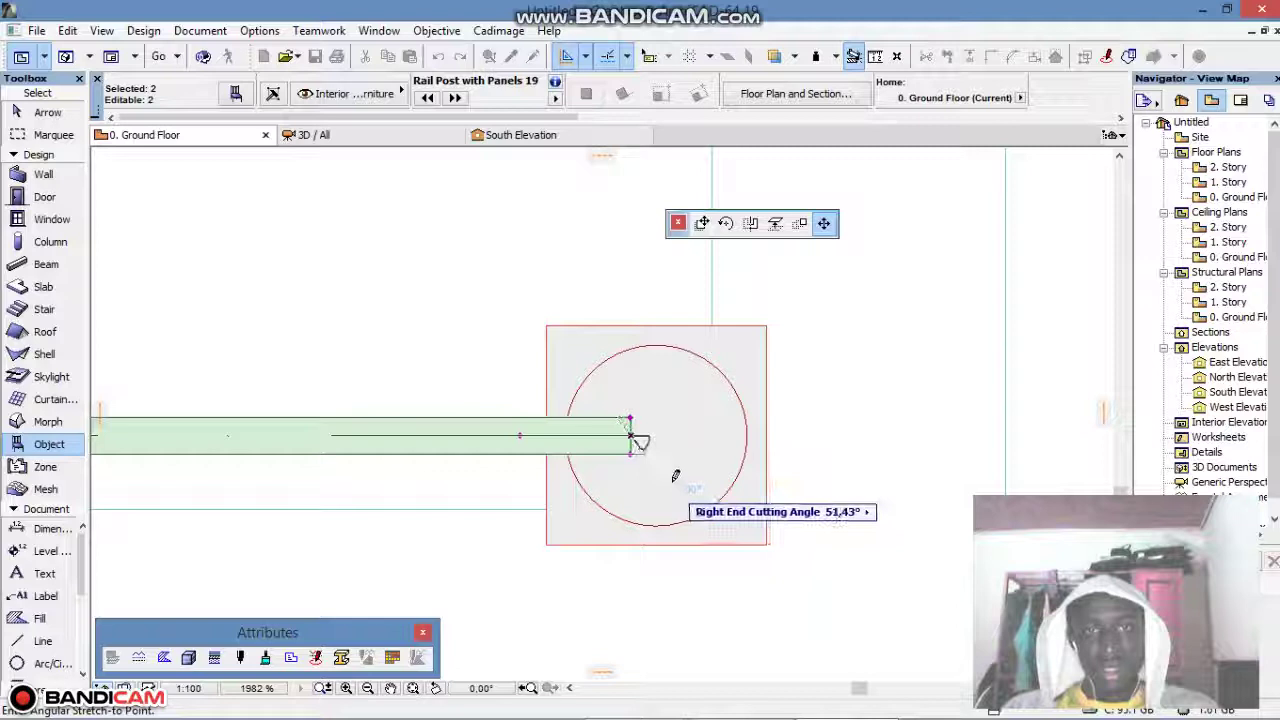
{"action": "left_click", "coordinate": [673, 481]}
{"action": "left_click", "coordinate": [517, 354]}
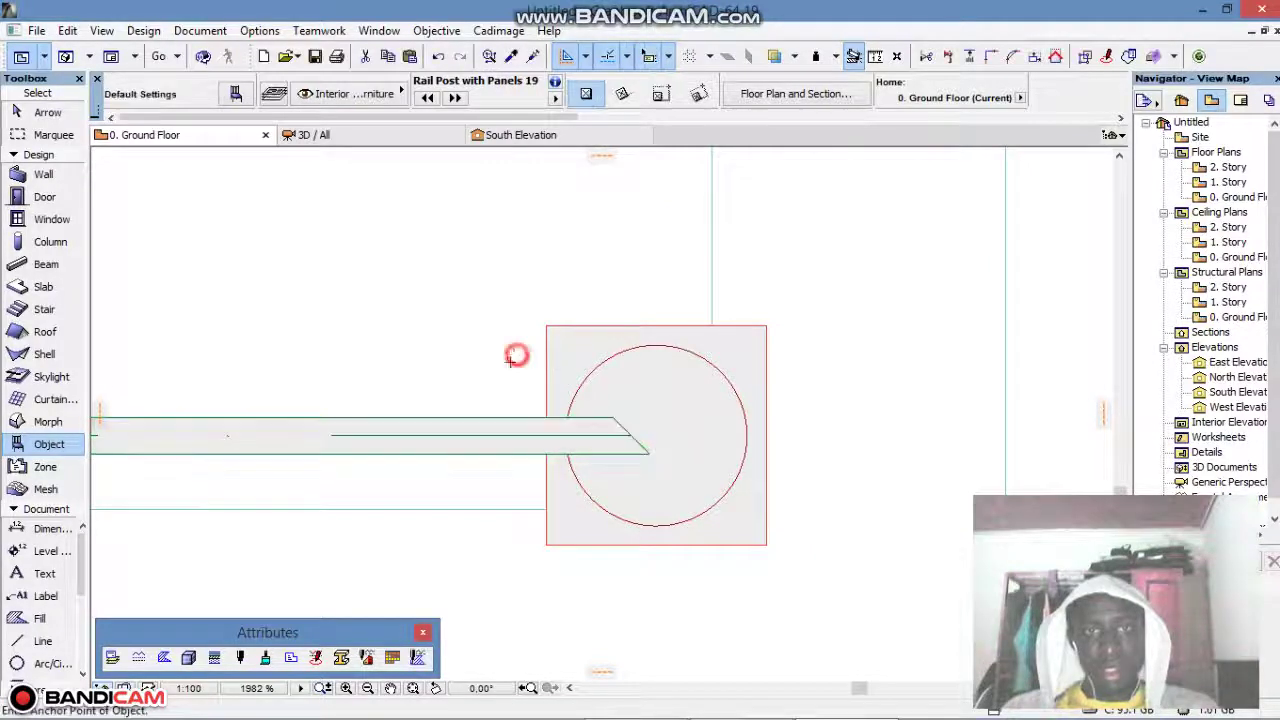
{"action": "left_click", "coordinate": [632, 440]}
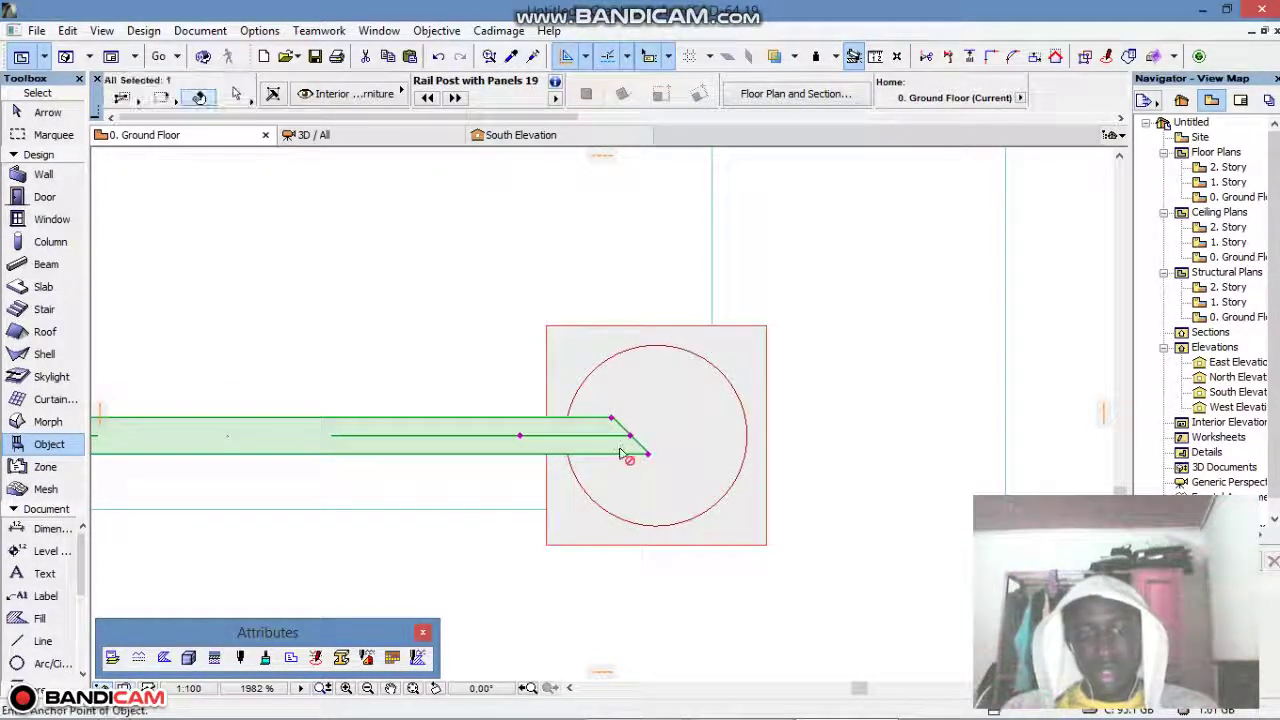
{"action": "key", "text": "ctrl+alt+m"}
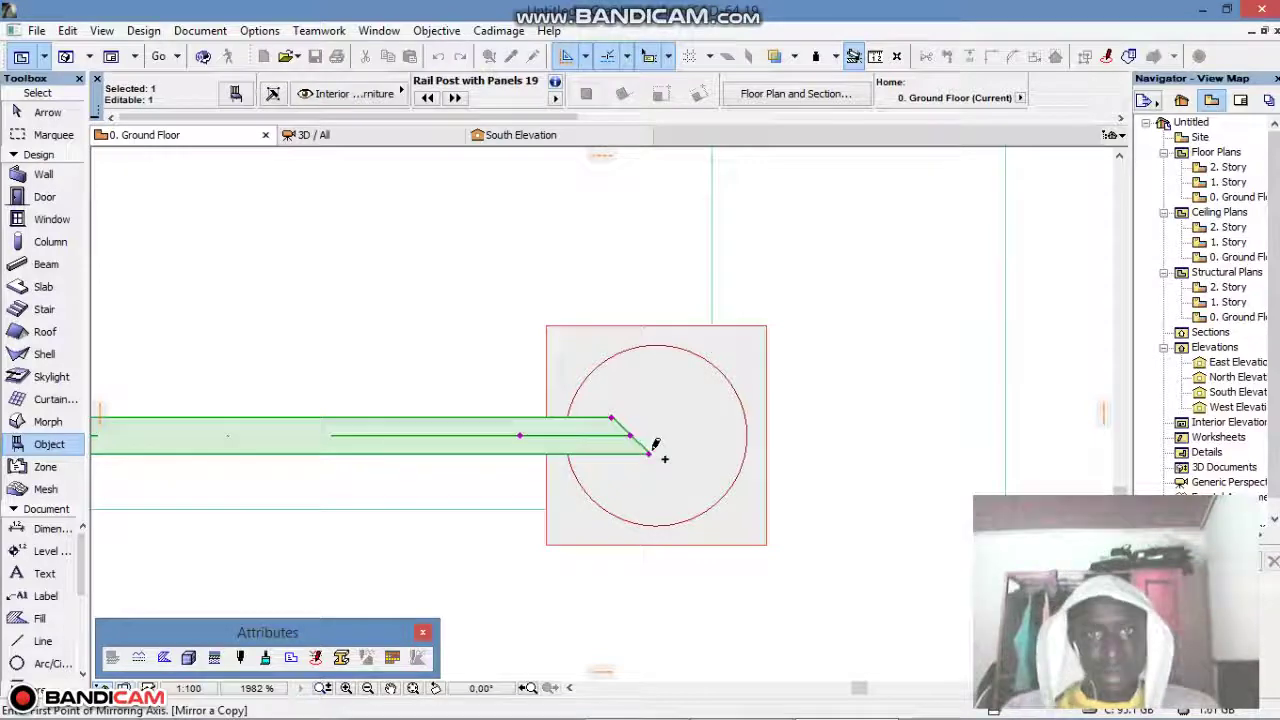
{"action": "left_click", "coordinate": [648, 452]}
{"action": "left_click", "coordinate": [612, 418]}
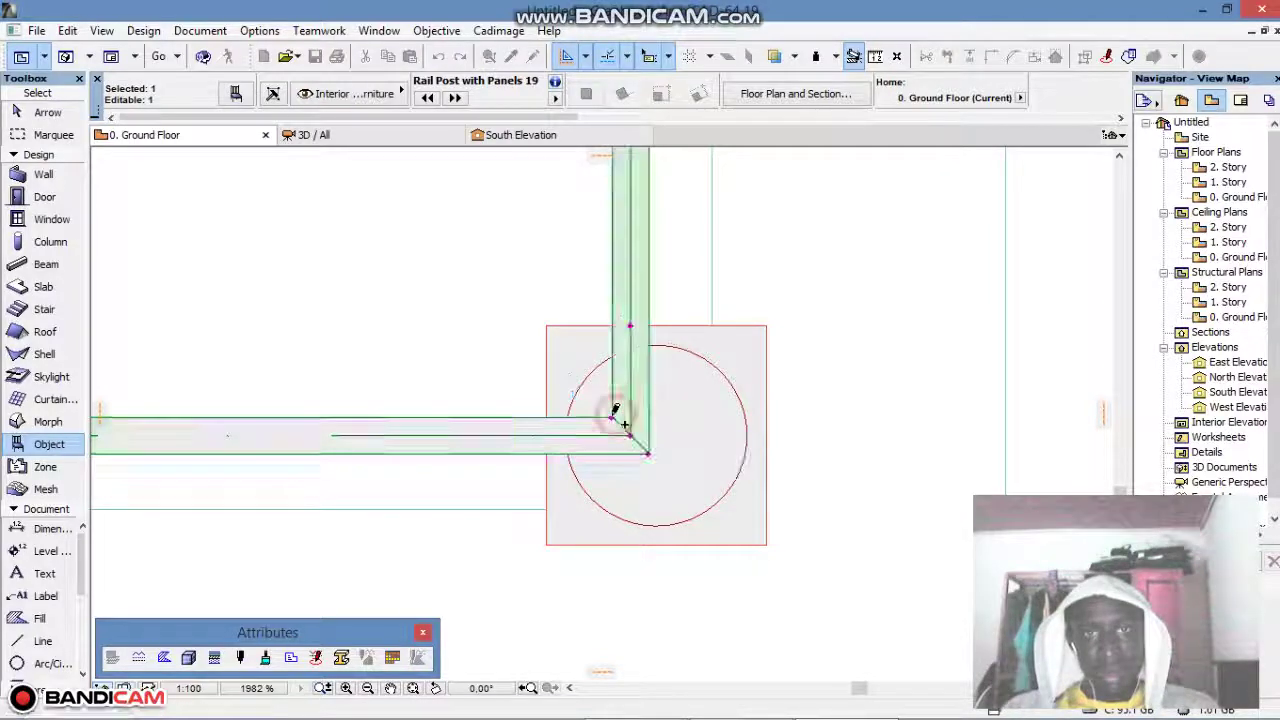
Shorten the right side railing so that its far end stops inside the house's front wall.
{"action": "scroll", "coordinate": [625, 483], "scroll_direction": "down", "scroll_amount": 5}
{"action": "scroll", "coordinate": [609, 250], "scroll_direction": "up", "scroll_amount": 4}
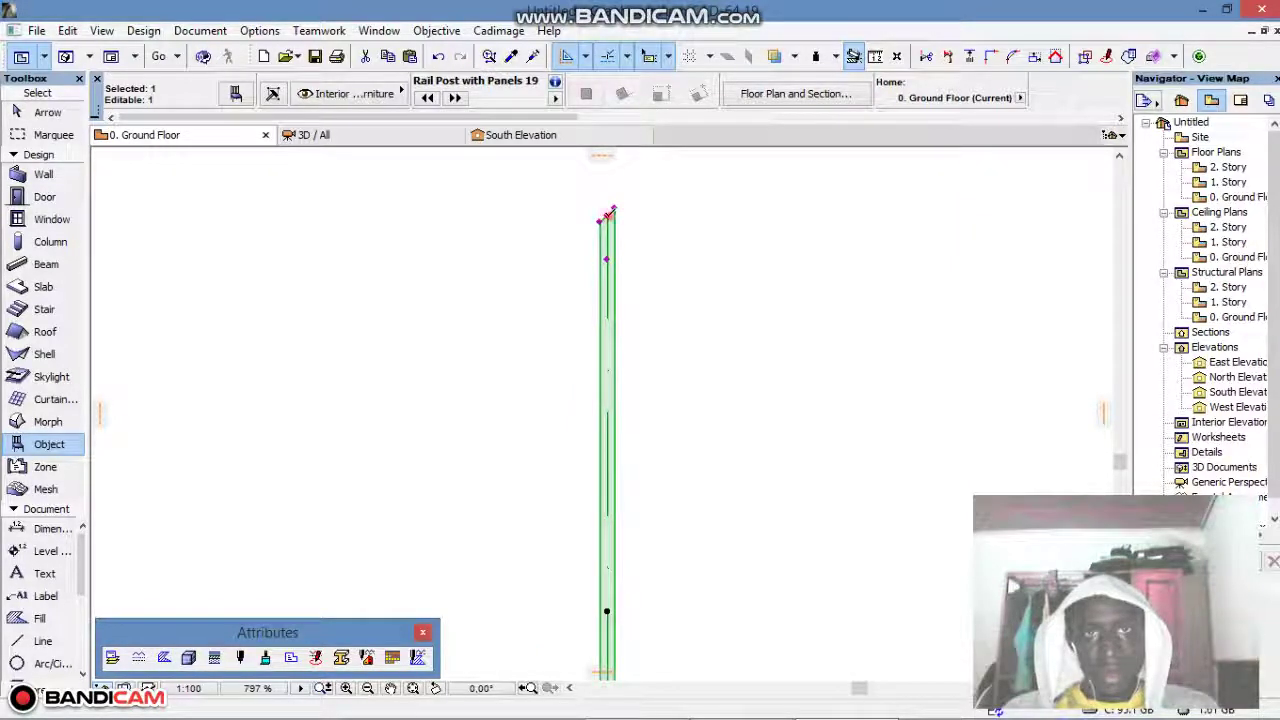
{"action": "left_click", "coordinate": [608, 216]}
{"action": "scroll", "coordinate": [622, 453], "scroll_direction": "down", "scroll_amount": 4}
{"action": "scroll", "coordinate": [625, 458], "scroll_direction": "up", "scroll_amount": 5}
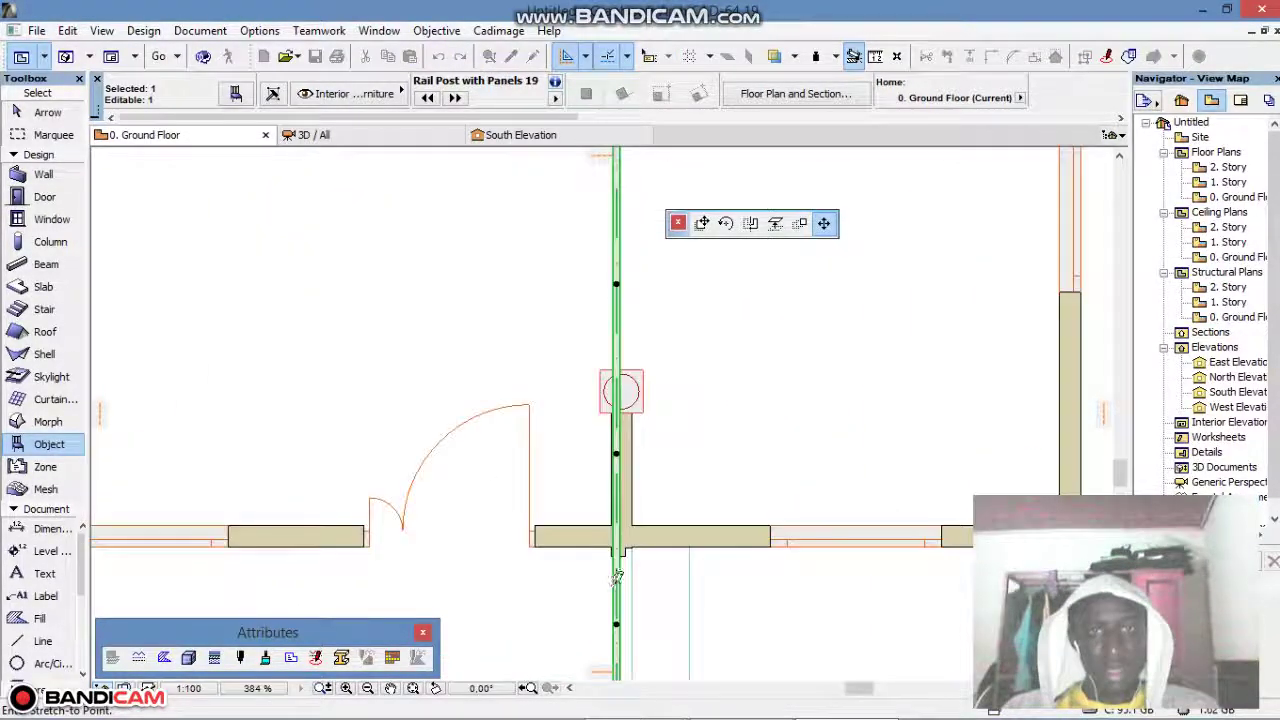
{"action": "left_click", "coordinate": [625, 458]}
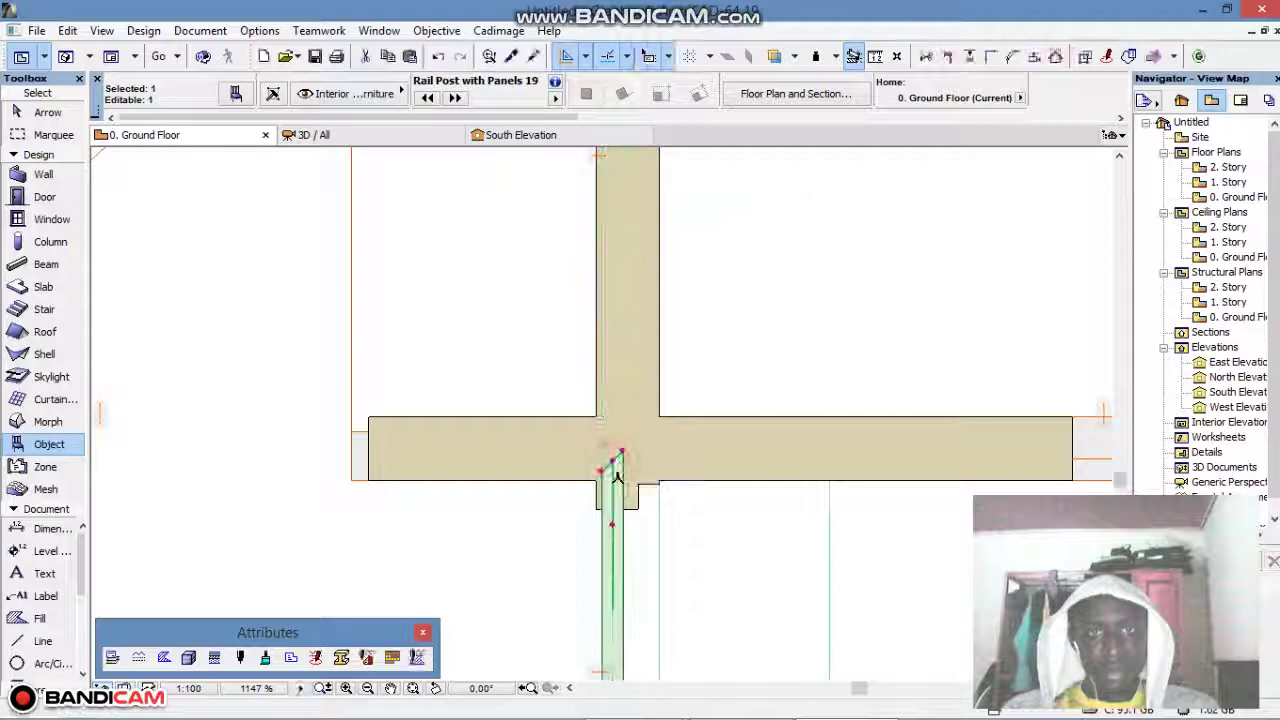
Change the cut at the right side railing's wall end from diagonal to square and deselect the railing.
{"action": "left_click", "coordinate": [622, 455]}
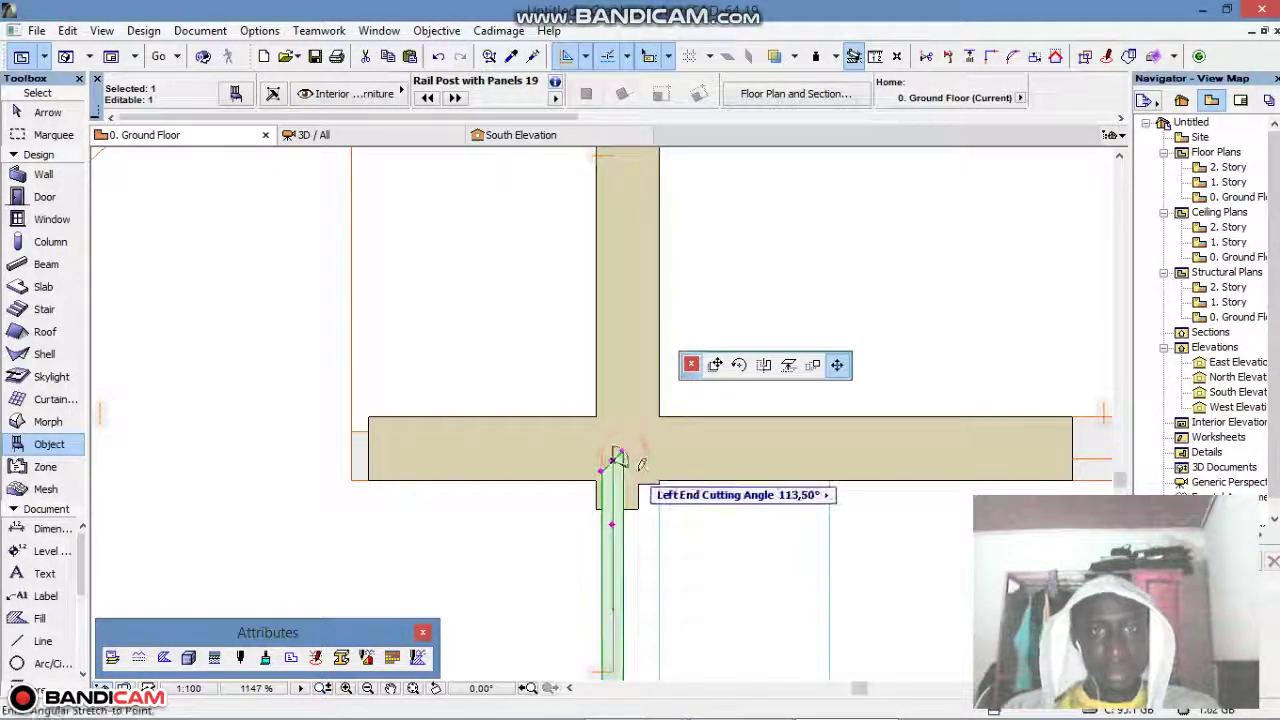
{"action": "left_click", "coordinate": [655, 460]}
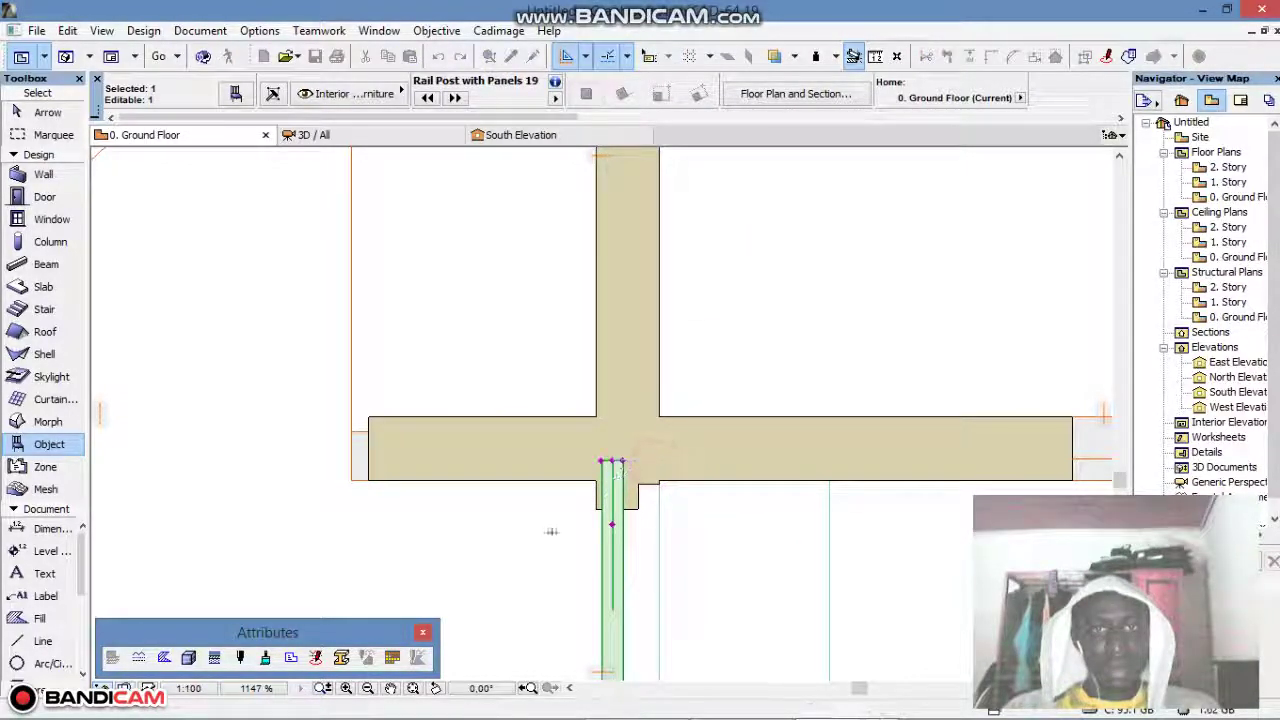
{"action": "left_click", "coordinate": [529, 534]}
{"action": "scroll", "coordinate": [610, 420], "scroll_direction": "down", "scroll_amount": 4}
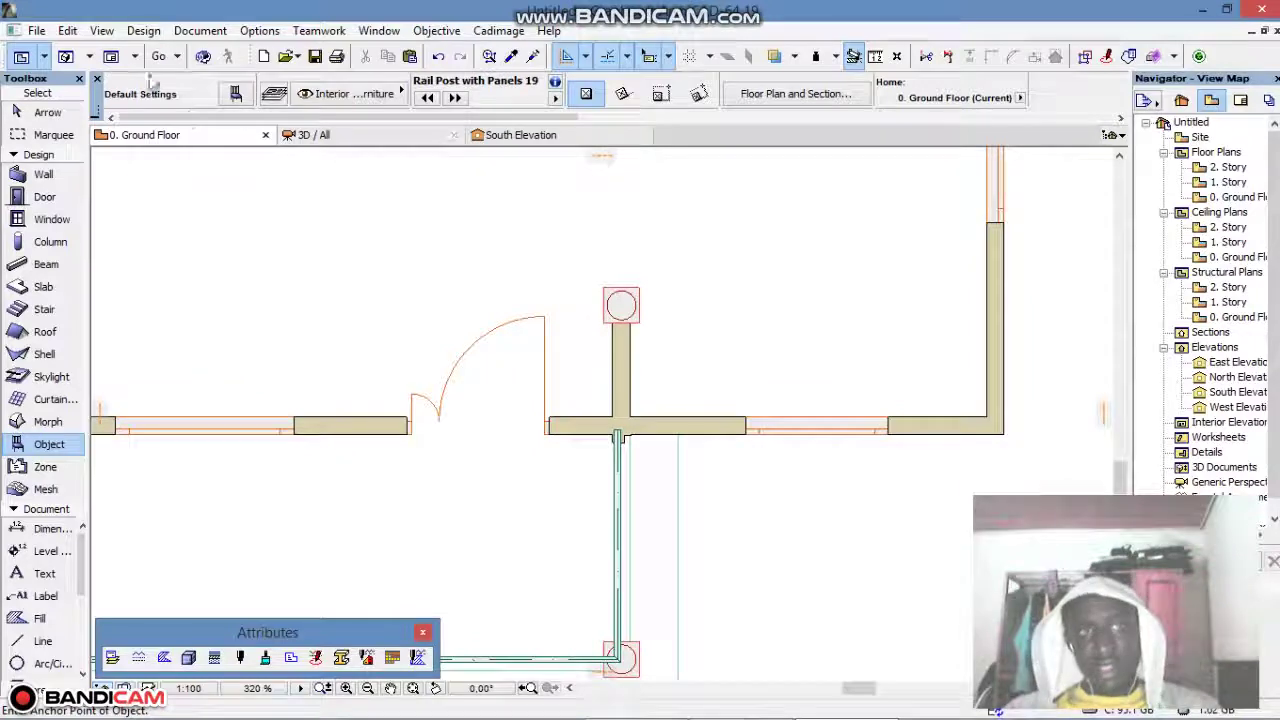
Examine the porch railings in the 3D view and return to the ground floor plan.
{"action": "left_click", "coordinate": [66, 56]}
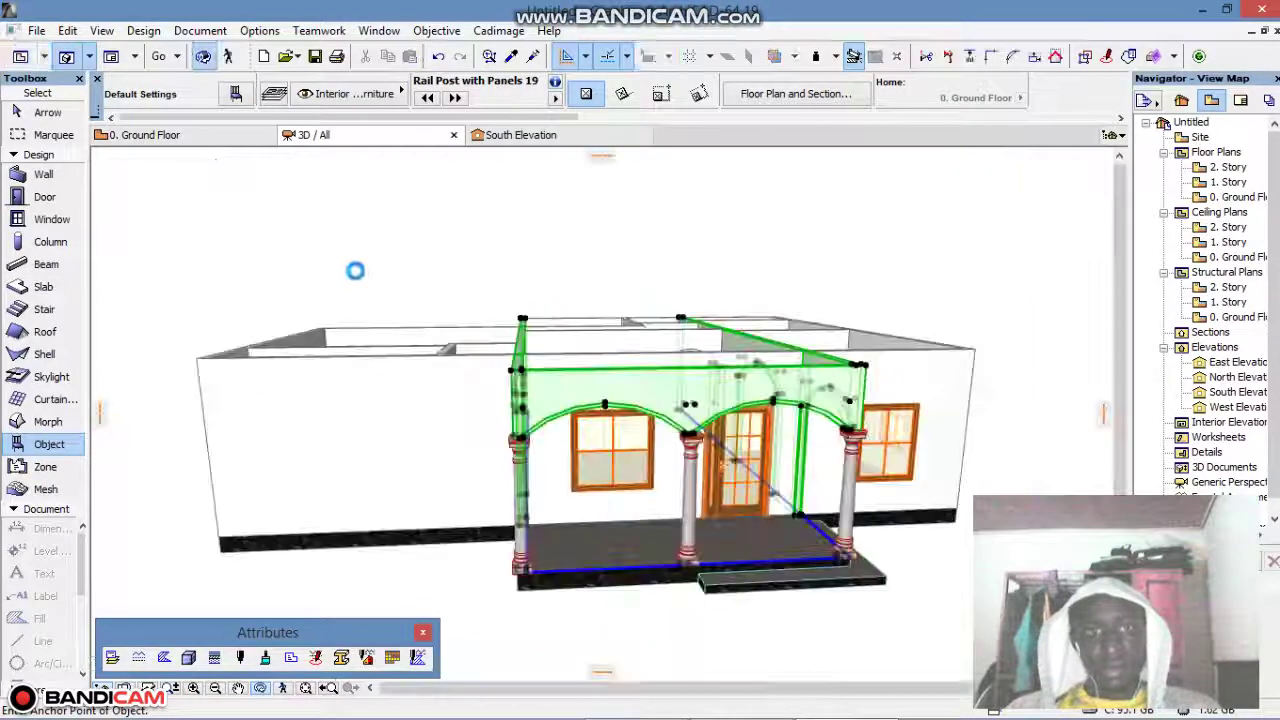
{"action": "mouse_move", "coordinate": [797, 585]}
{"action": "left_mouse_down"}
{"action": "mouse_move", "coordinate": [563, 566]}
{"action": "mouse_move", "coordinate": [911, 582]}
{"action": "mouse_move", "coordinate": [789, 460]}
{"action": "left_mouse_up"}
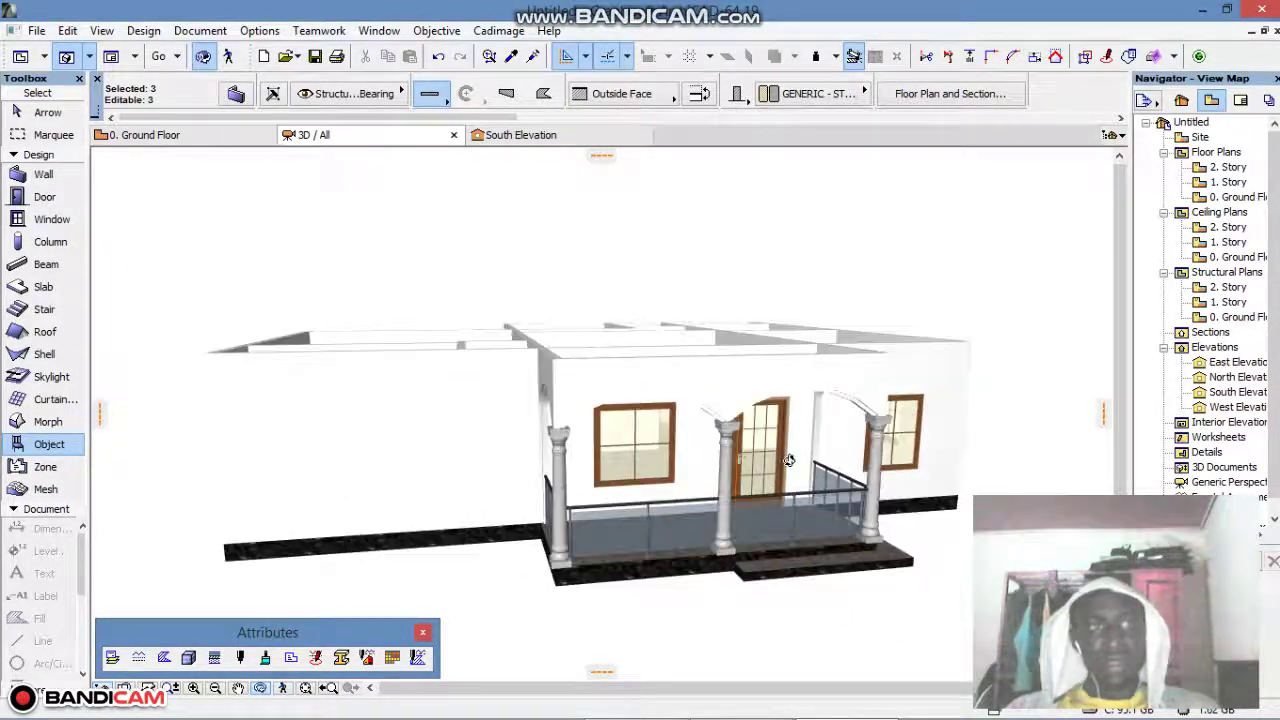
{"action": "left_click", "coordinate": [44, 62]}
{"action": "key", "text": "Escape"}
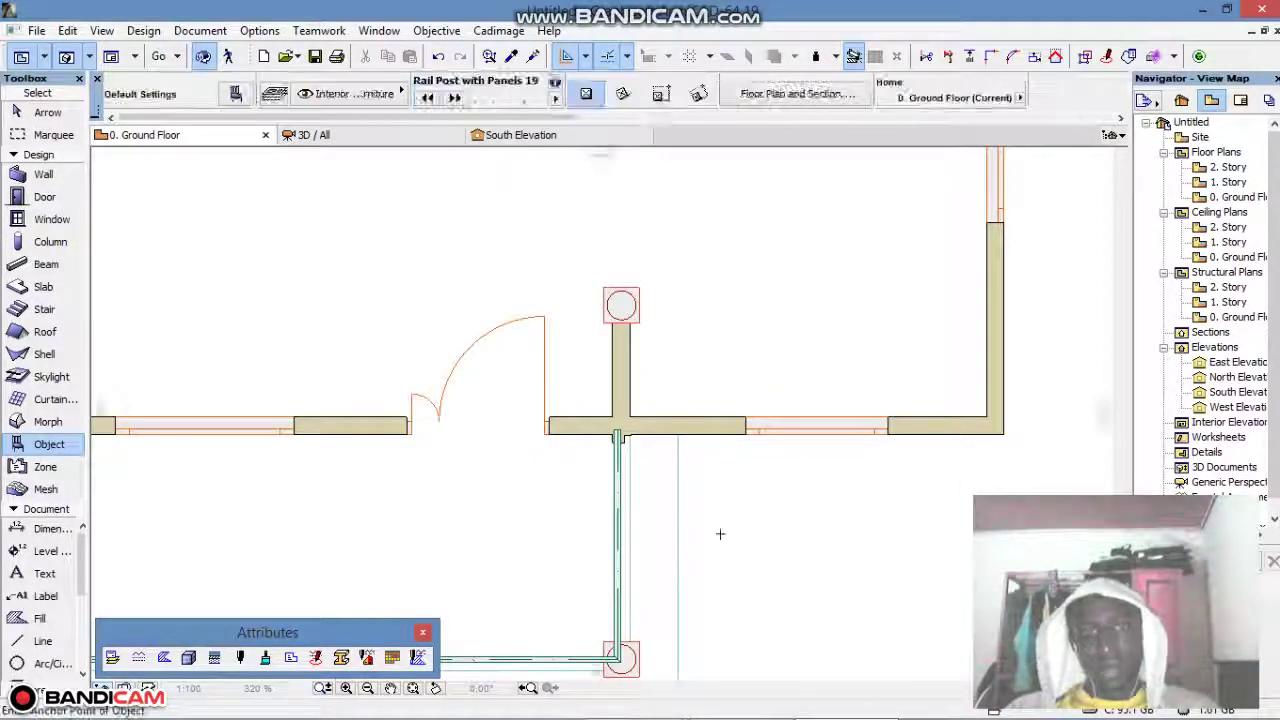
Copy the front porch's right side railing, placing its wall end on the back porch's corner column.
{"action": "left_click", "coordinate": [812, 526]}
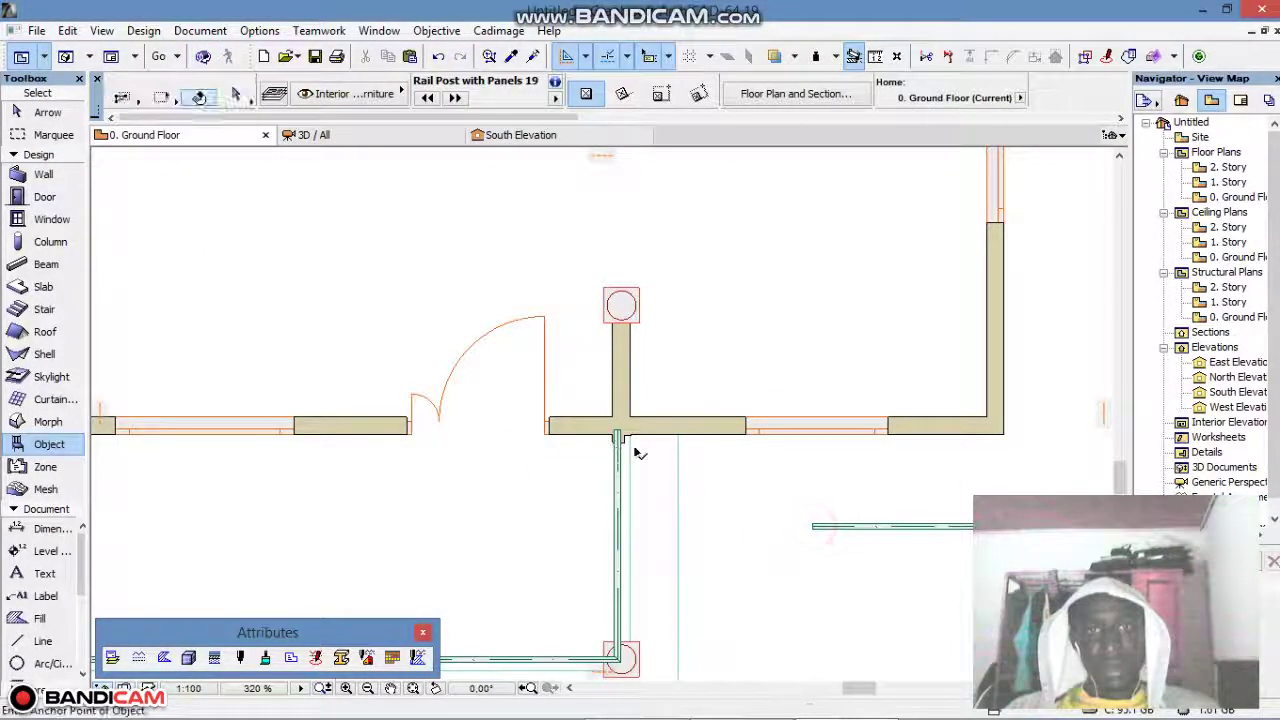
{"action": "key", "text": "ctrl+z"}
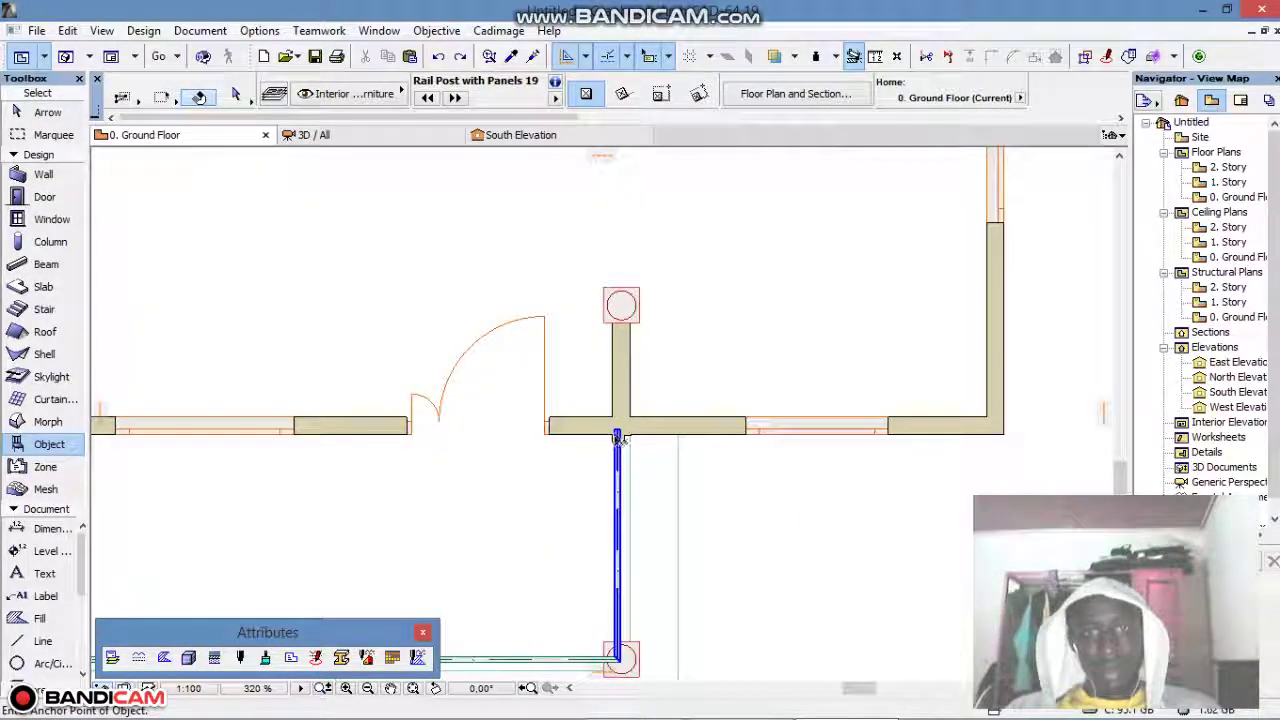
{"action": "left_click", "coordinate": [616, 434], "text": "shift"}
{"action": "left_click", "coordinate": [616, 436]}
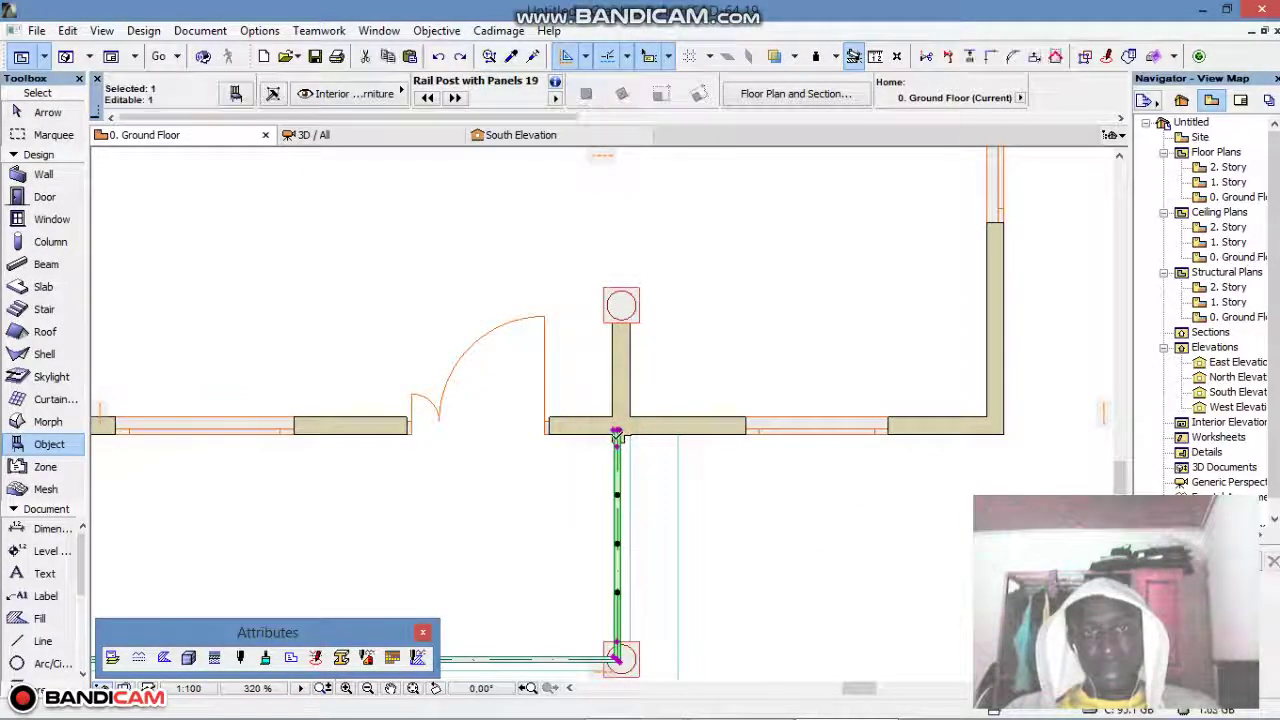
{"action": "left_click", "coordinate": [616, 436]}
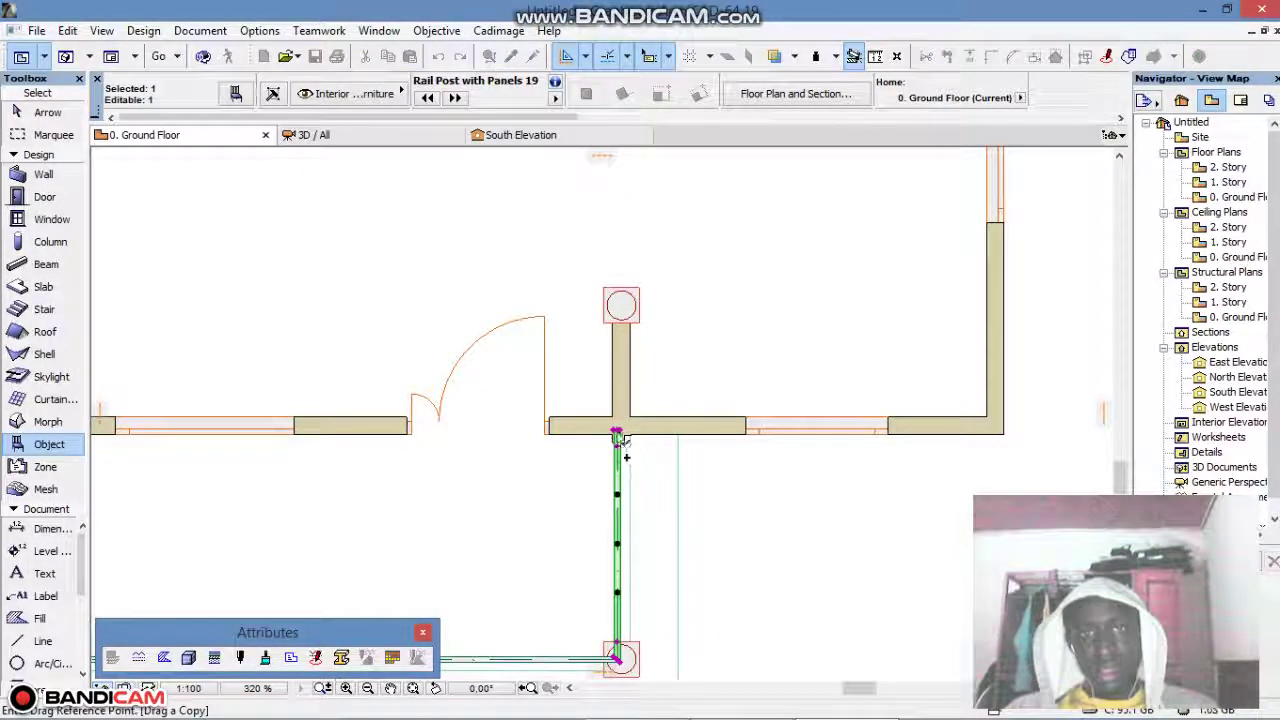
{"action": "scroll", "coordinate": [618, 436], "scroll_direction": "down", "scroll_amount": 10}
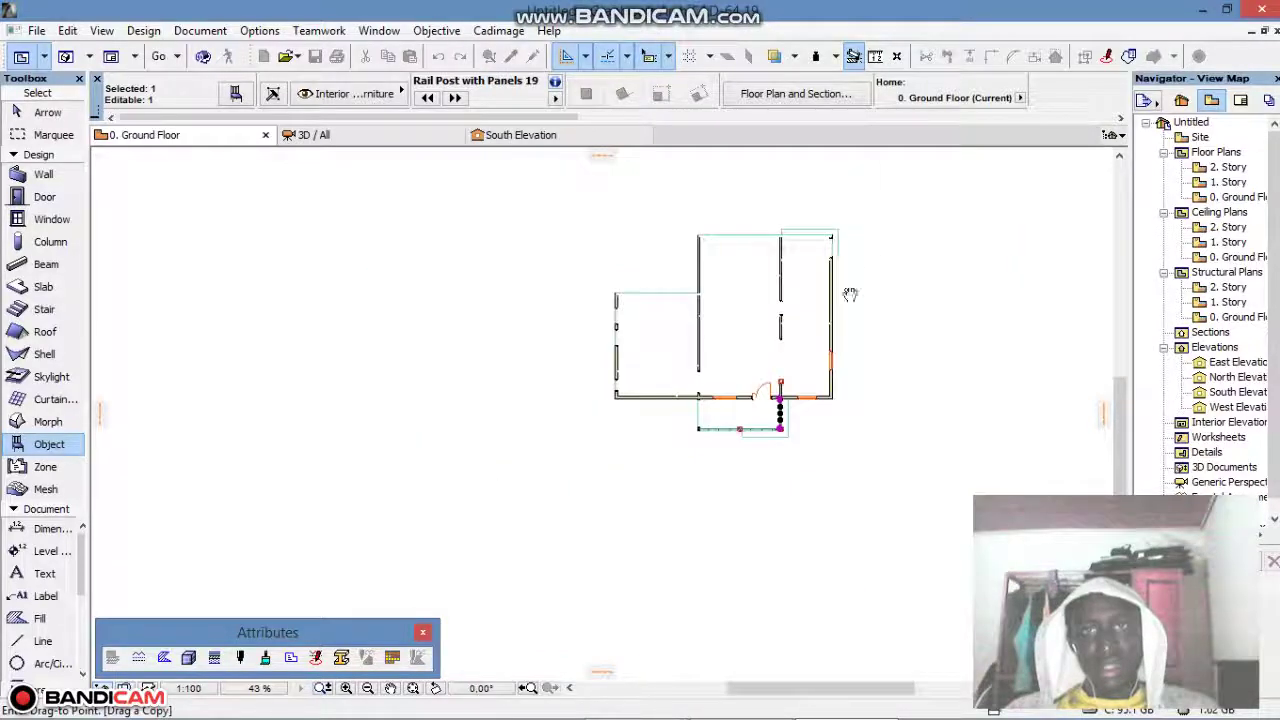
{"action": "scroll", "coordinate": [824, 351], "scroll_direction": "up", "scroll_amount": 13}
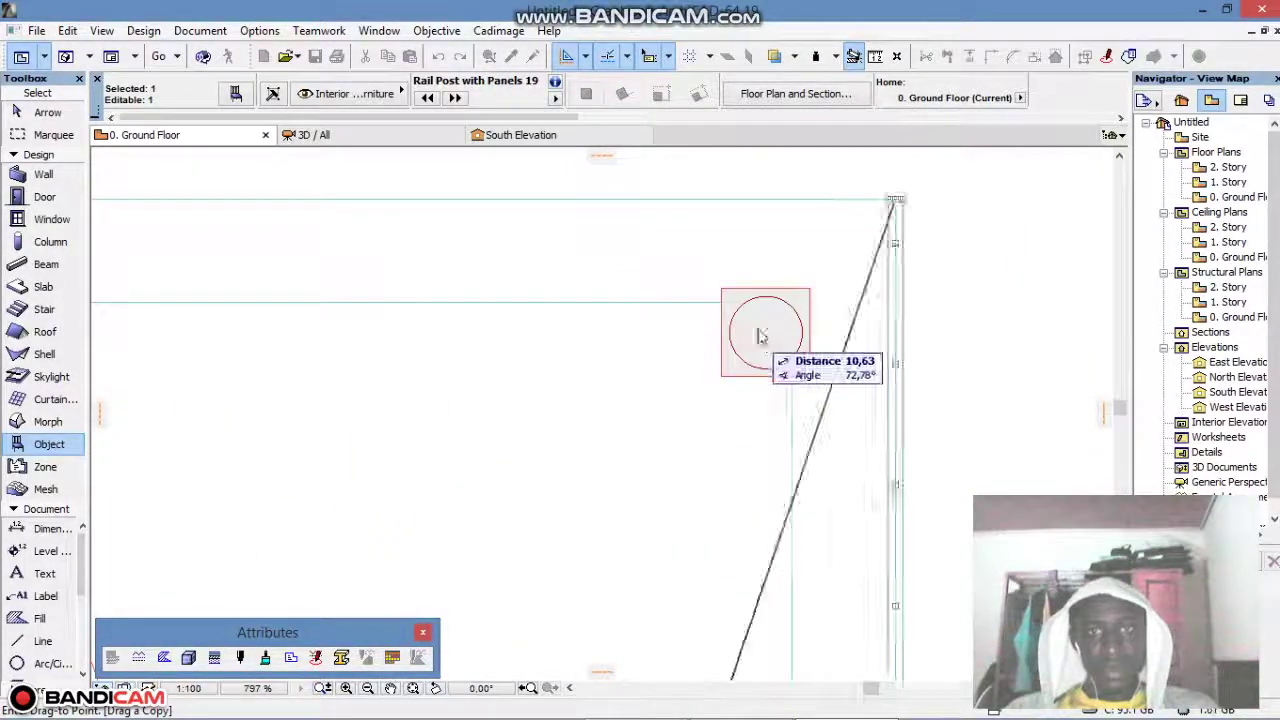
{"action": "left_click", "coordinate": [762, 334]}
Shorten the copied railing so that its lower end stops inside the wall corner below the back porch.
{"action": "scroll", "coordinate": [760, 340], "scroll_direction": "down", "scroll_amount": 6}
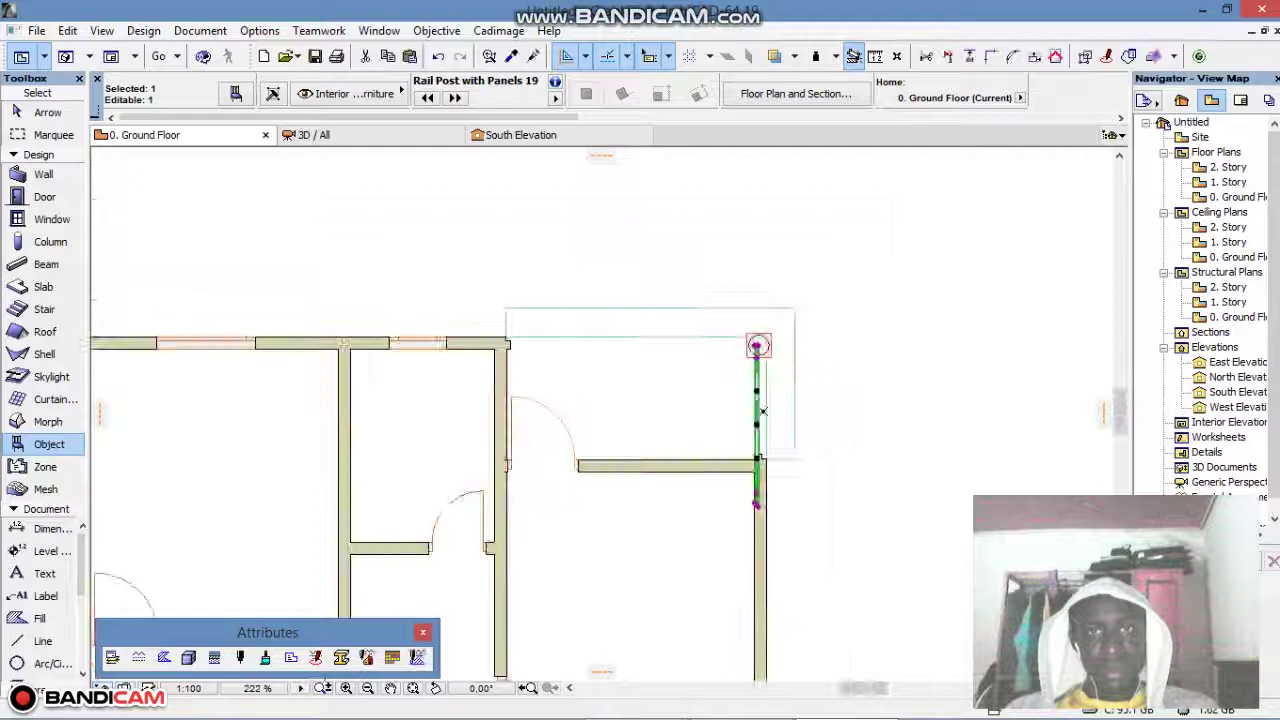
{"action": "scroll", "coordinate": [750, 520], "scroll_direction": "up", "scroll_amount": 6}
{"action": "left_click", "coordinate": [756, 505]}
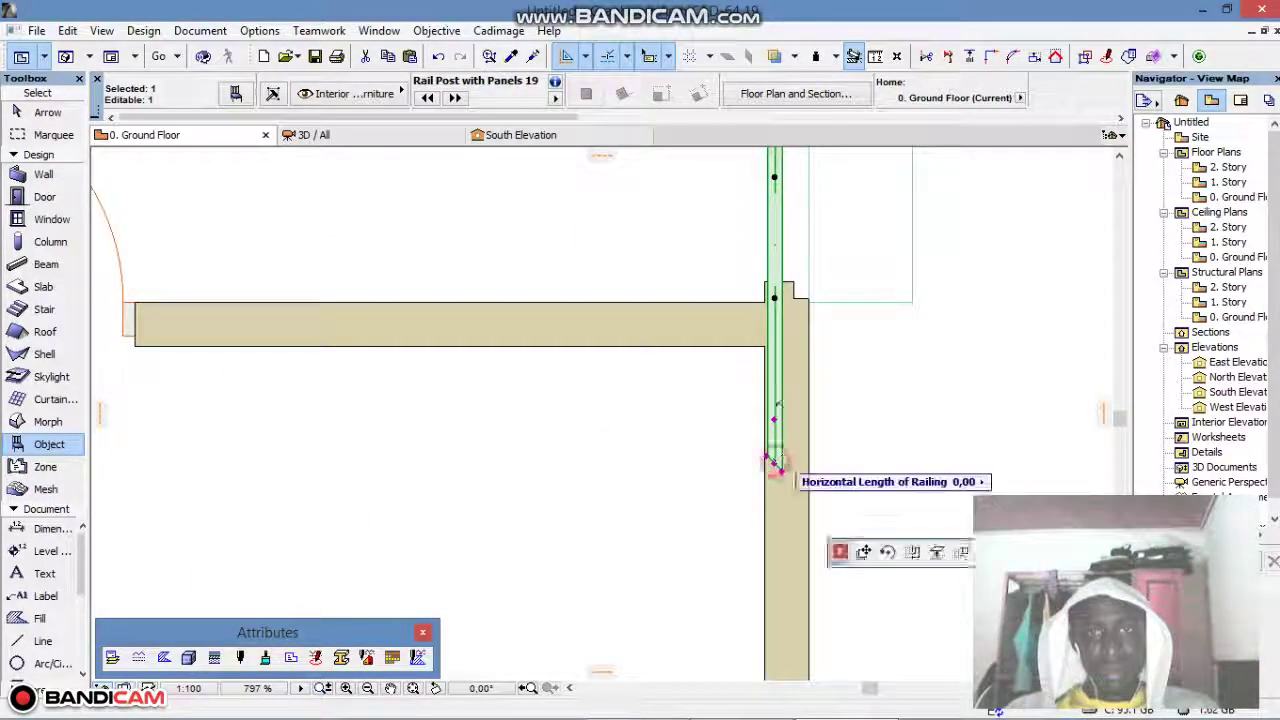
{"action": "left_click", "coordinate": [779, 322]}
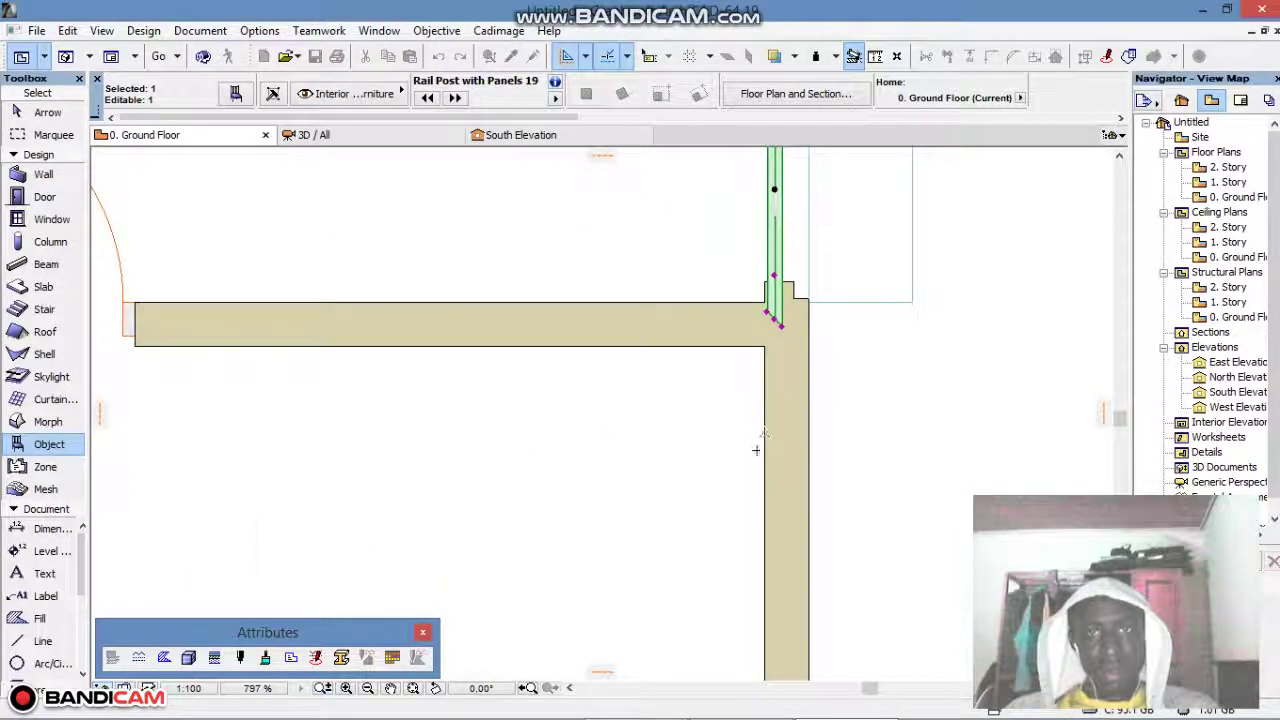
Cut the back porch railing's column end at 45° and mirror a copy about the cut line to form the adjoining railing.
{"action": "scroll", "coordinate": [765, 270], "scroll_direction": "down", "scroll_amount": 4}
{"action": "scroll", "coordinate": [777, 280], "scroll_direction": "up", "scroll_amount": 9}
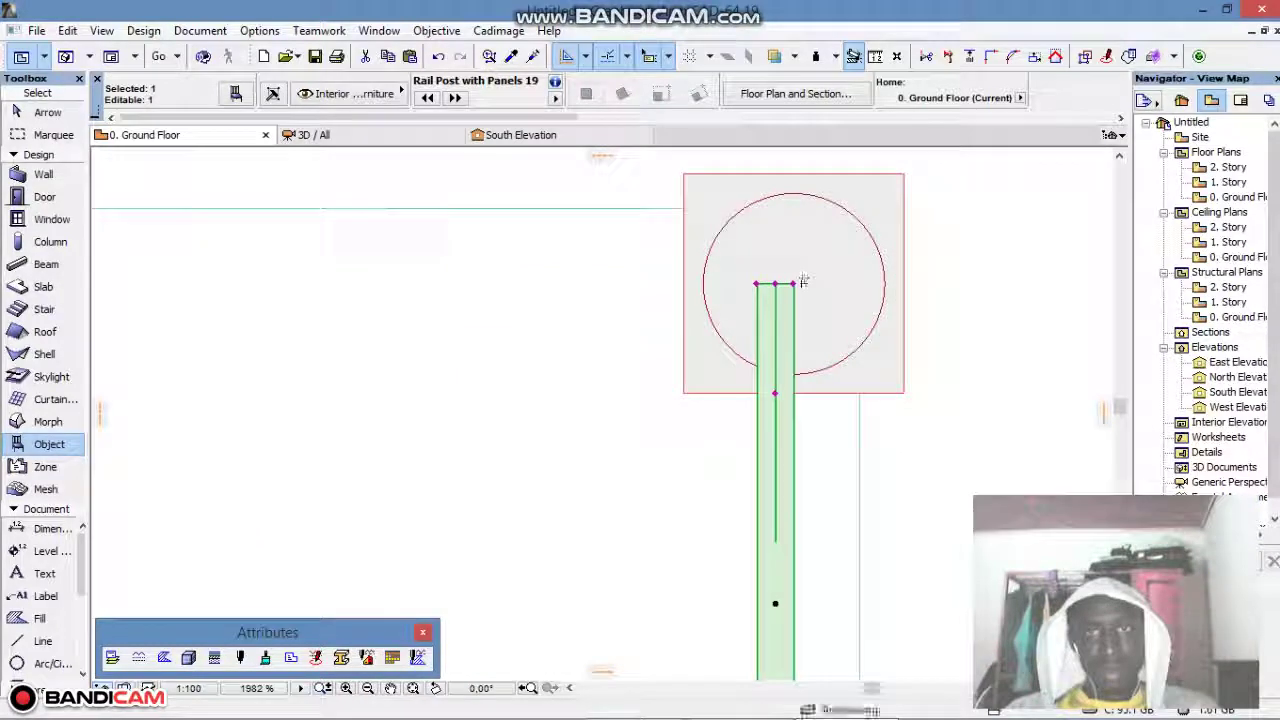
{"action": "left_click", "coordinate": [795, 284]}
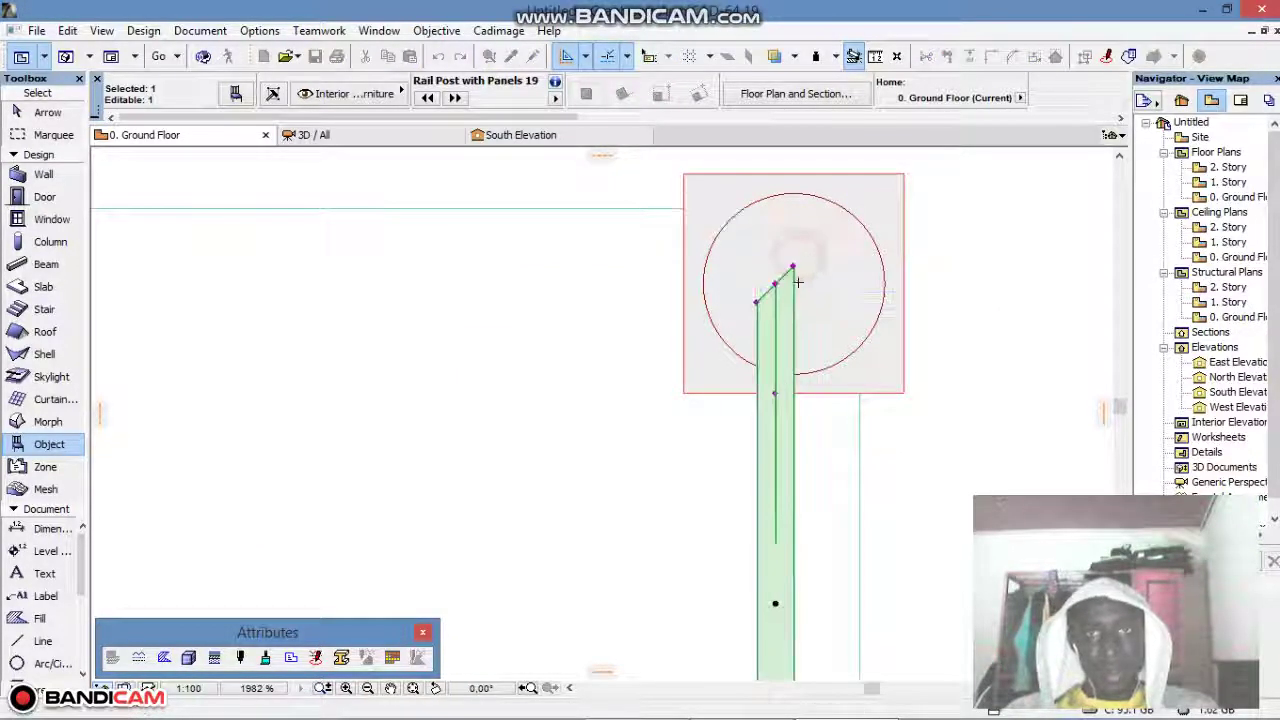
{"action": "key", "text": "ctrl+shift+m"}
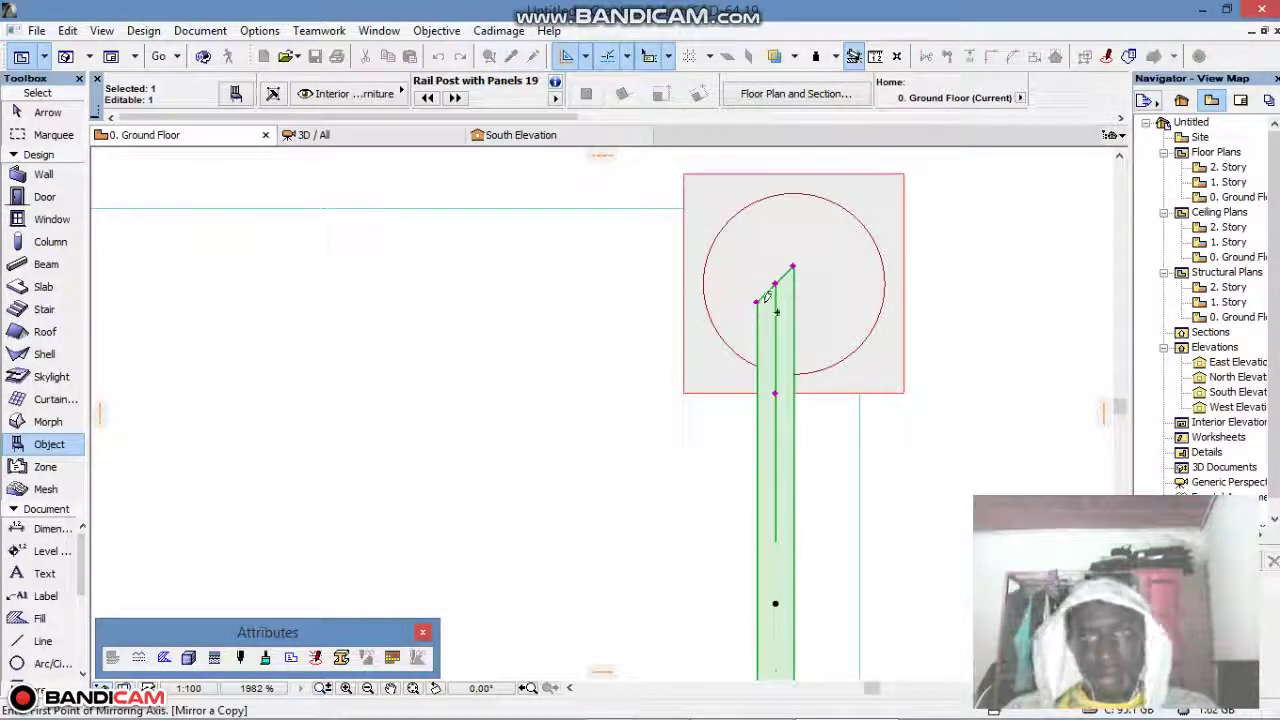
{"action": "left_click", "coordinate": [757, 300]}
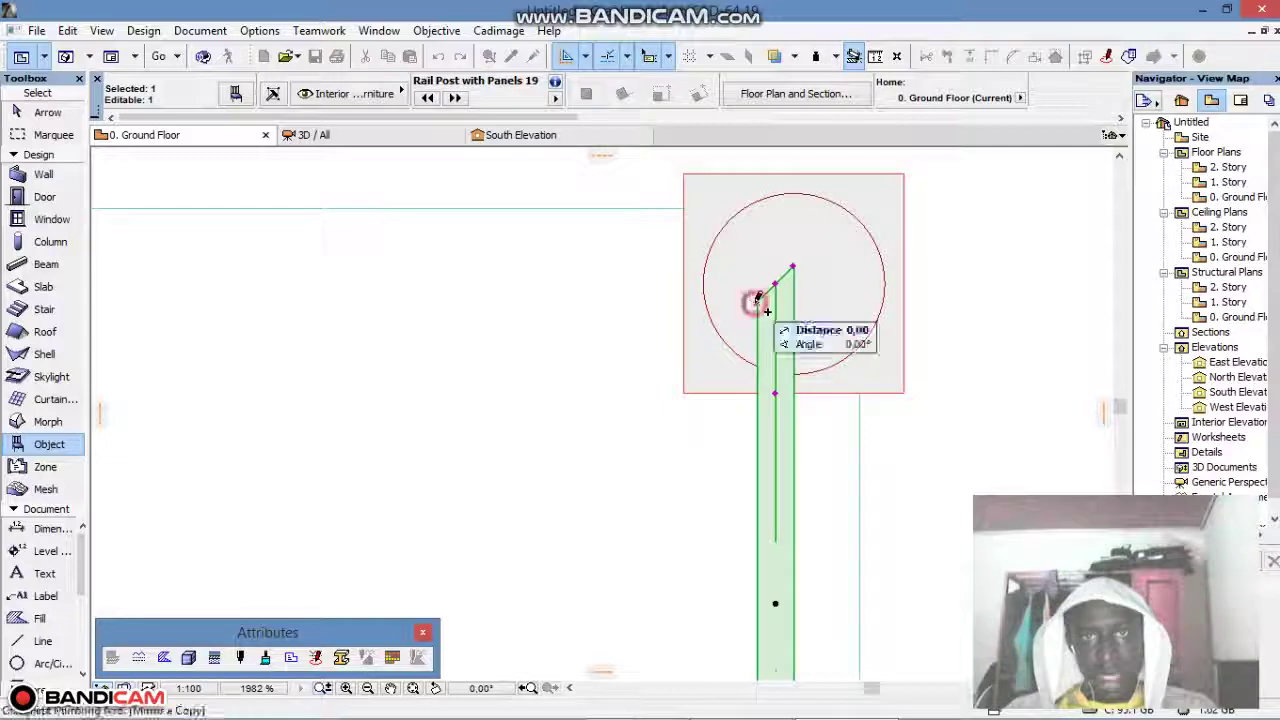
{"action": "left_click", "coordinate": [795, 264]}
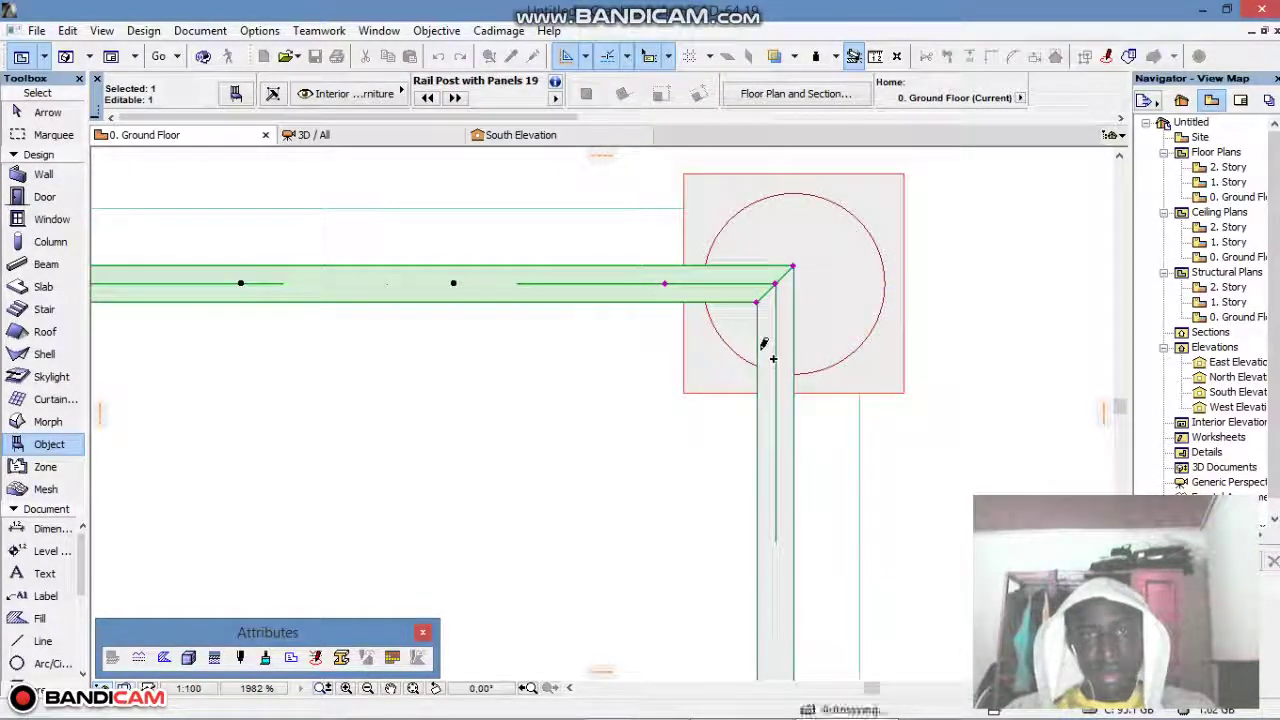
Stretch the mirrored back porch railing's free end into the house wall's corner opposite the column.
{"action": "scroll", "coordinate": [760, 345], "scroll_direction": "down", "scroll_amount": 5}
{"action": "scroll", "coordinate": [500, 340], "scroll_direction": "up", "scroll_amount": 4}
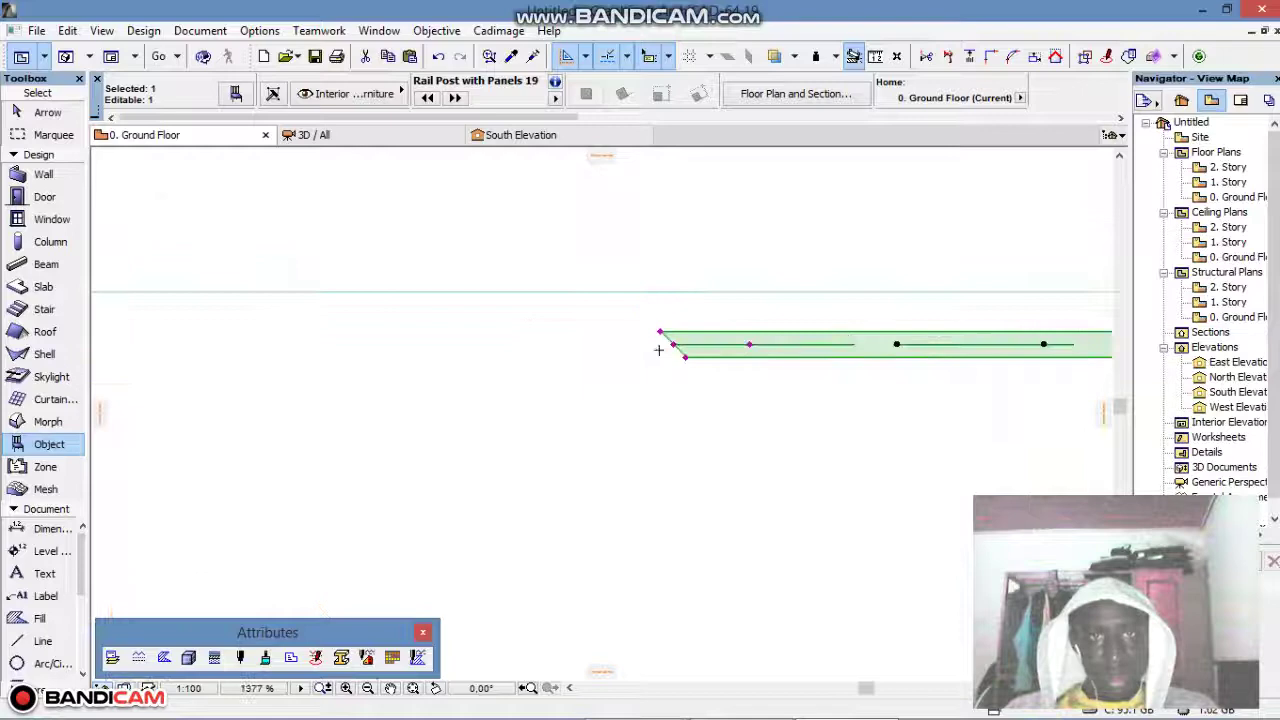
{"action": "left_click", "coordinate": [673, 342]}
{"action": "scroll", "coordinate": [435, 314], "scroll_direction": "down", "scroll_amount": 4}
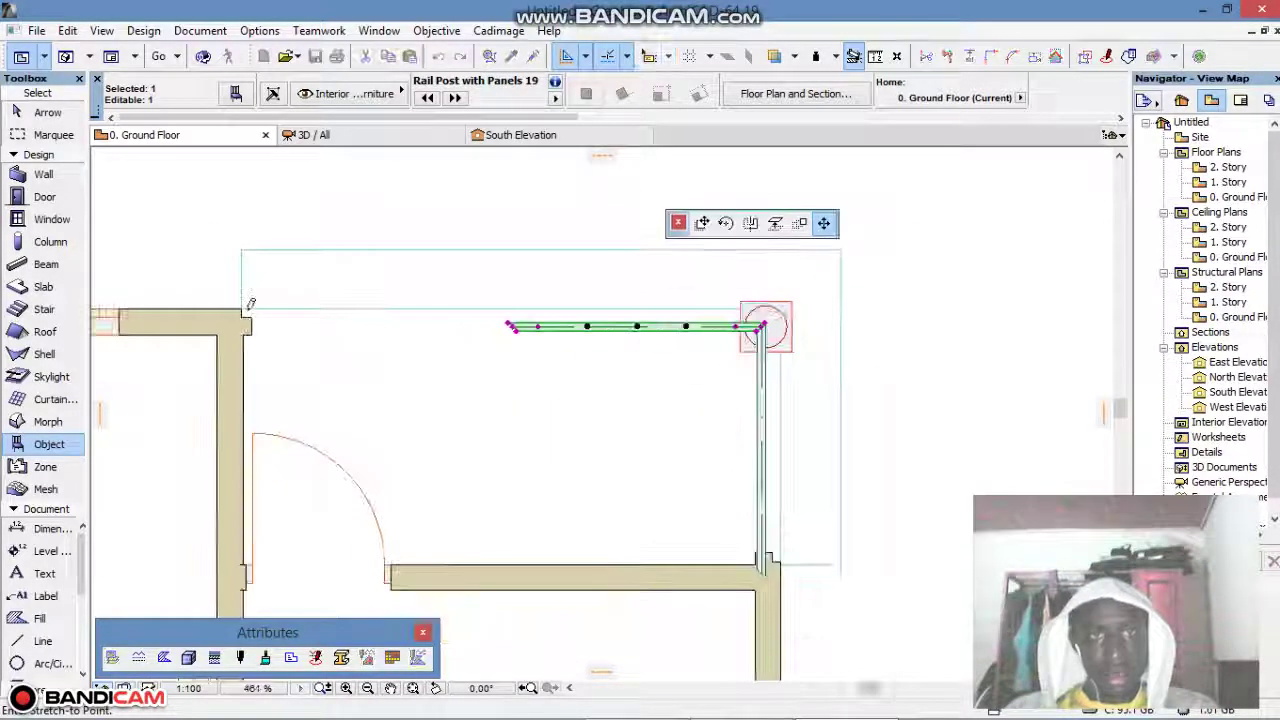
{"action": "scroll", "coordinate": [215, 309], "scroll_direction": "up", "scroll_amount": 3}
{"action": "left_click", "coordinate": [303, 334]}
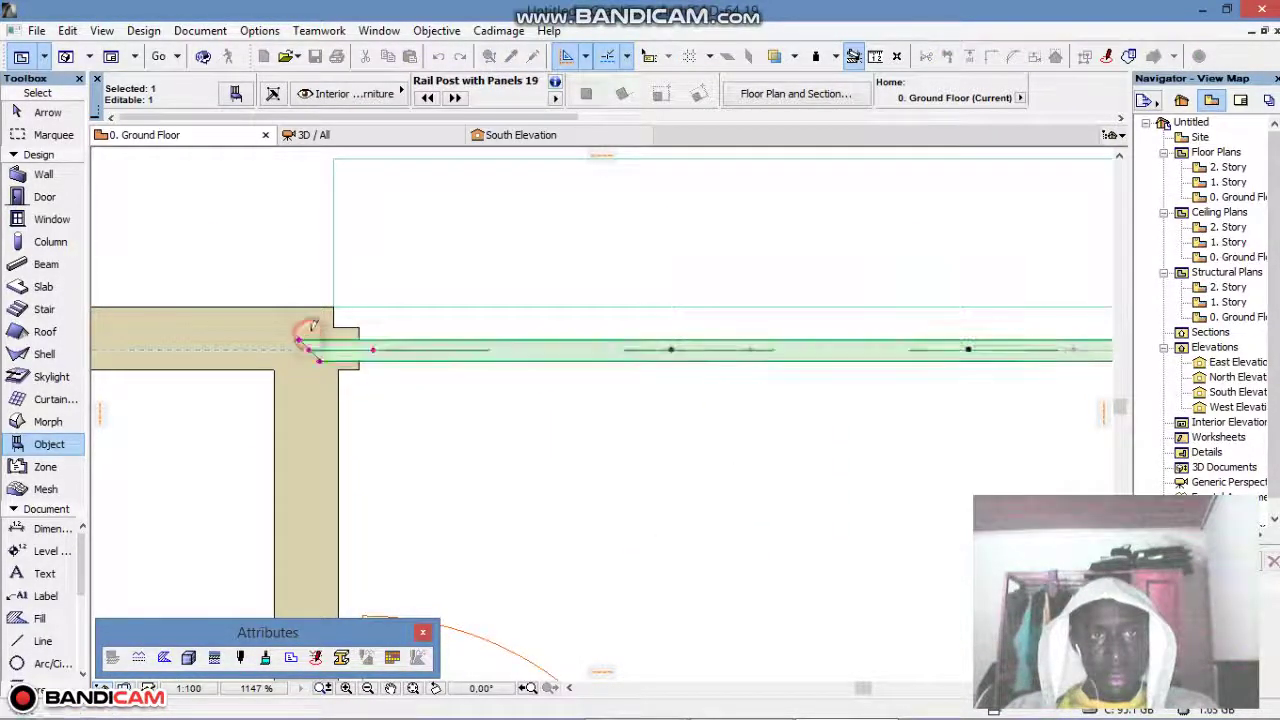
Deselect the back porch railing and review the railings of both porches on the ground floor plan.
{"action": "scroll", "coordinate": [390, 345], "scroll_direction": "down", "scroll_amount": 4}
{"action": "scroll", "coordinate": [670, 405], "scroll_direction": "down", "scroll_amount": 3}
{"action": "key", "text": "Escape"}
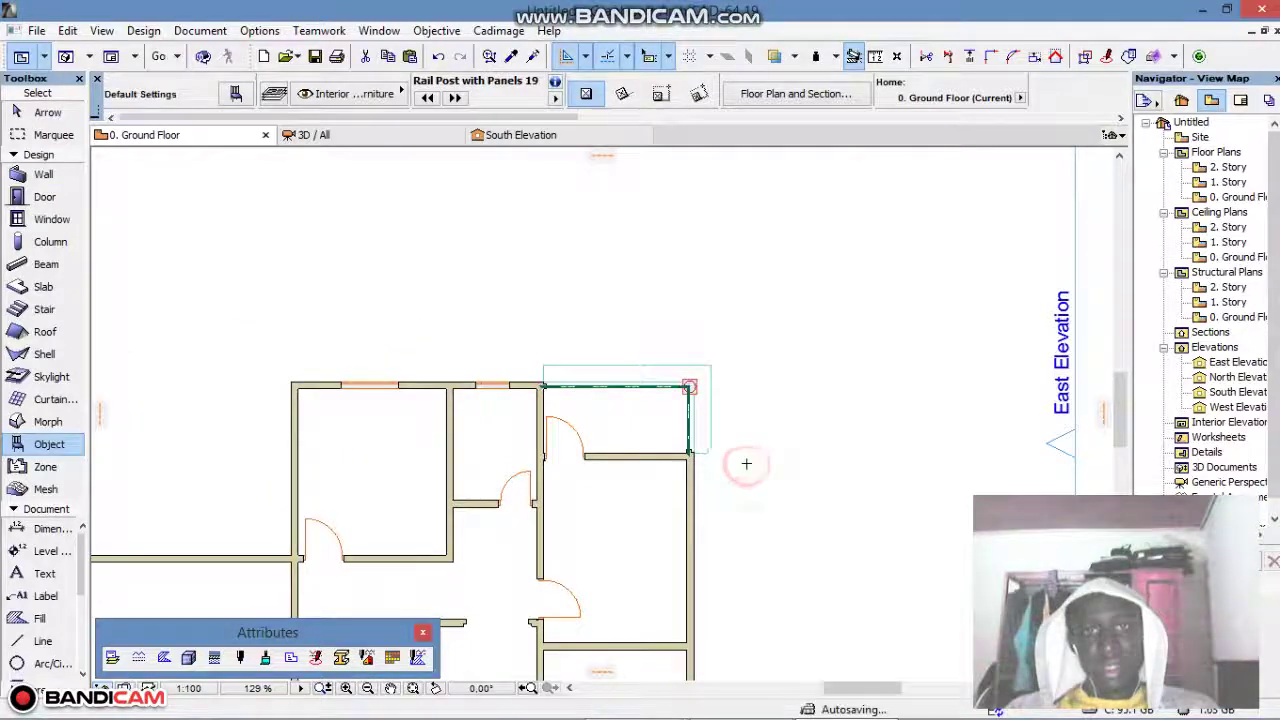
{"action": "scroll", "coordinate": [746, 460], "scroll_direction": "down", "scroll_amount": 3}
{"action": "middle_click_drag", "start_coordinate": [763, 508], "coordinate": [762, 393]}
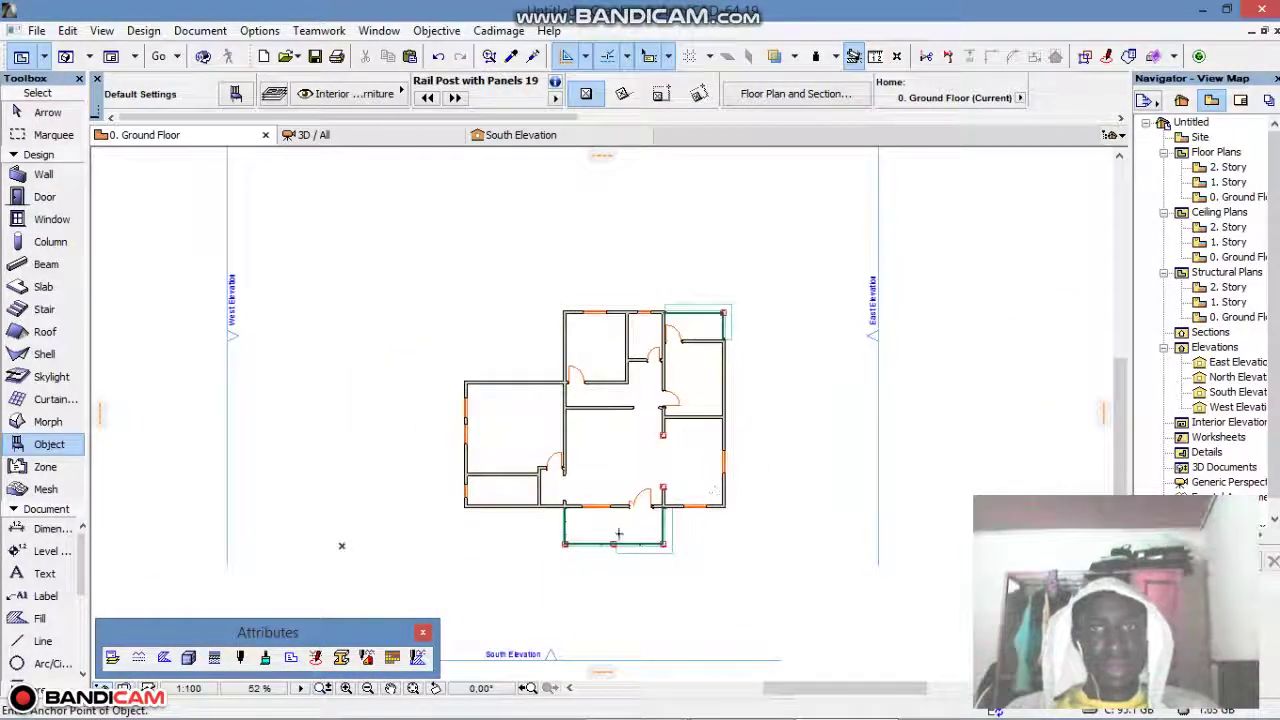
{"action": "scroll", "coordinate": [771, 543], "scroll_direction": "up", "scroll_amount": 5}
{"action": "scroll", "coordinate": [770, 600], "scroll_direction": "down", "scroll_amount": 2}
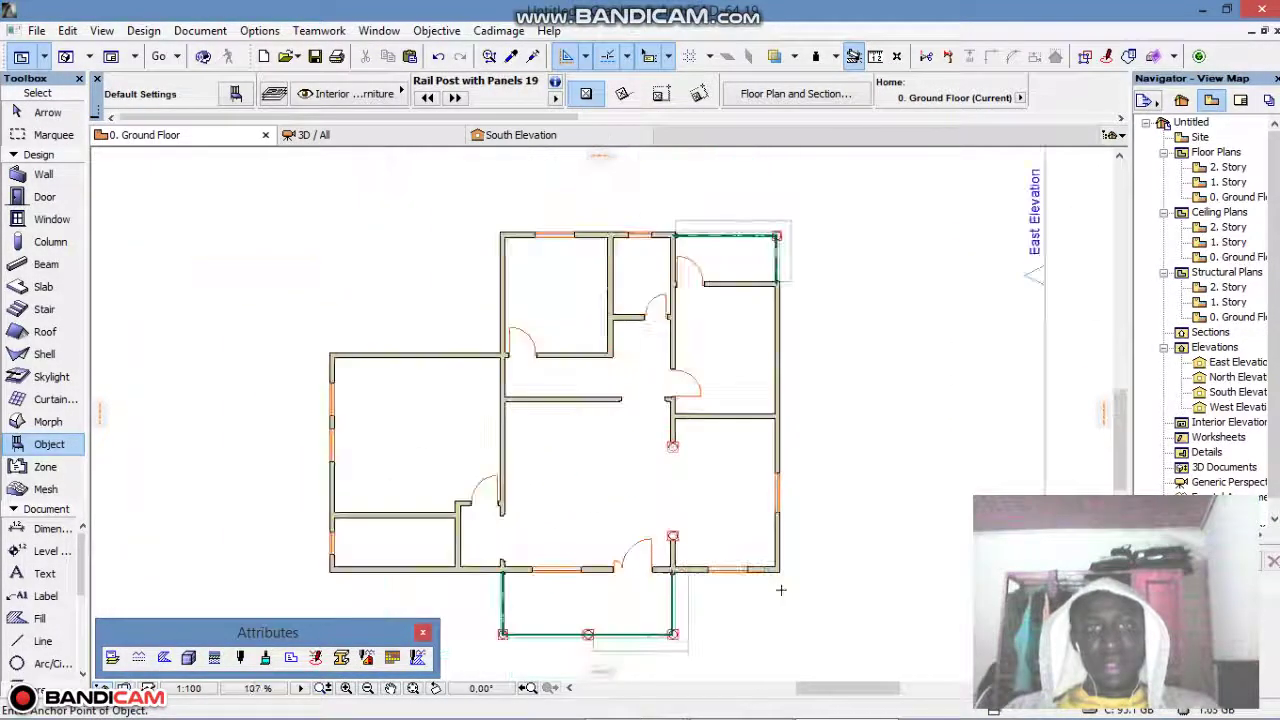
{"action": "scroll", "coordinate": [781, 590], "scroll_direction": "down", "scroll_amount": 2}
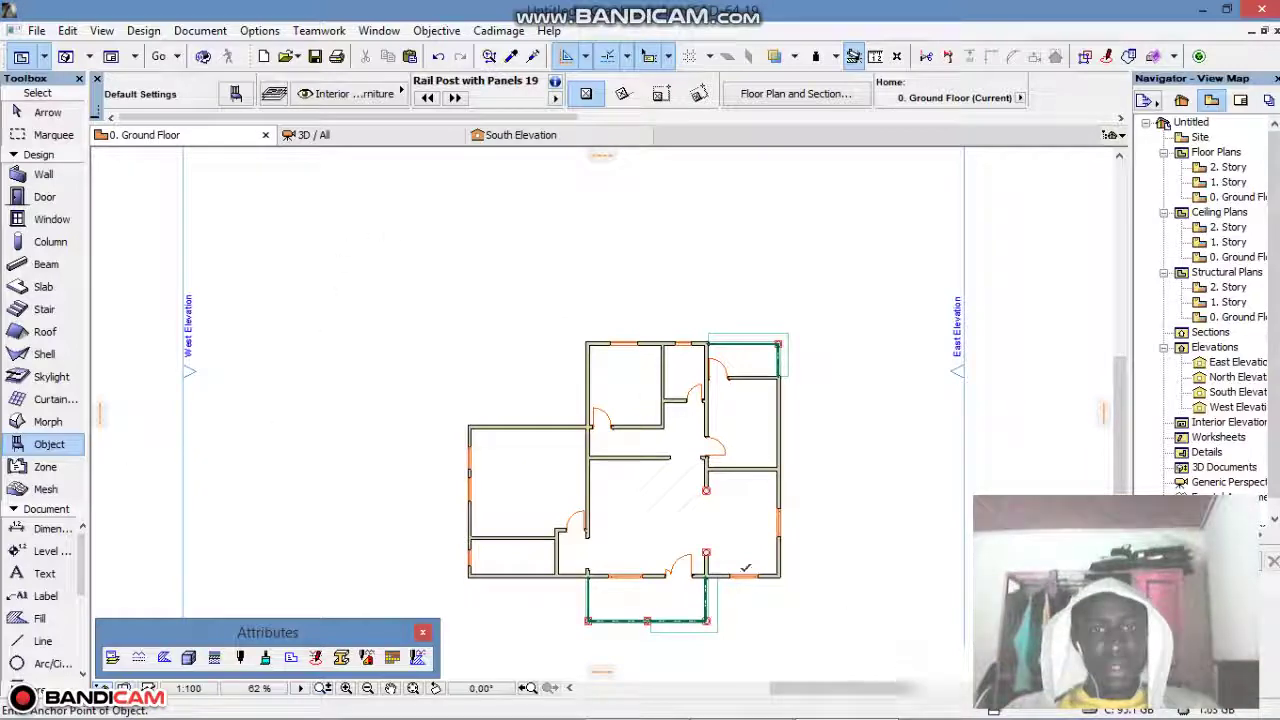
Search the object library for PLANT, choose Houseplant Model 19 and set its elevation to -0.15.
{"action": "left_click", "coordinate": [65, 450]}
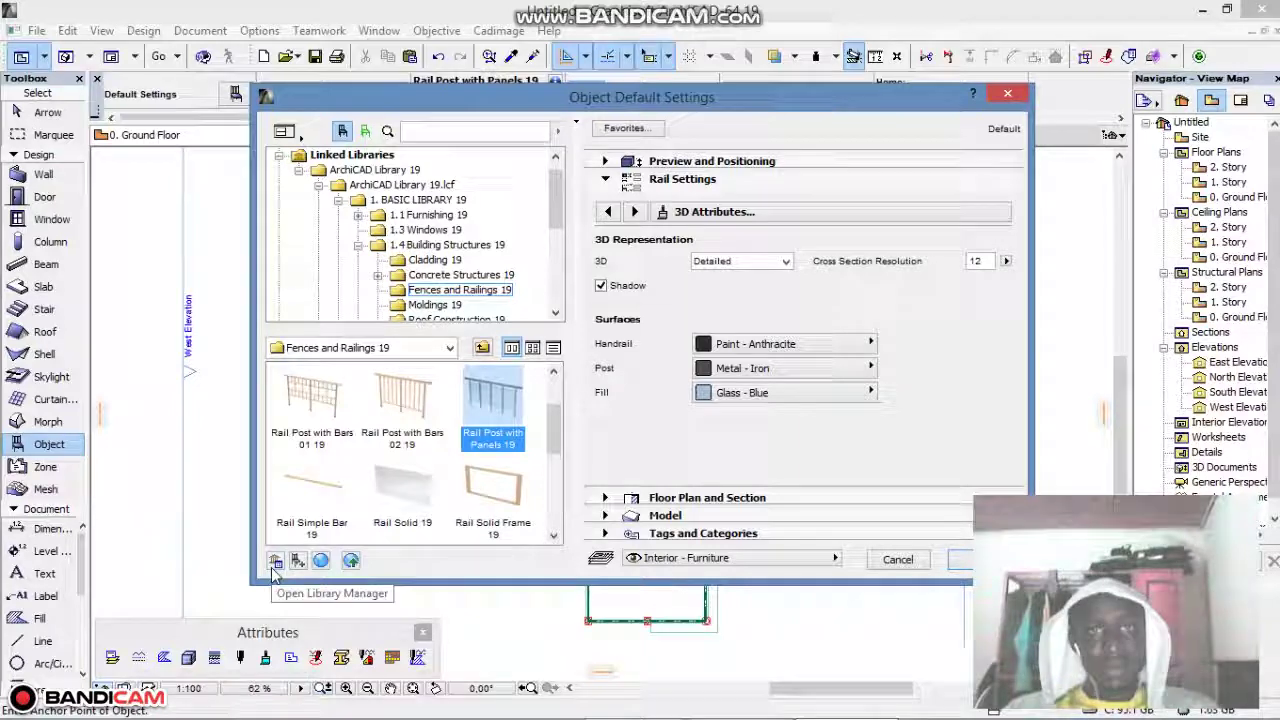
{"action": "left_click", "coordinate": [479, 131]}
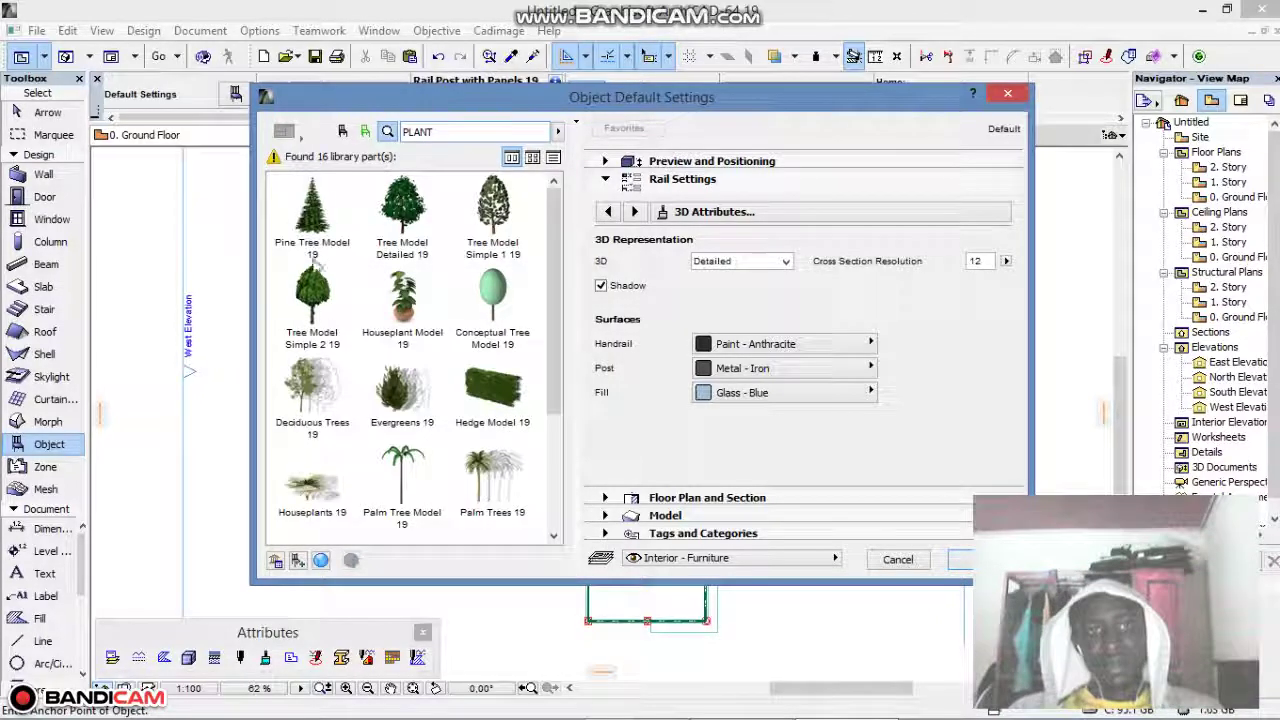
{"action": "left_click", "coordinate": [390, 318]}
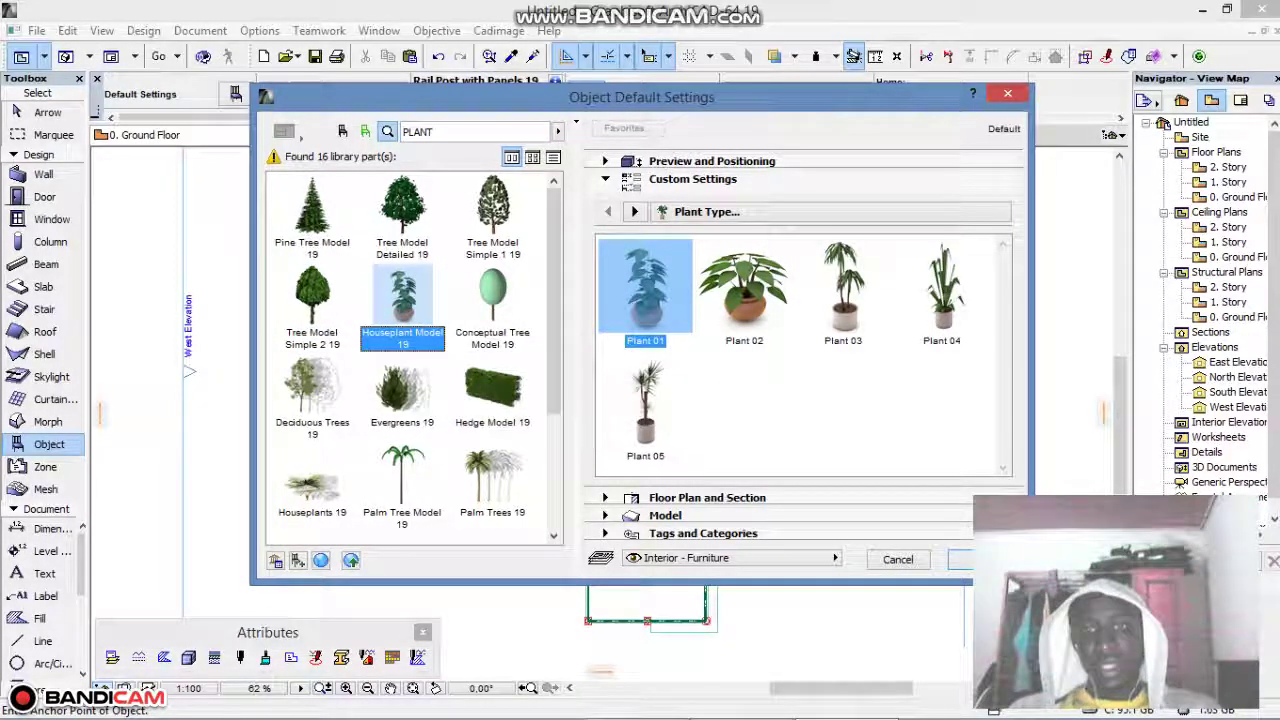
{"action": "left_click", "coordinate": [726, 161]}
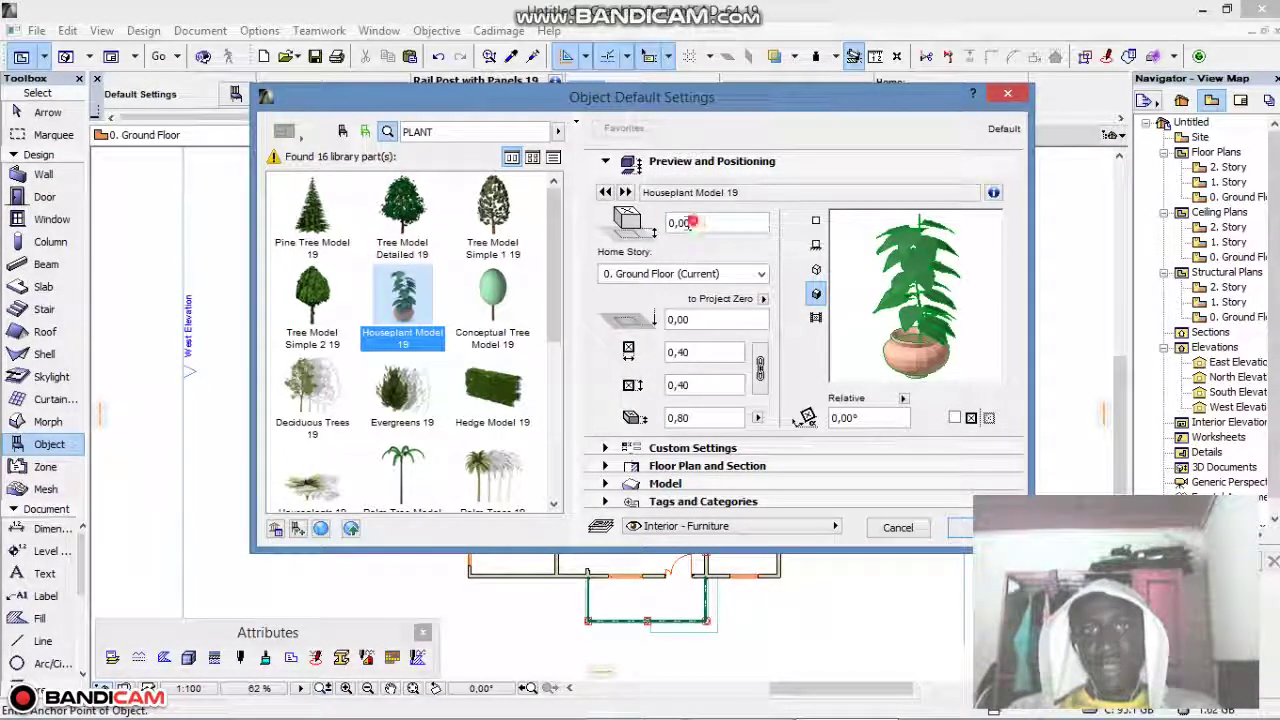
{"action": "left_click", "coordinate": [680, 223]}
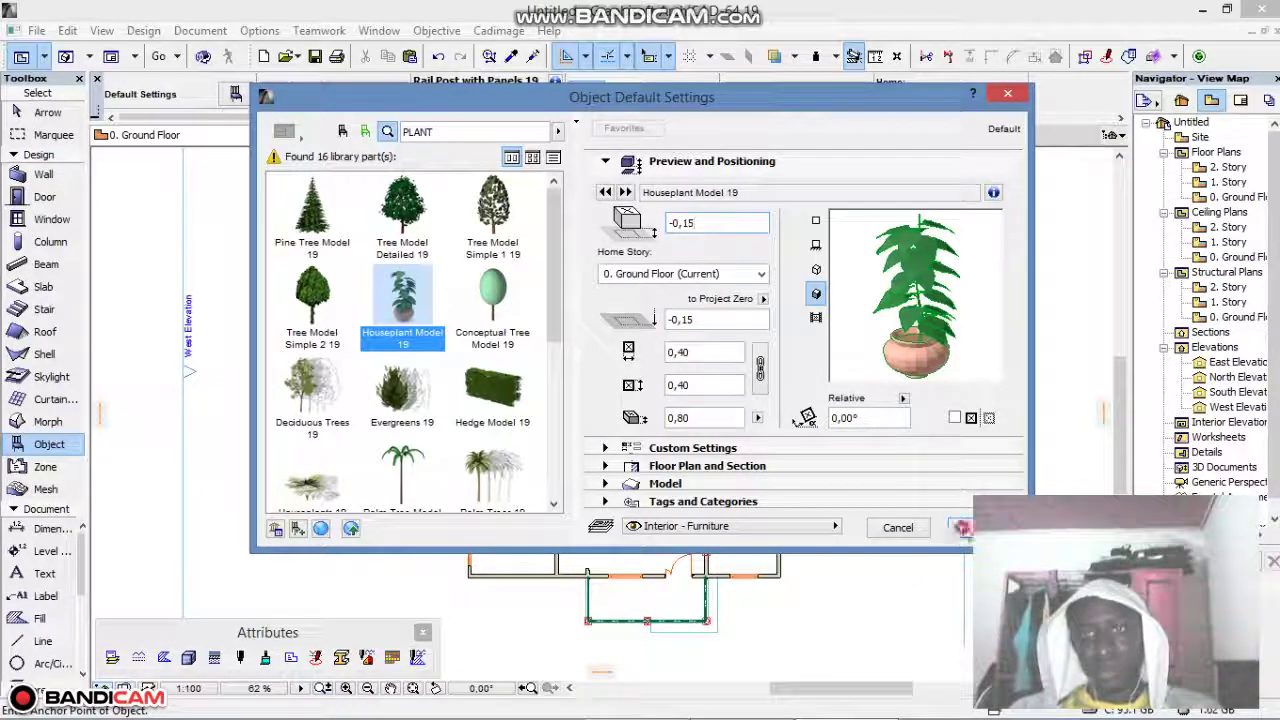
{"action": "left_click", "coordinate": [960, 527]}
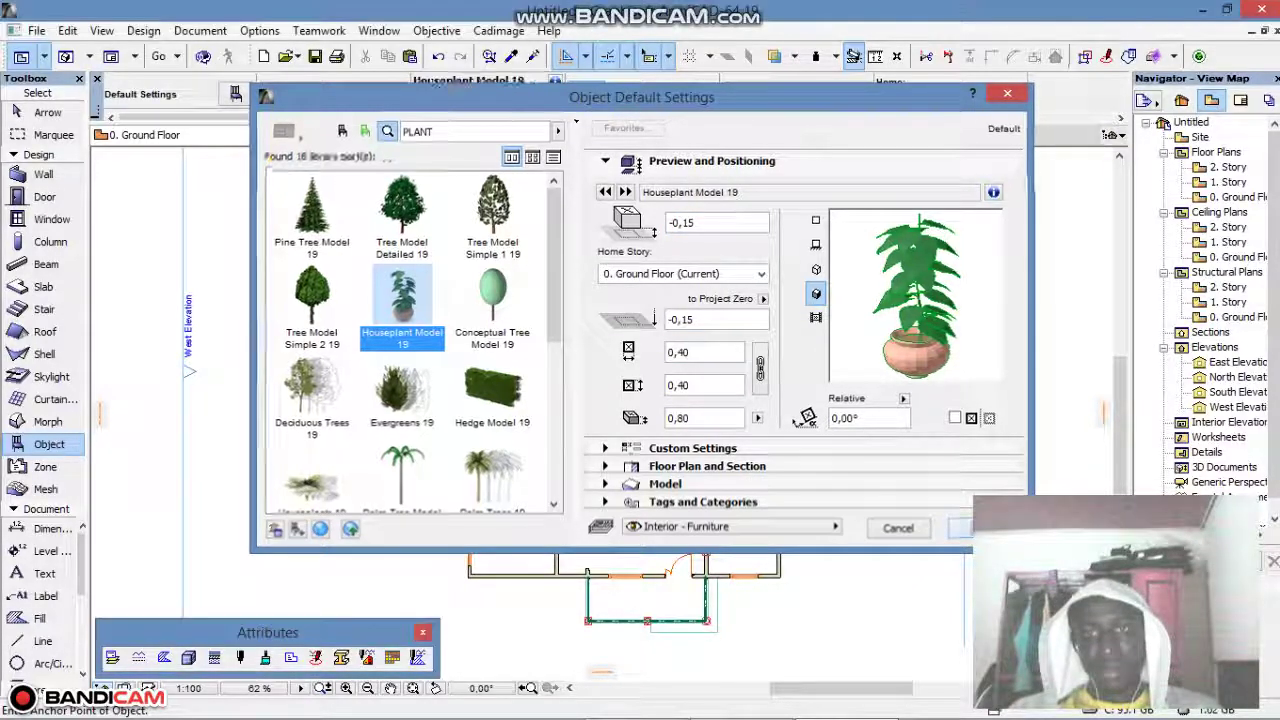
Place houseplants at both outer corners of the front entrance step and beside the front porch's west corner column.
{"action": "middle_click_drag", "start_coordinate": [740, 604], "coordinate": [823, 387]}
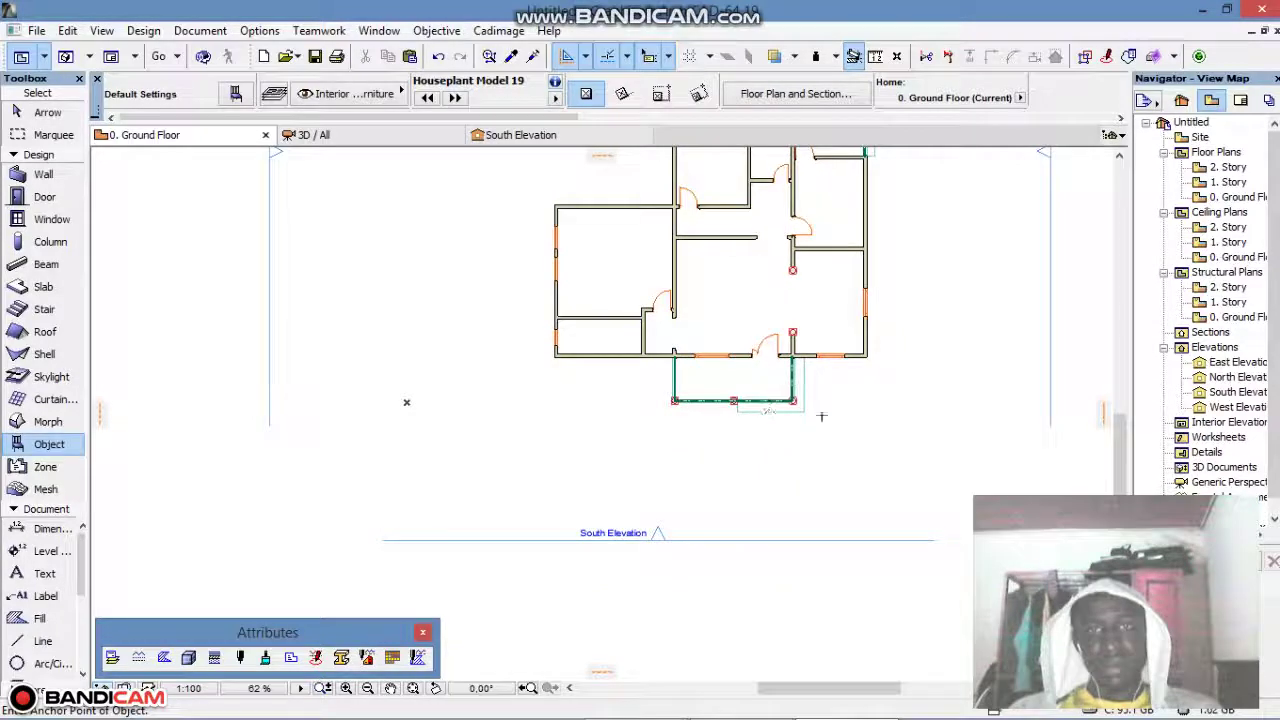
{"action": "scroll", "coordinate": [823, 417], "scroll_direction": "up", "scroll_amount": 3}
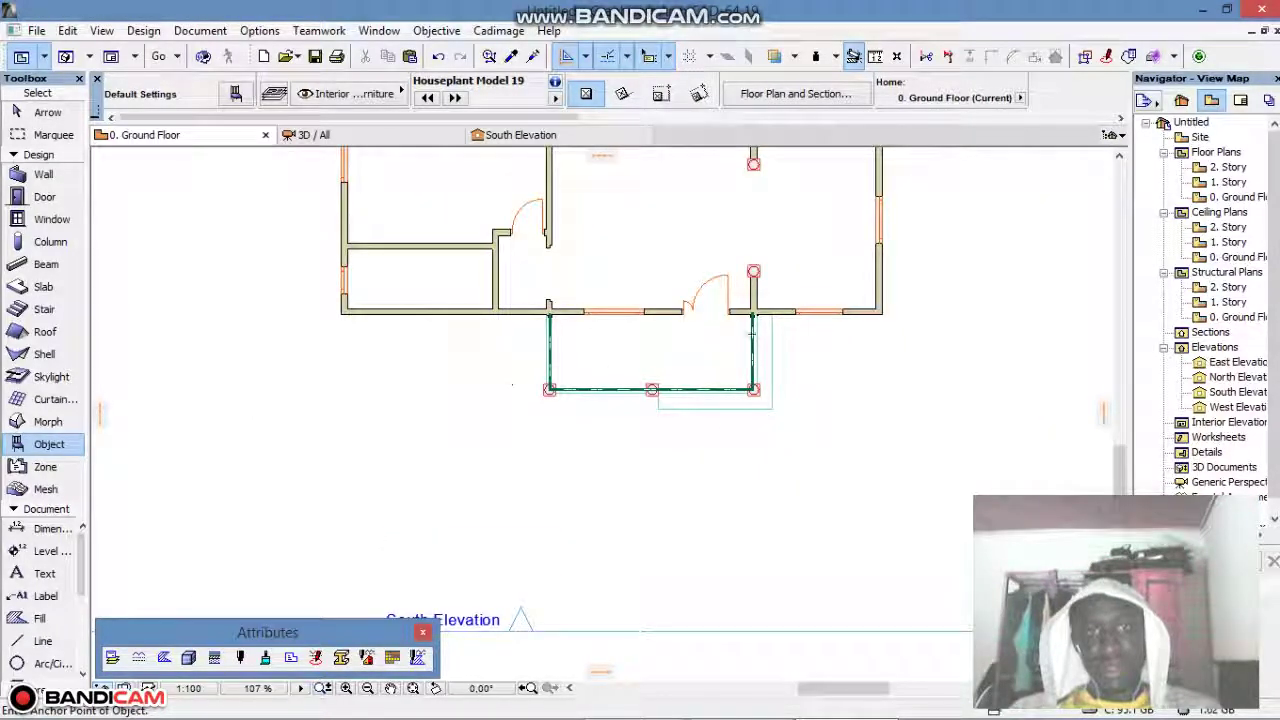
{"action": "scroll", "coordinate": [800, 405], "scroll_direction": "up", "scroll_amount": 5}
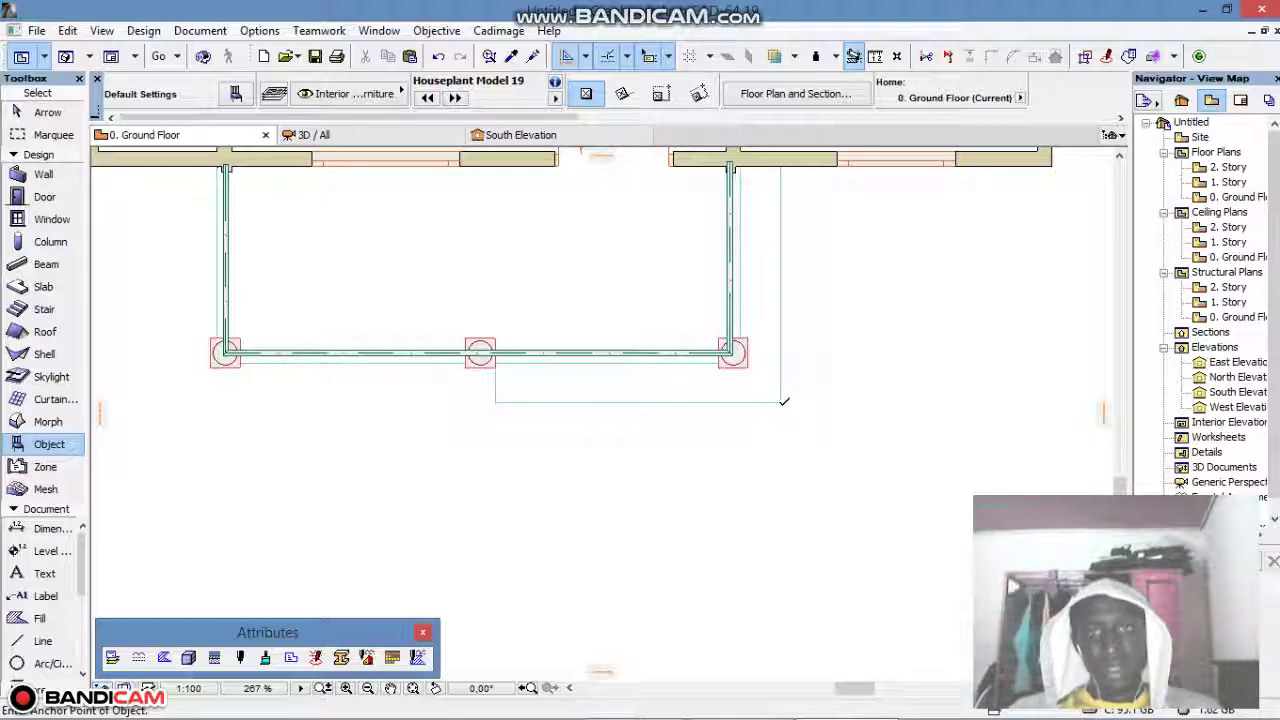
{"action": "left_click", "coordinate": [786, 406]}
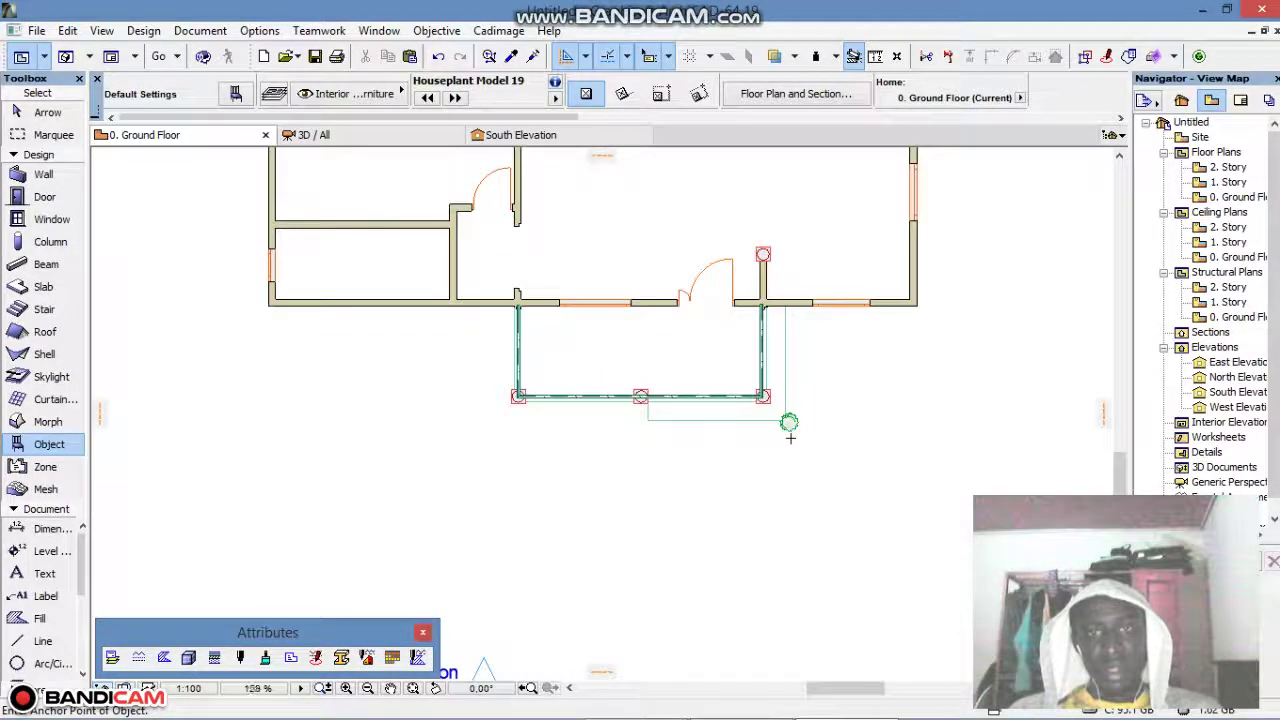
{"action": "middle_click_drag", "start_coordinate": [529, 390], "coordinate": [828, 418]}
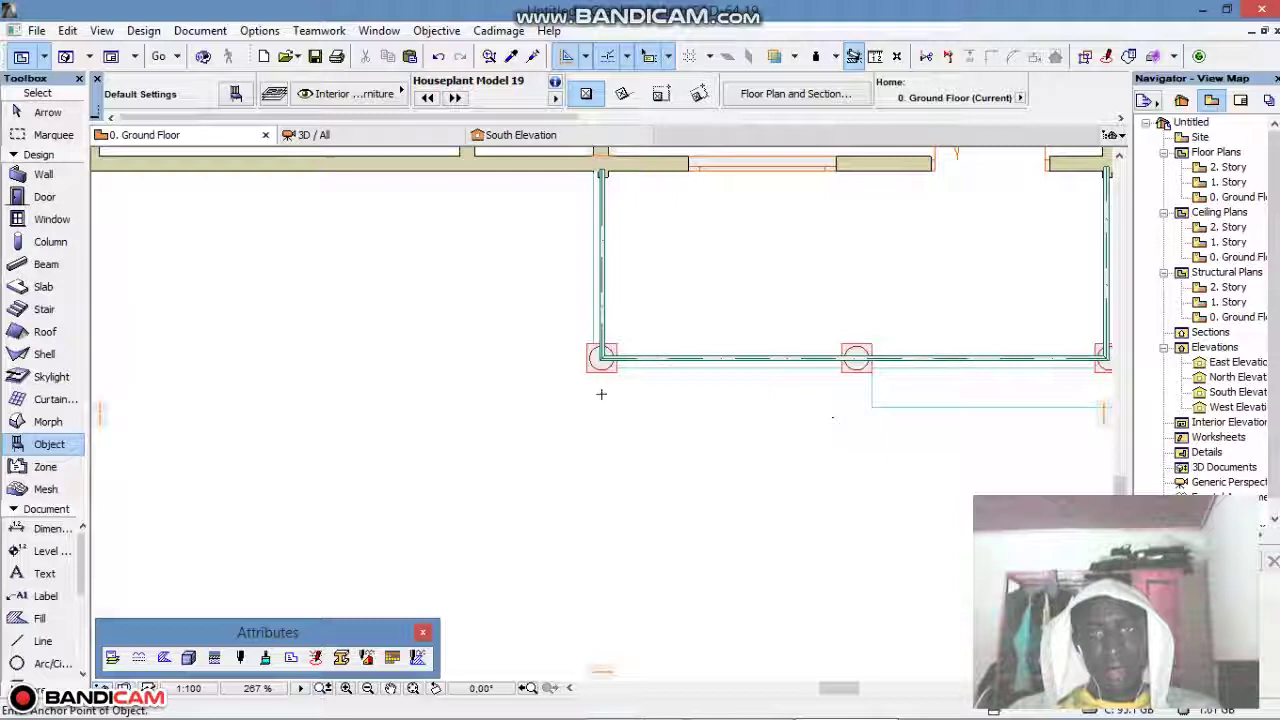
{"action": "scroll", "coordinate": [601, 394], "scroll_direction": "down", "scroll_amount": 3}
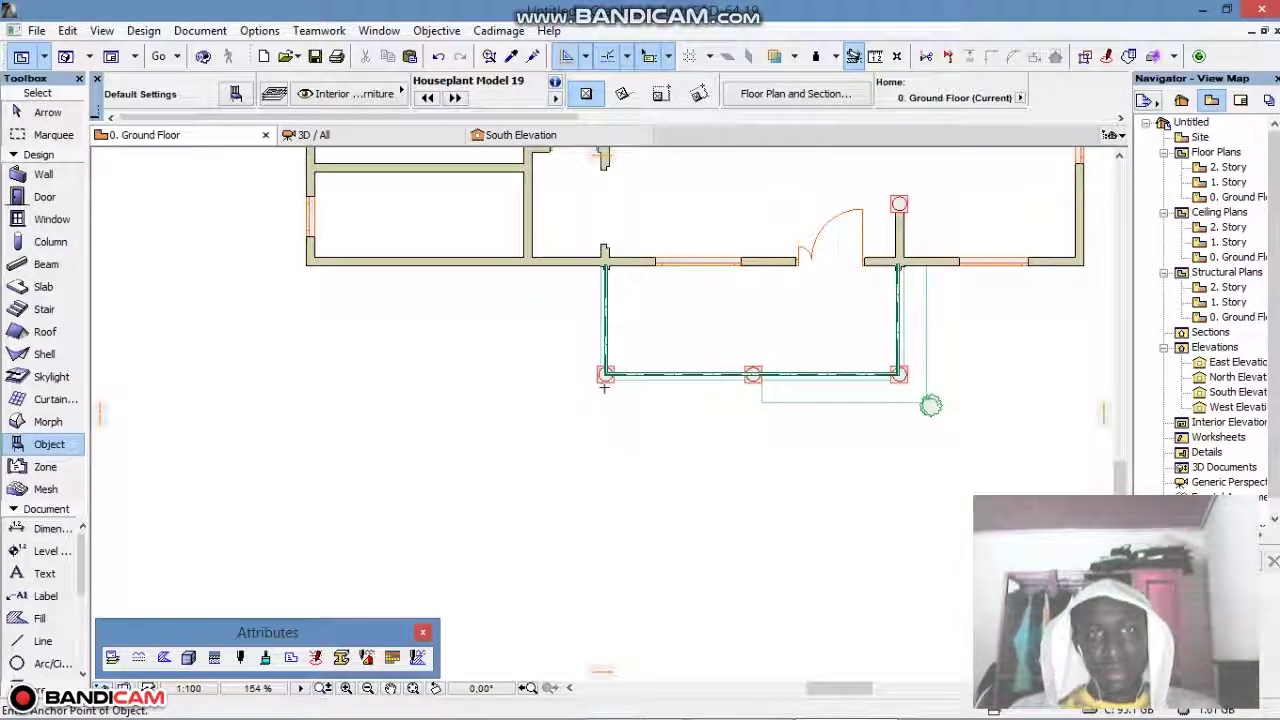
{"action": "left_click", "coordinate": [608, 390]}
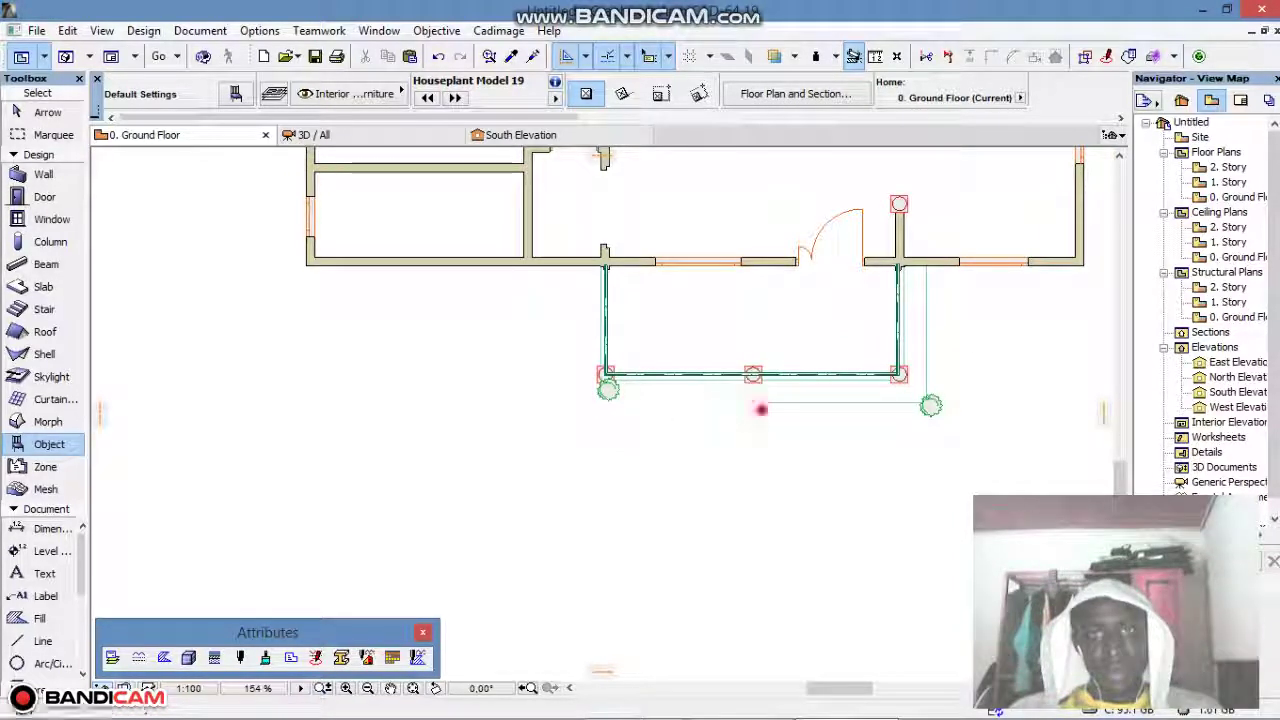
{"action": "scroll", "coordinate": [572, 327], "scroll_direction": "down", "scroll_amount": 3}
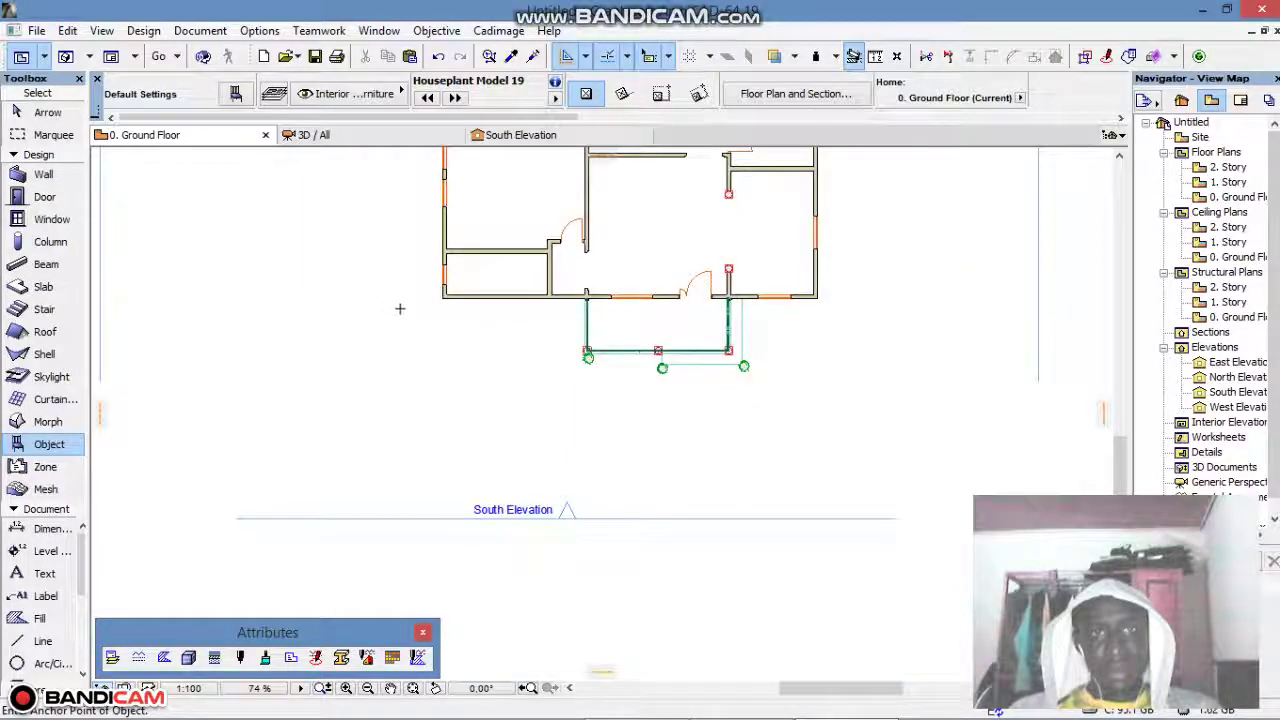
Place a houseplant at each of the house's two front outer corners, west and east of the porch.
{"action": "scroll", "coordinate": [400, 308], "scroll_direction": "up", "scroll_amount": 3}
{"action": "left_click", "coordinate": [491, 295]}
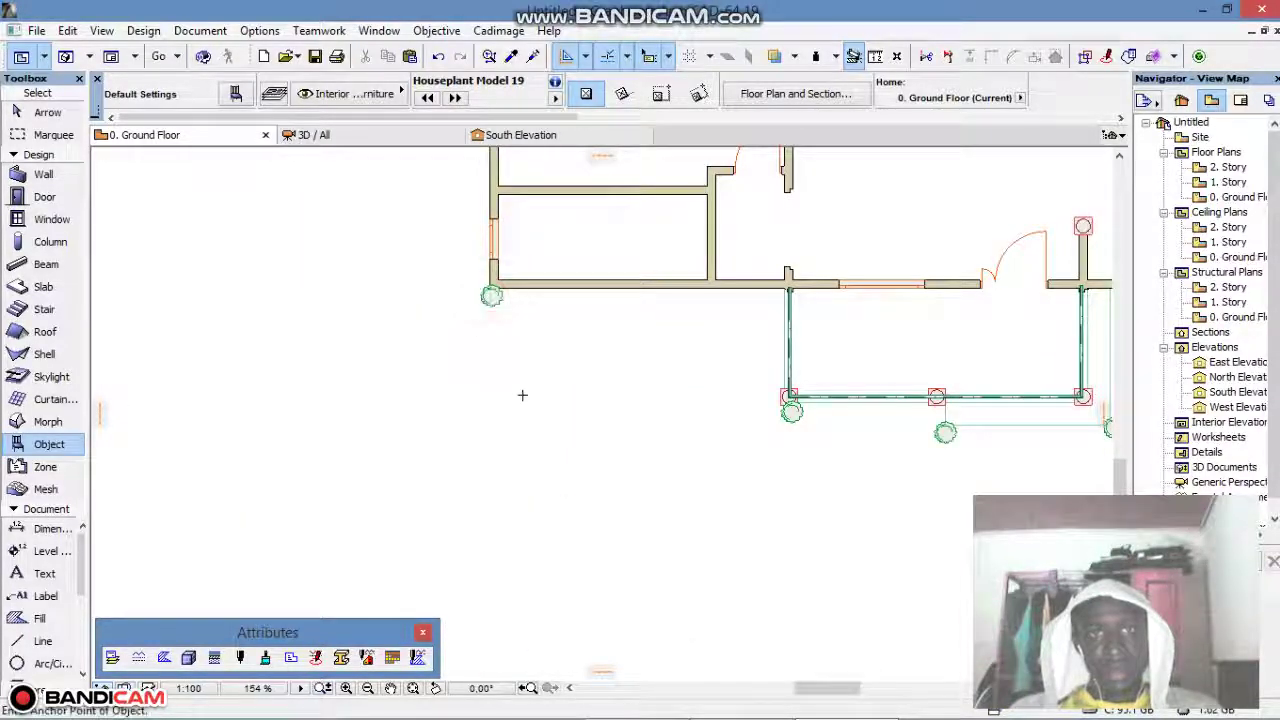
{"action": "scroll", "coordinate": [522, 395], "scroll_direction": "down", "scroll_amount": 3}
{"action": "scroll", "coordinate": [824, 357], "scroll_direction": "up", "scroll_amount": 2}
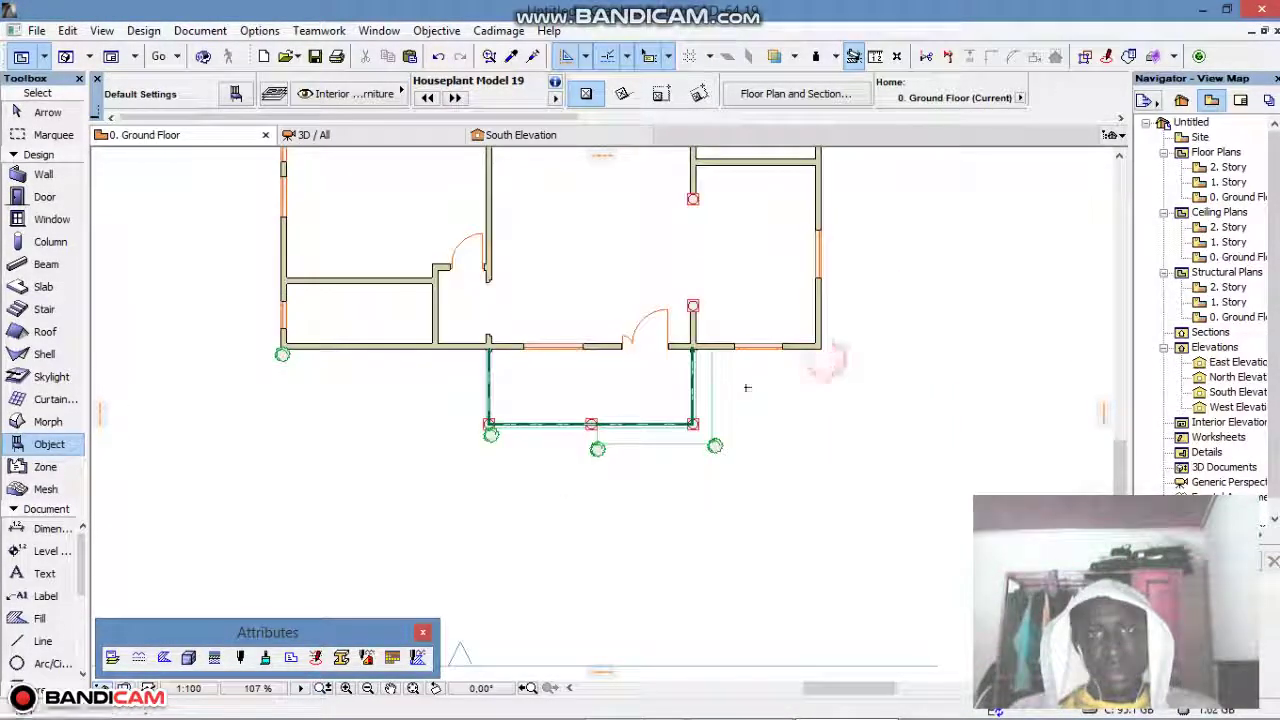
{"action": "scroll", "coordinate": [780, 362], "scroll_direction": "down", "scroll_amount": 3}
{"action": "middle_click_drag", "start_coordinate": [813, 342], "coordinate": [713, 365]}
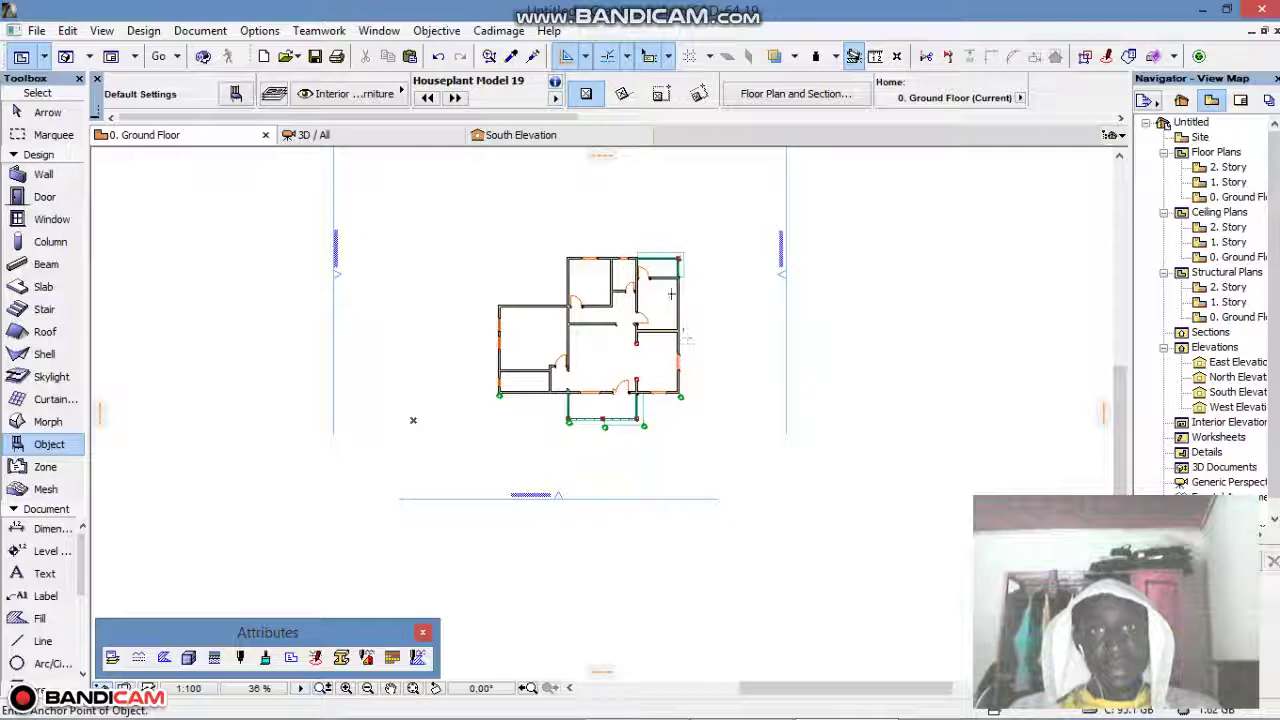
{"action": "scroll", "coordinate": [671, 293], "scroll_direction": "up", "scroll_amount": 3}
{"action": "scroll", "coordinate": [651, 300], "scroll_direction": "down", "scroll_amount": 3}
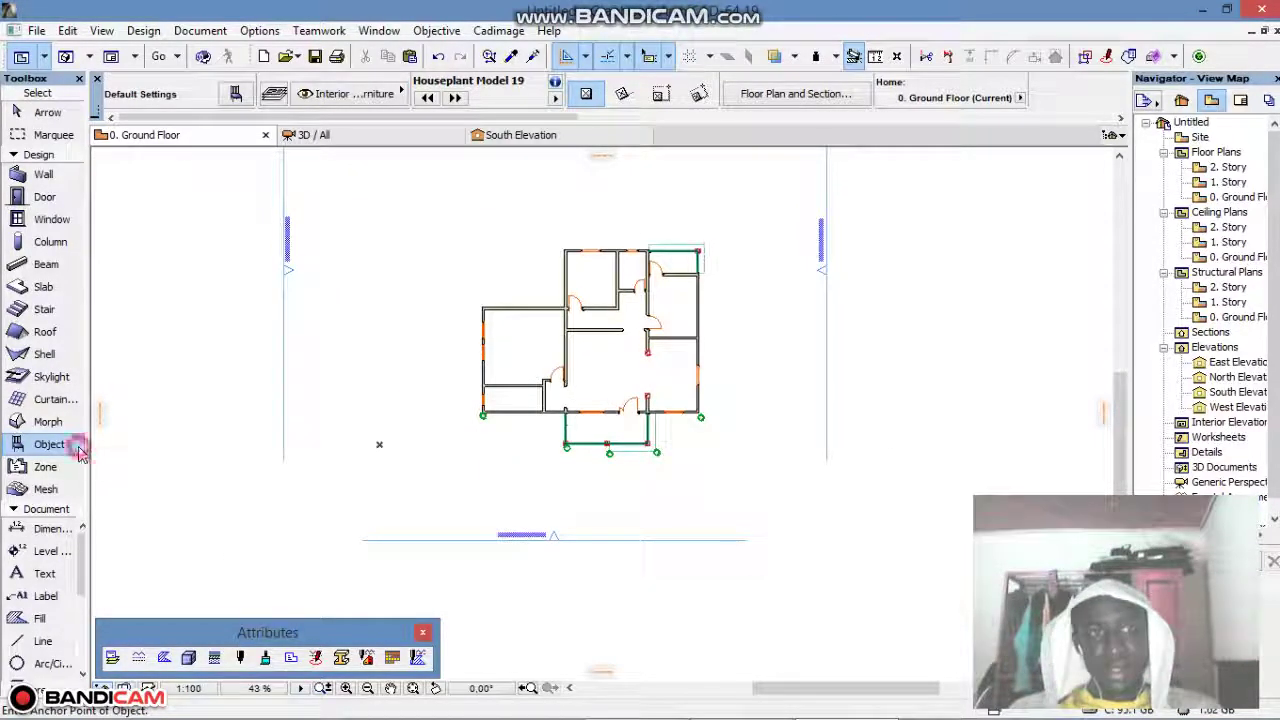
Choose Pine Tree Model 19 from the Garden 19 library and place one in front of the house's southwest corner.
{"action": "key", "text": "ctrl+t"}
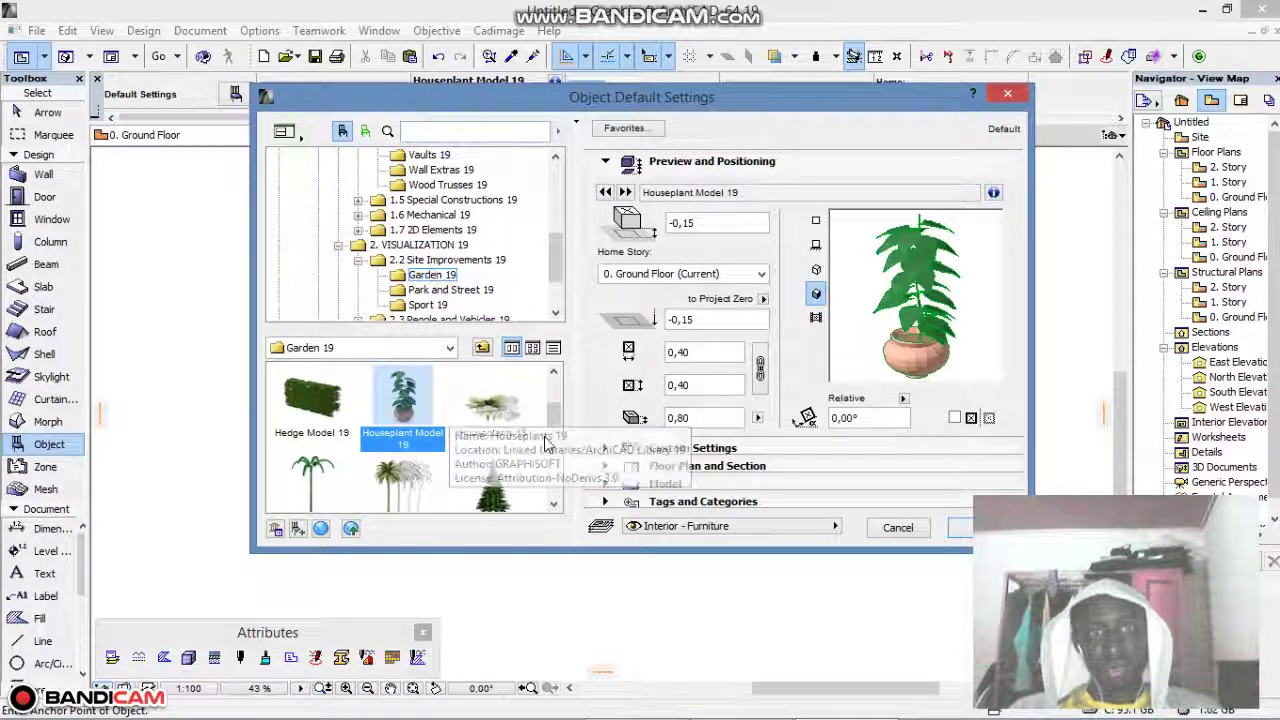
{"action": "left_click_drag", "start_coordinate": [555, 433], "coordinate": [549, 452]}
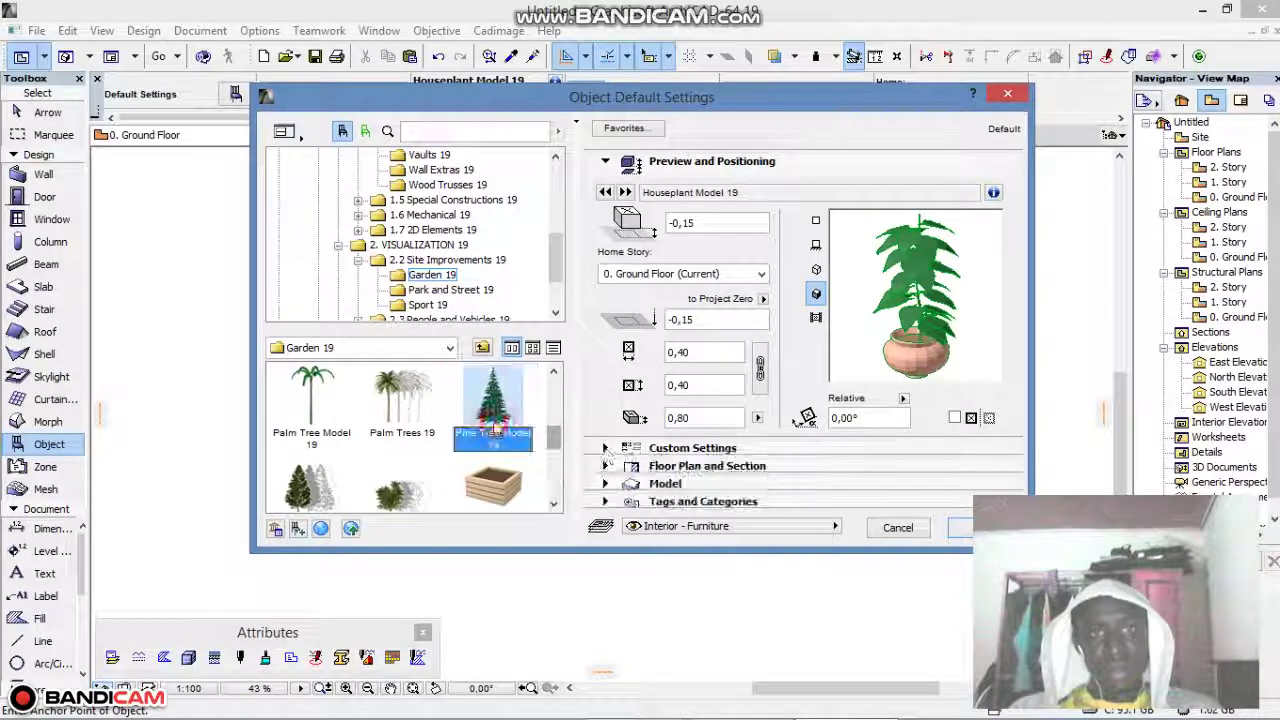
{"action": "left_click", "coordinate": [492, 400]}
{"action": "left_click", "coordinate": [963, 527]}
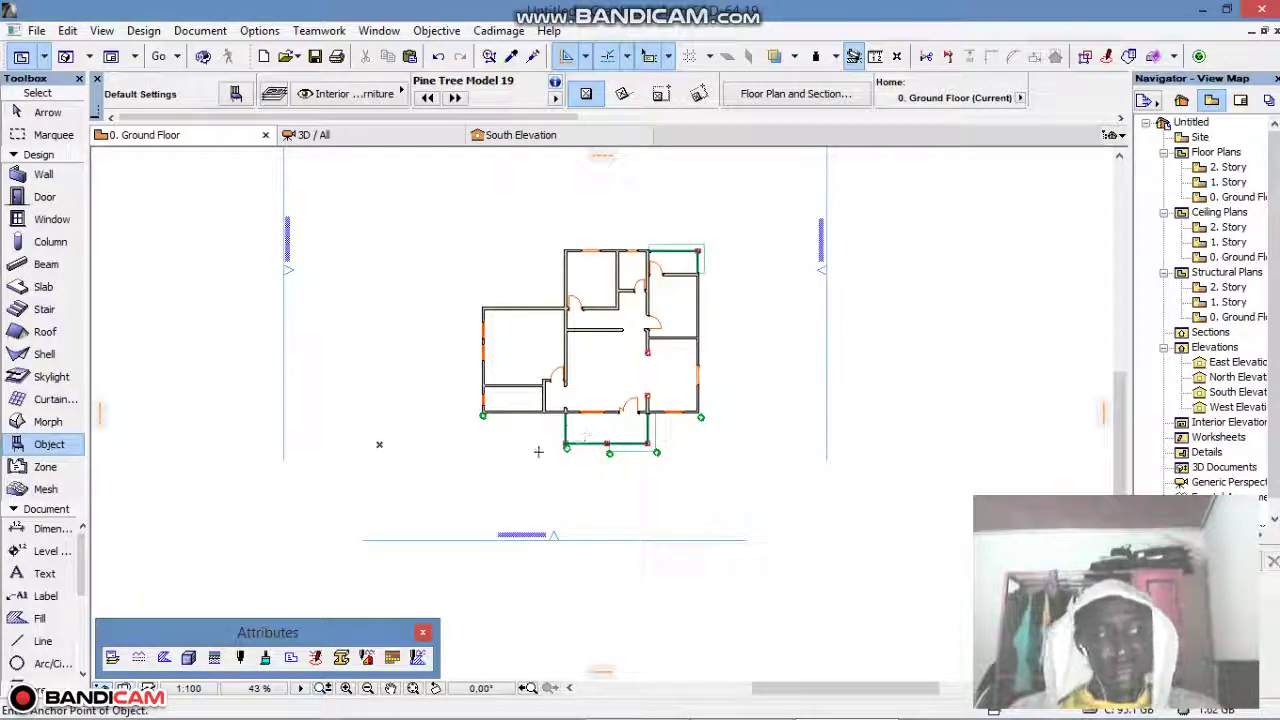
{"action": "left_click", "coordinate": [488, 450]}
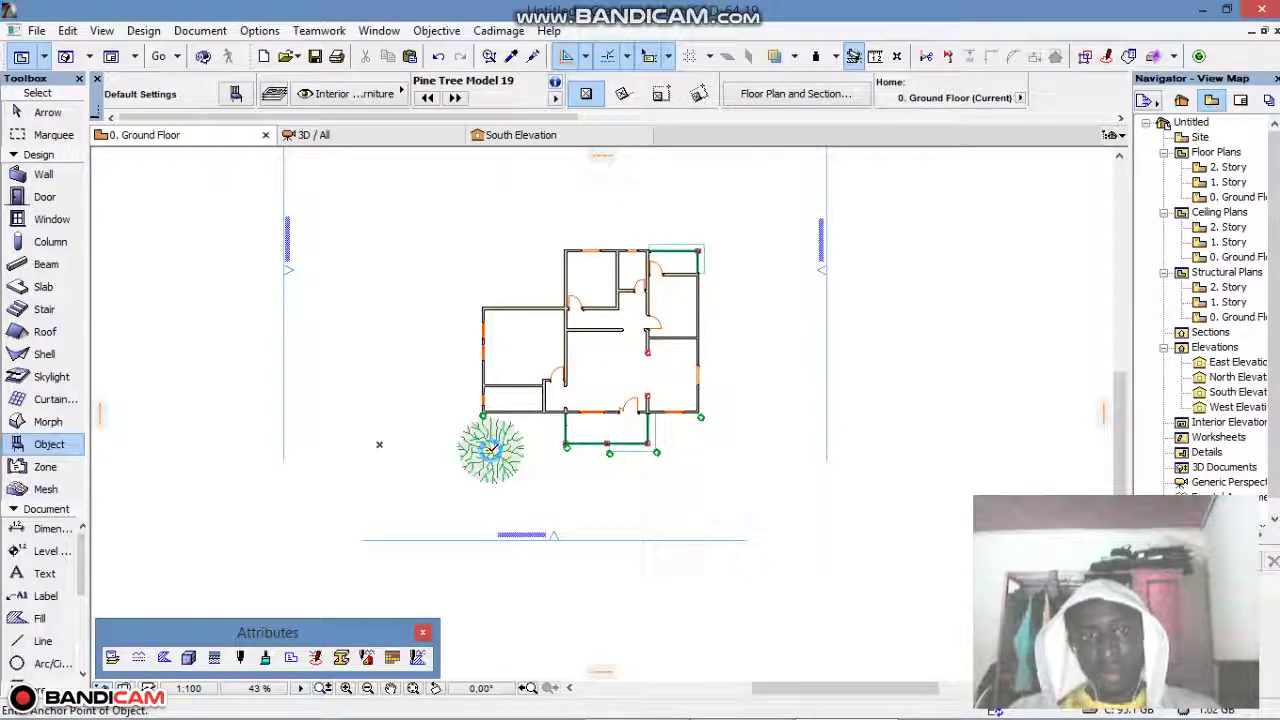
Check the pine tree against the house in 3D and move it 8.61 m west on the ground floor plan.
{"action": "left_click", "coordinate": [491, 450], "text": "shift"}
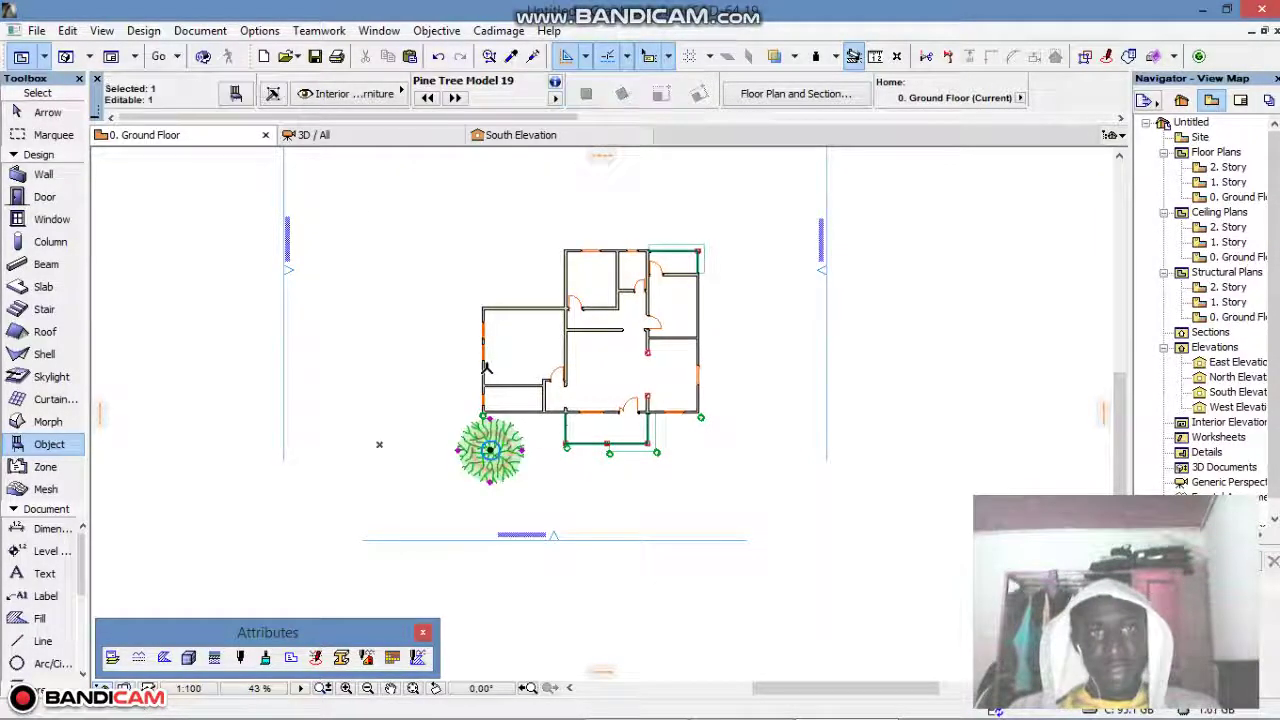
{"action": "left_click", "coordinate": [65, 57]}
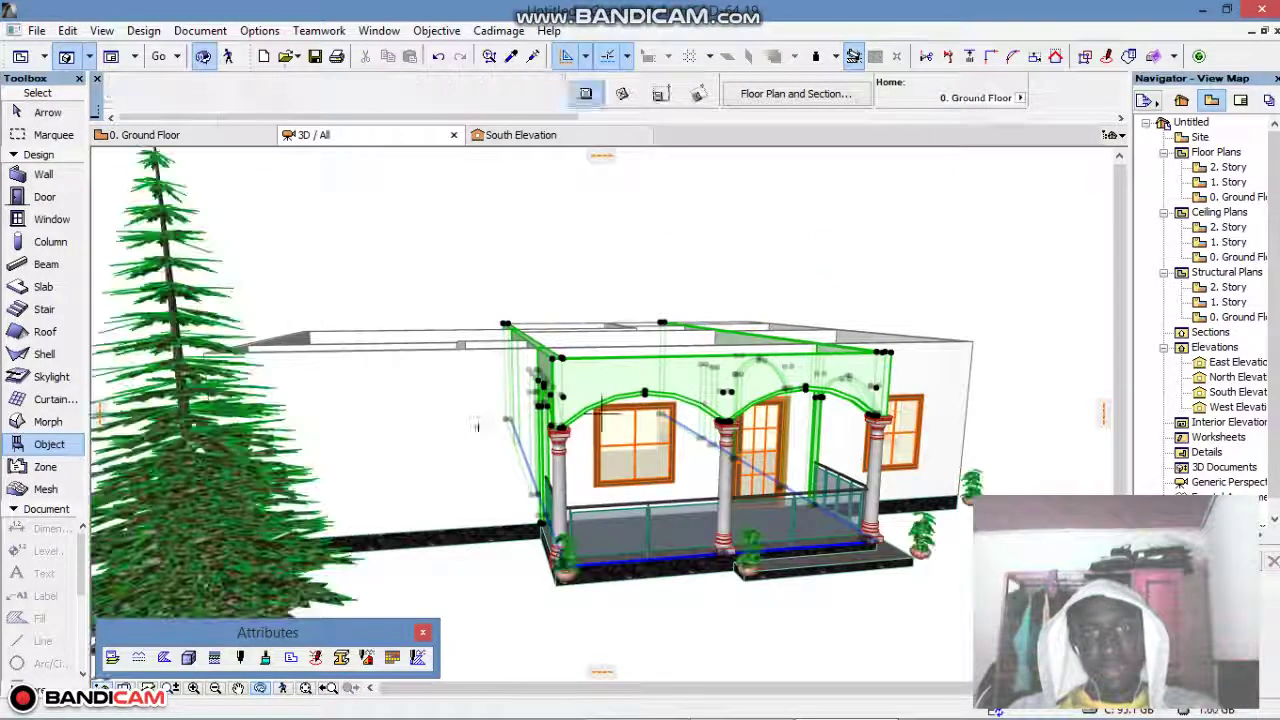
{"action": "scroll", "coordinate": [538, 408], "scroll_direction": "down", "scroll_amount": 5}
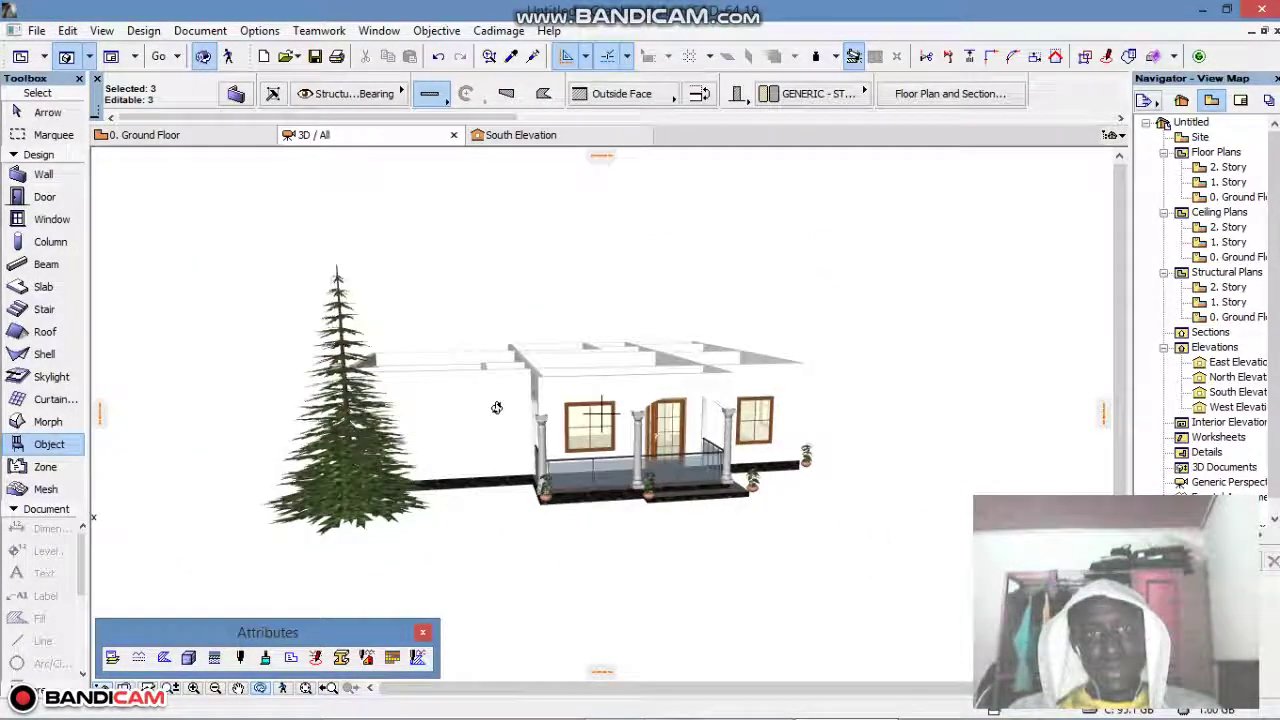
{"action": "left_click", "coordinate": [22, 59]}
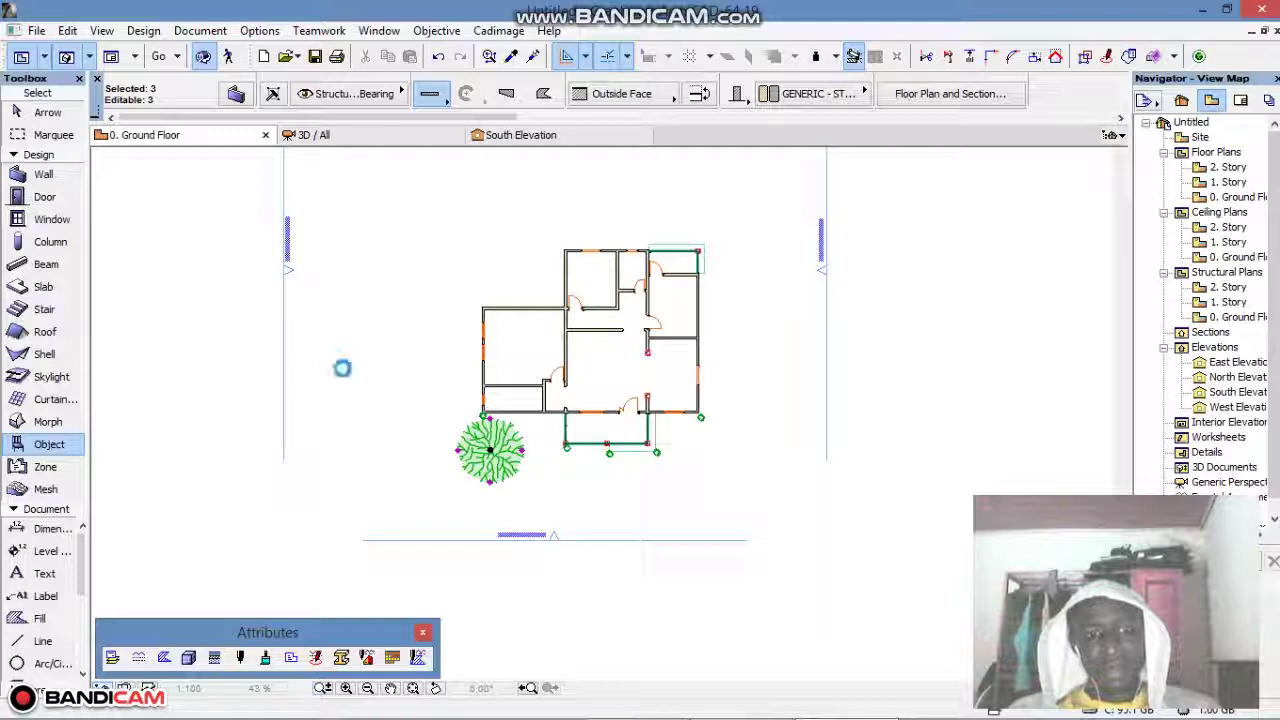
{"action": "key", "text": "ctrl+d"}
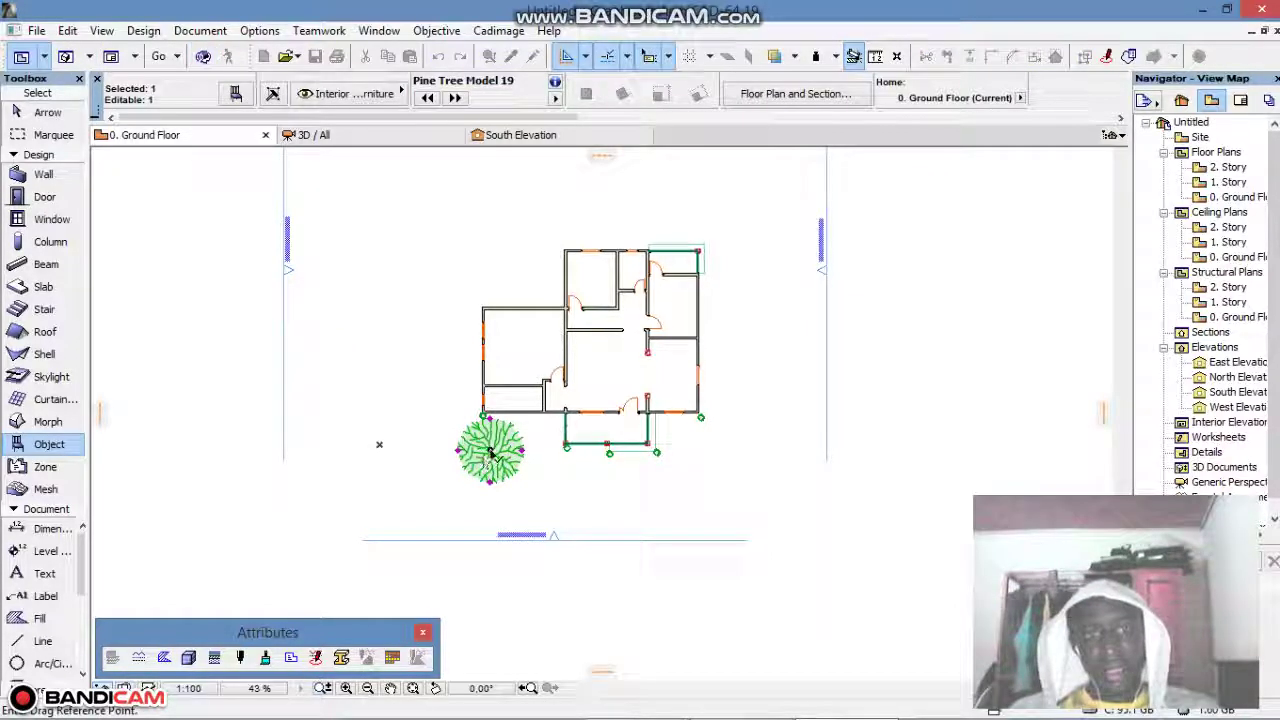
{"action": "left_click", "coordinate": [490, 452]}
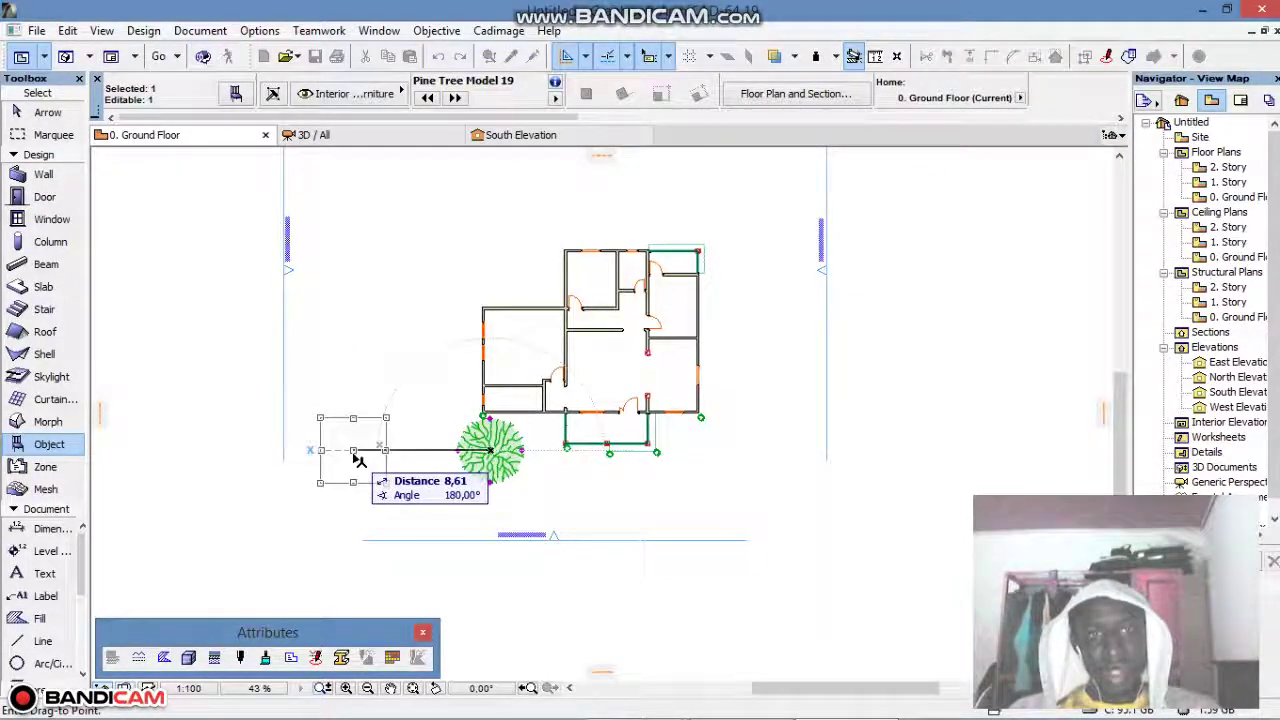
{"action": "left_click", "coordinate": [354, 451]}
{"action": "left_click", "coordinate": [461, 506]}
{"action": "scroll", "coordinate": [515, 380], "scroll_direction": "down", "scroll_amount": 3}
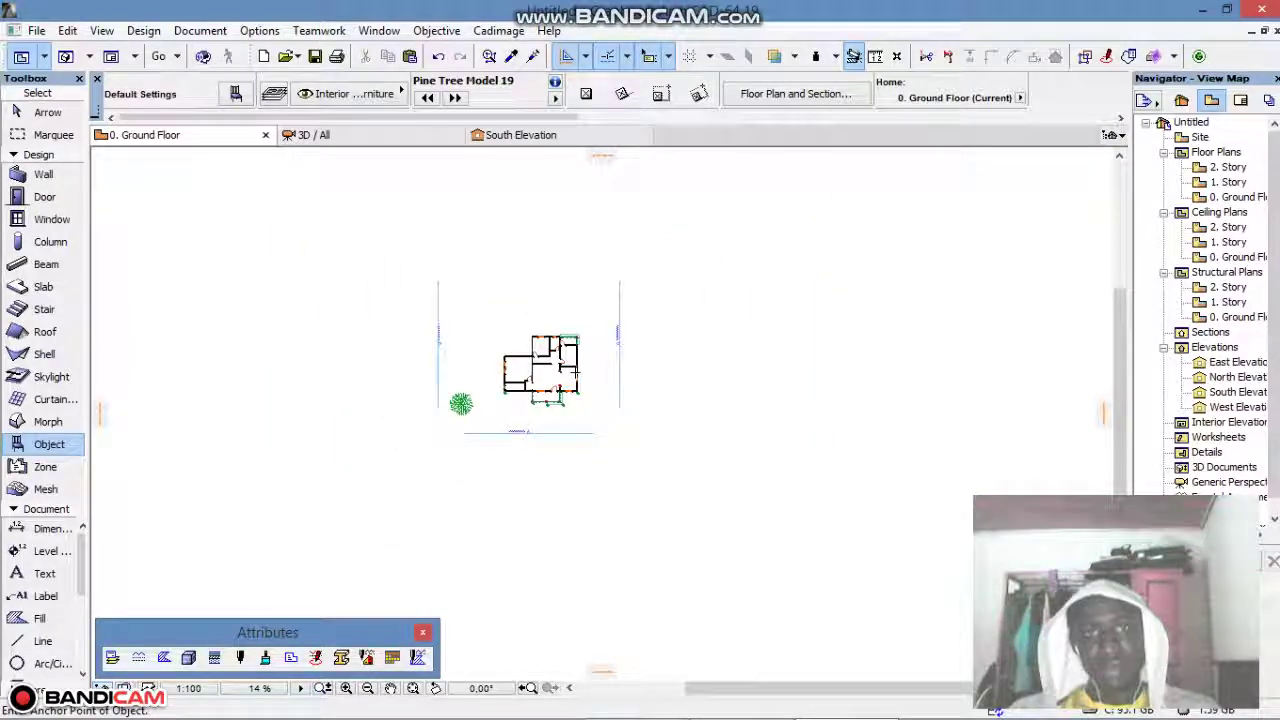
{"action": "scroll", "coordinate": [577, 380], "scroll_direction": "up", "scroll_amount": 4}
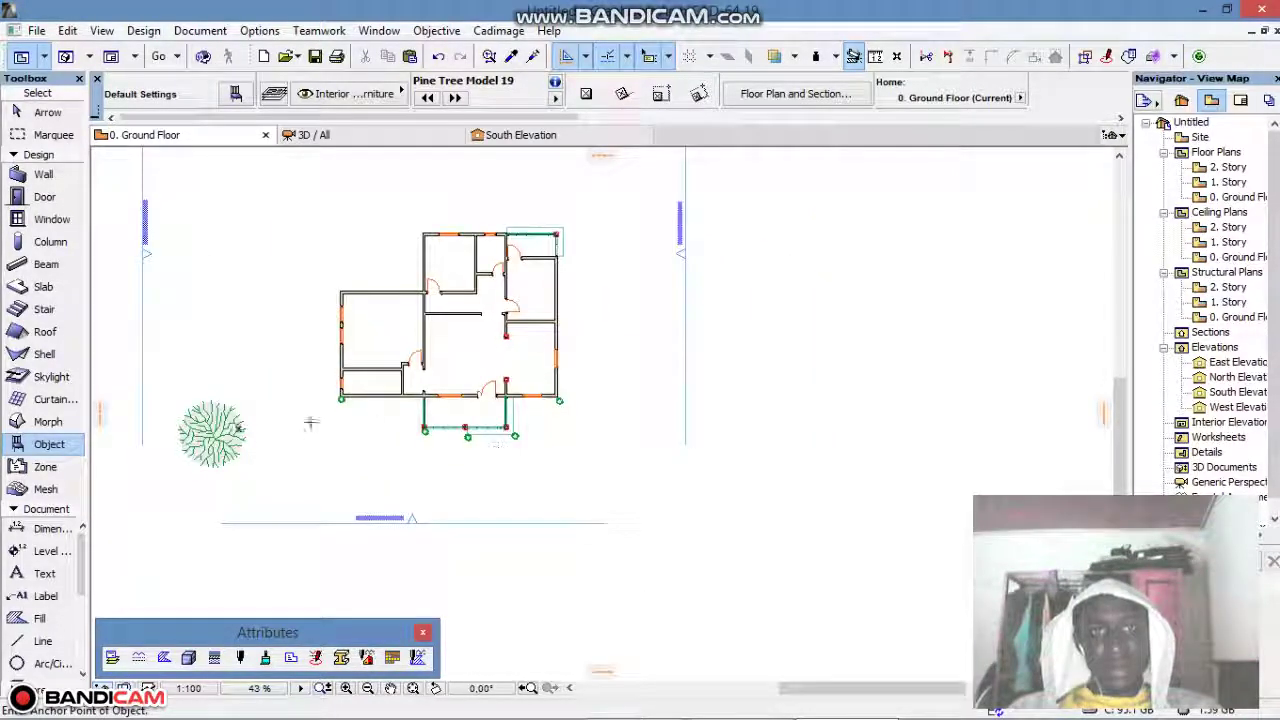
{"action": "middle_click_drag", "start_coordinate": [437, 351], "coordinate": [503, 404]}
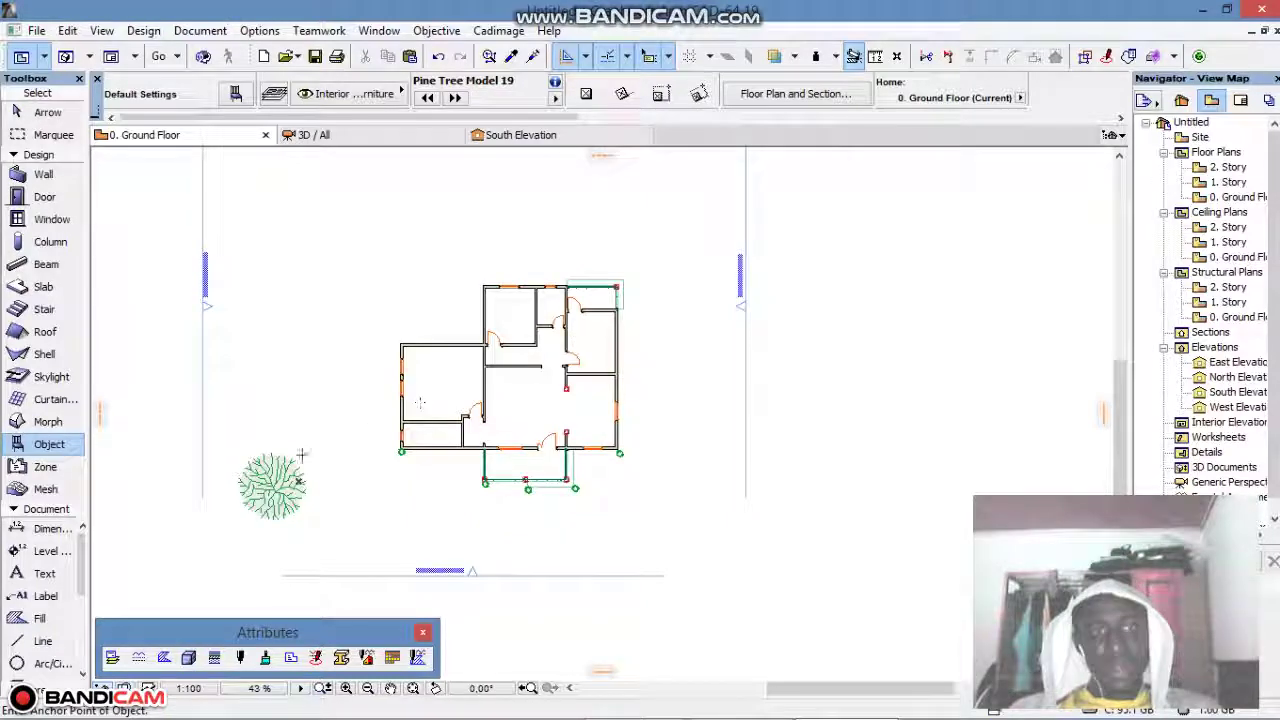
Move the pine tree from the southwest of the house to the open ground beyond its northeast corner.
{"action": "left_click", "coordinate": [277, 490]}
{"action": "left_click", "coordinate": [277, 485]}
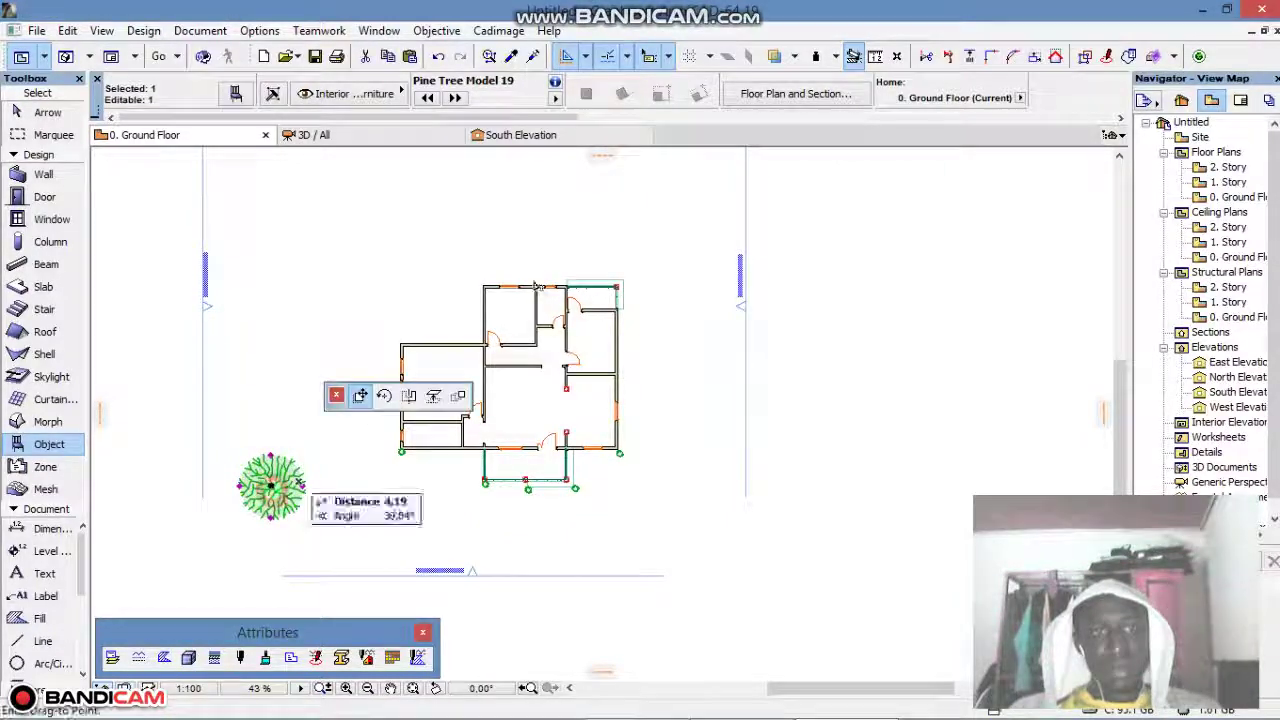
{"action": "middle_click_drag", "start_coordinate": [593, 228], "coordinate": [552, 362]}
{"action": "left_click", "coordinate": [633, 303]}
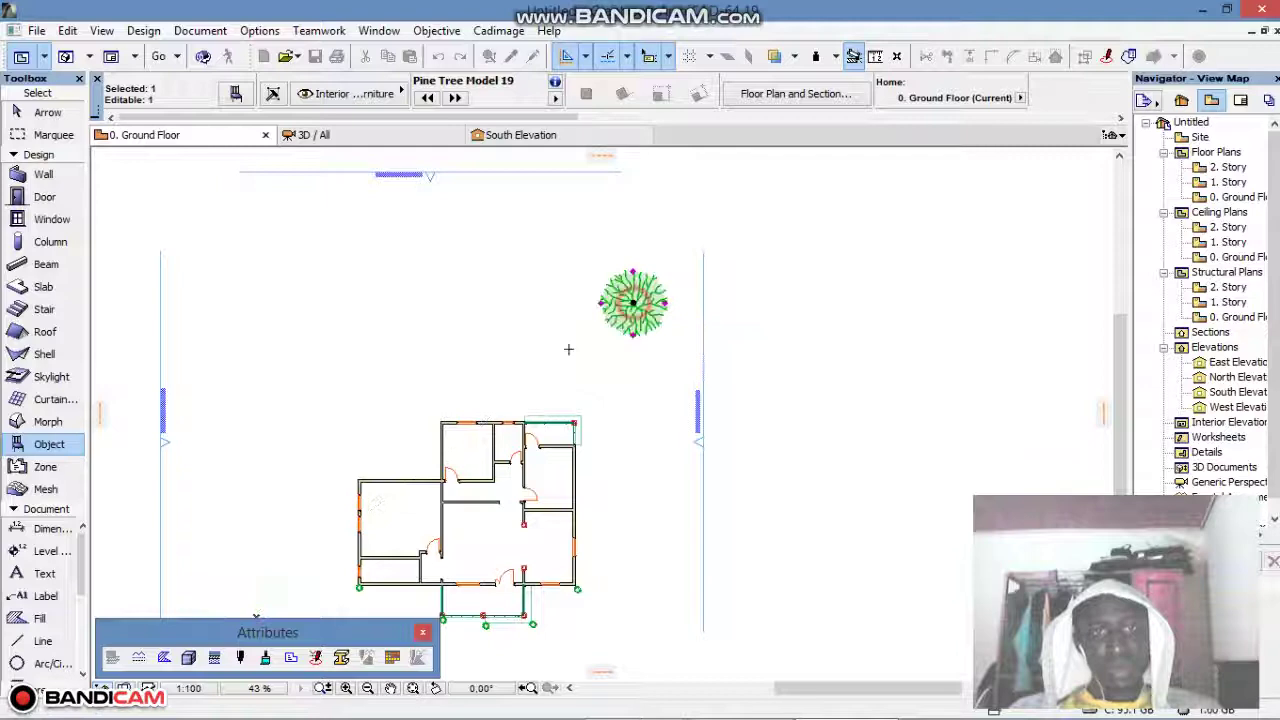
{"action": "scroll", "coordinate": [628, 414], "scroll_direction": "down", "scroll_amount": 3}
{"action": "key", "text": "Escape"}
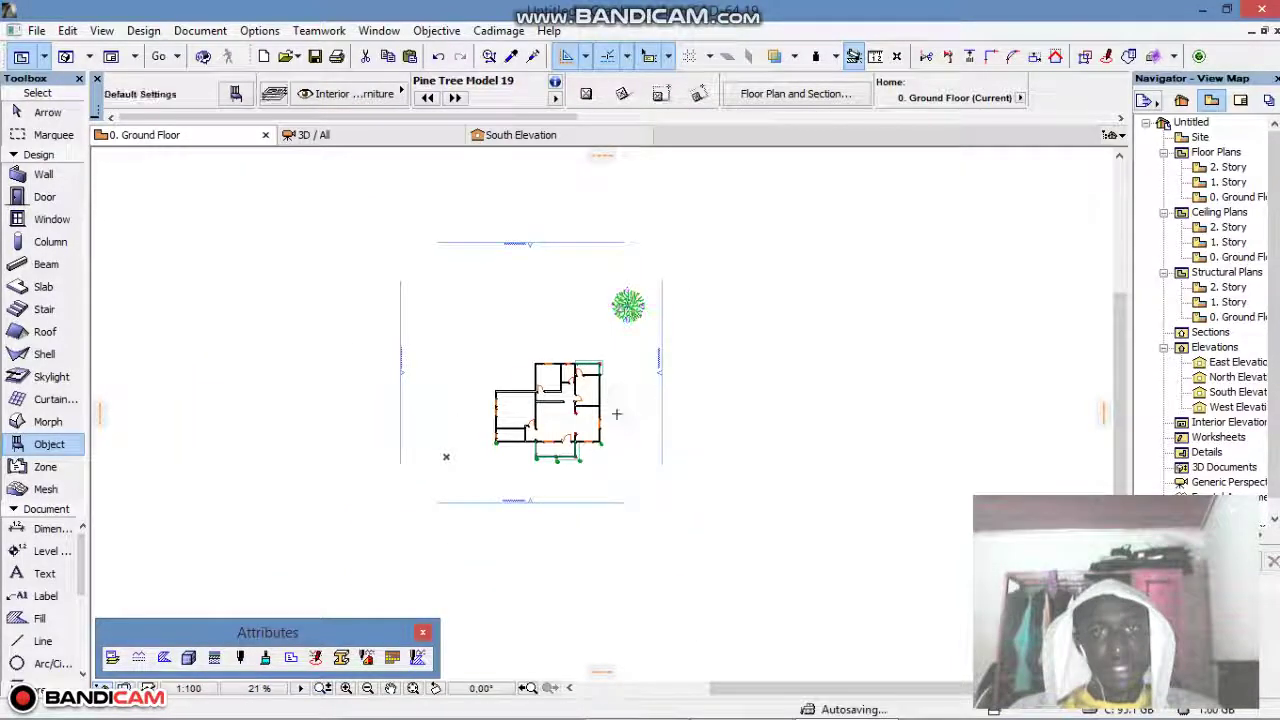
Start a polygonal roof outline at the house's northwest corner and trace the north side and east wall to the southeast corner.
{"action": "scroll", "coordinate": [618, 405], "scroll_direction": "up", "scroll_amount": 3}
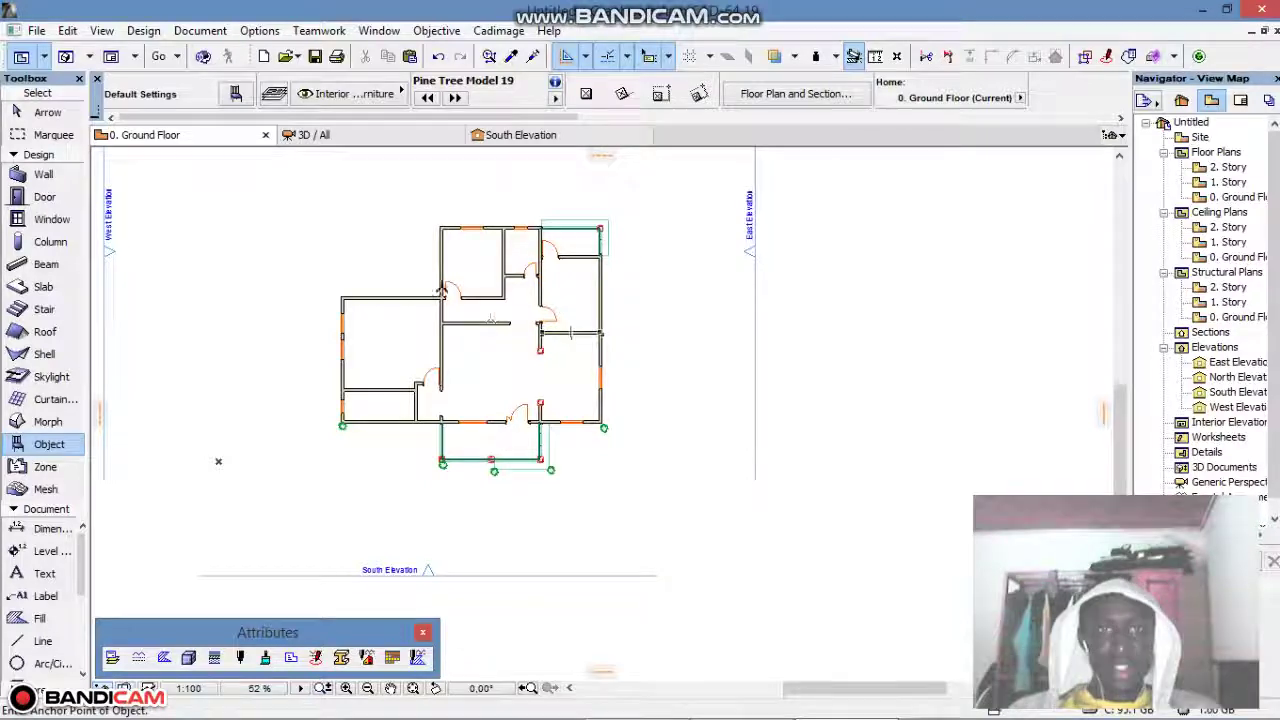
{"action": "left_click", "coordinate": [45, 331]}
{"action": "scroll", "coordinate": [443, 216], "scroll_direction": "up", "scroll_amount": 5}
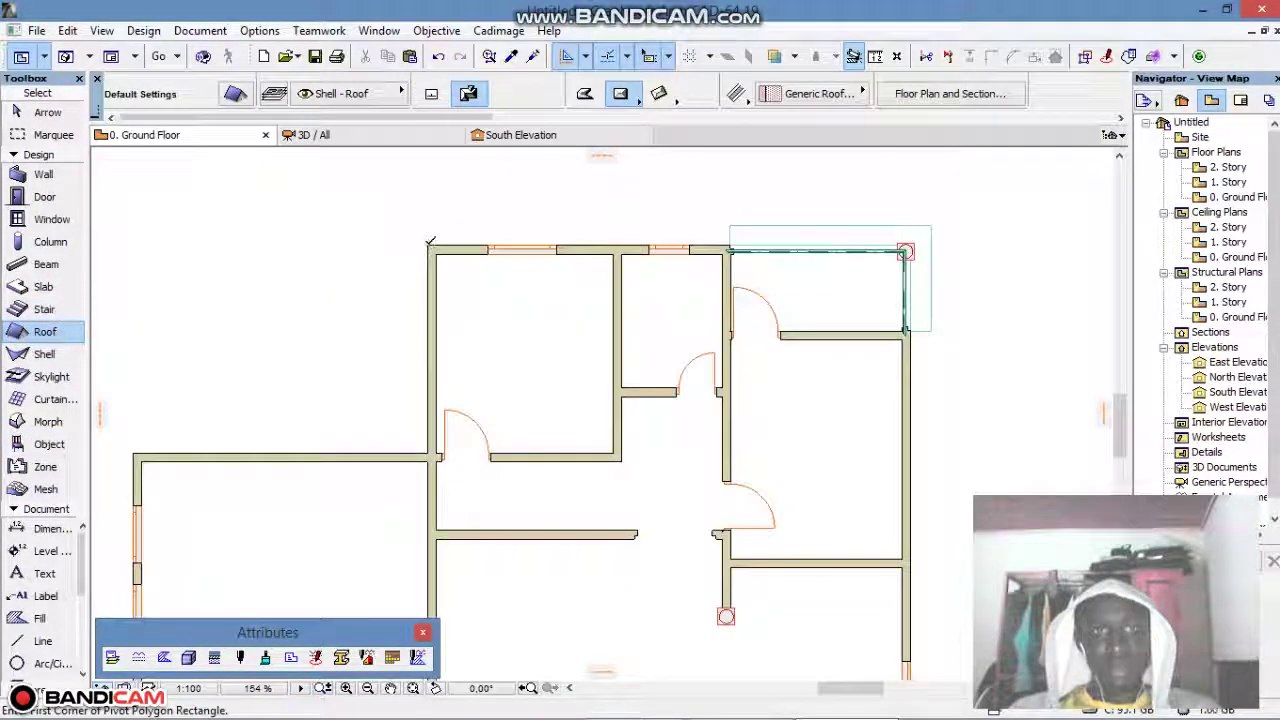
{"action": "left_click", "coordinate": [429, 244]}
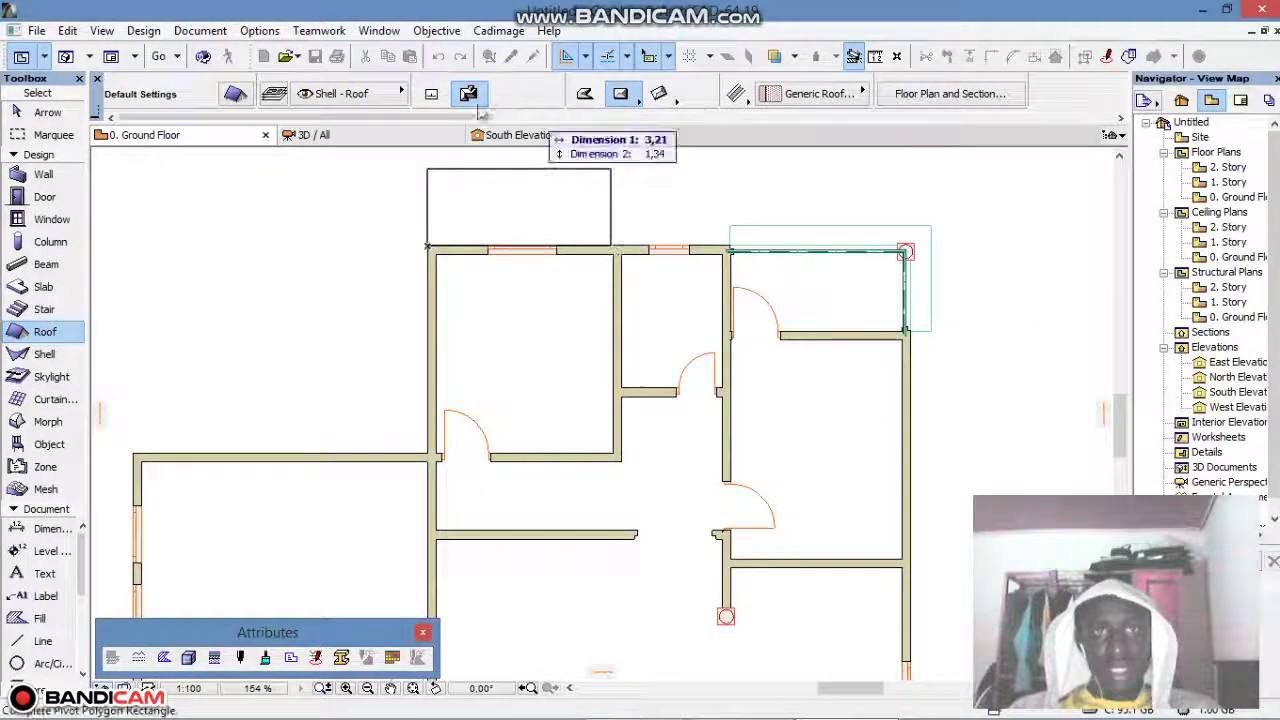
{"action": "left_click", "coordinate": [905, 252]}
{"action": "scroll", "coordinate": [893, 254], "scroll_direction": "up", "scroll_amount": 5}
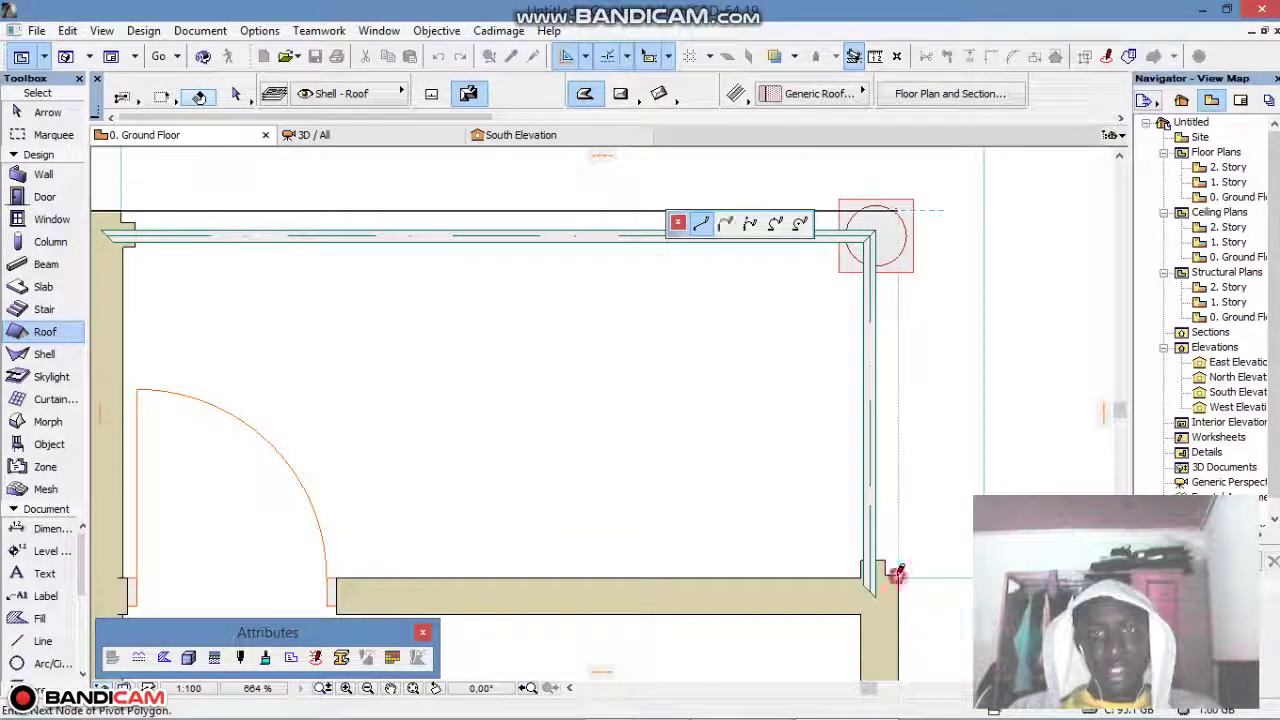
{"action": "scroll", "coordinate": [926, 274], "scroll_direction": "down", "scroll_amount": 8}
{"action": "scroll", "coordinate": [943, 171], "scroll_direction": "up", "scroll_amount": 6}
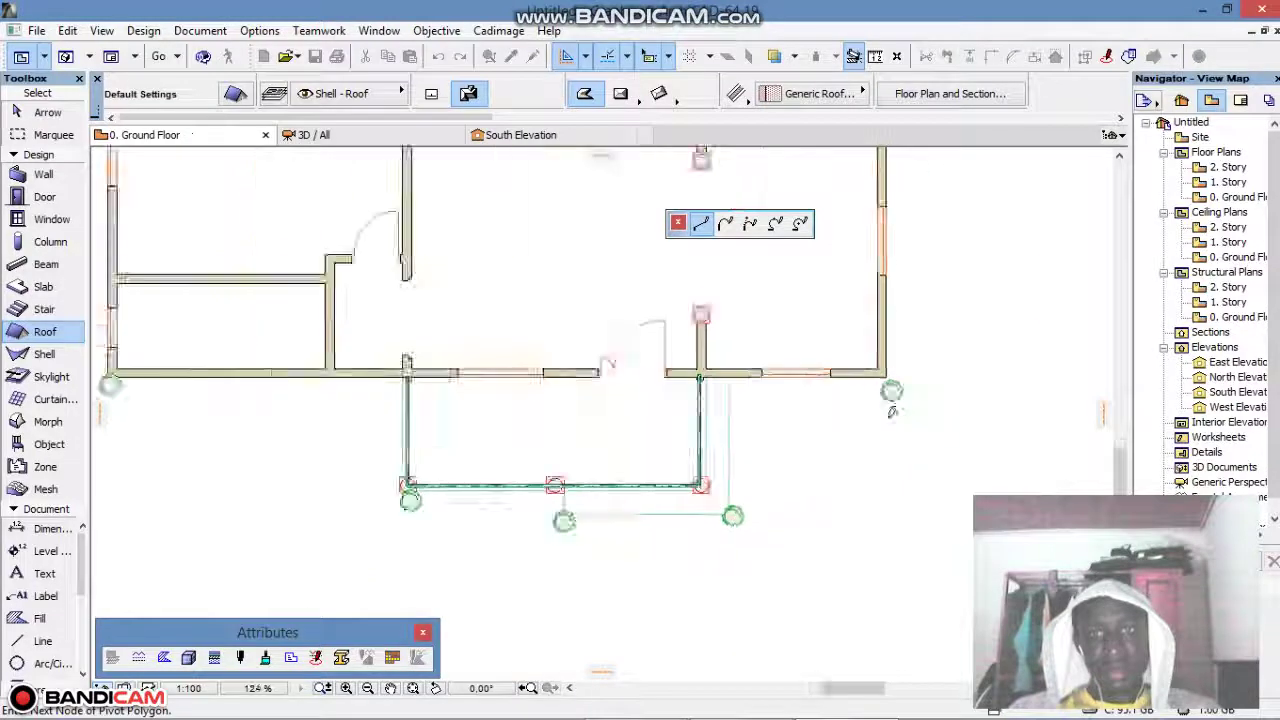
{"action": "scroll", "coordinate": [912, 412], "scroll_direction": "up", "scroll_amount": 3}
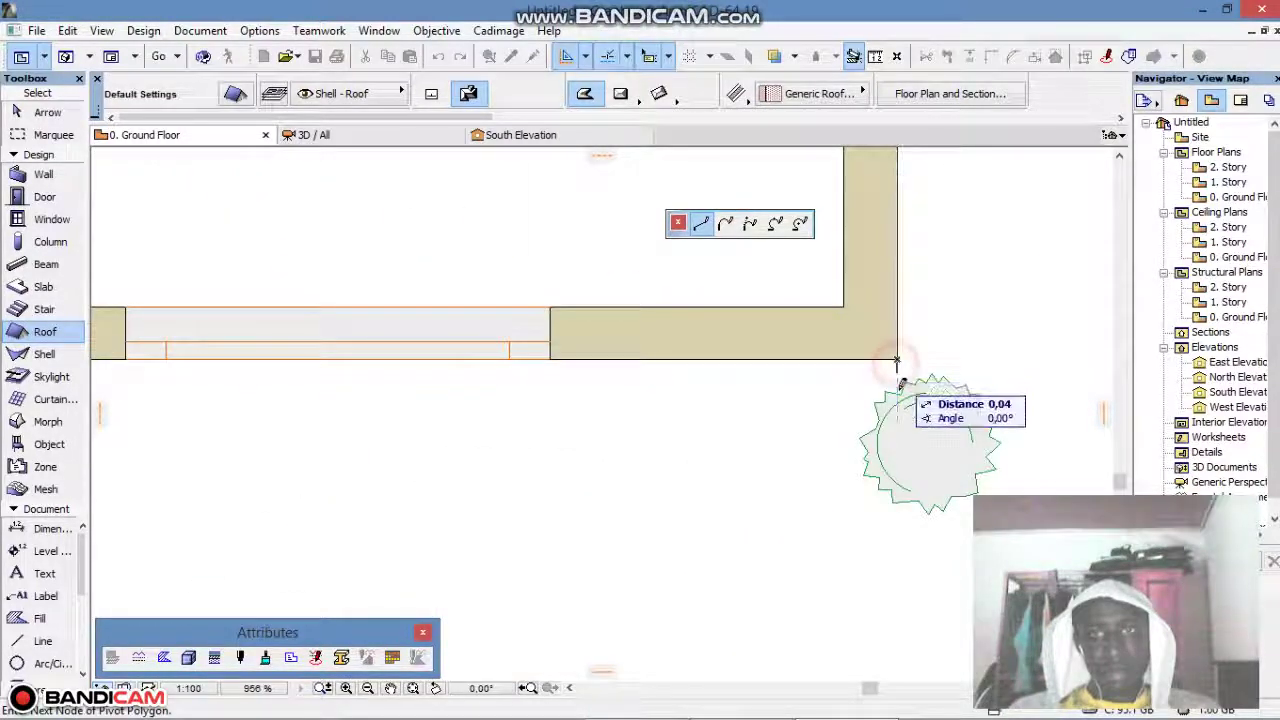
Continue the roof outline along the south wall to the porch, down its east side and across its front to the southwest corner.
{"action": "scroll", "coordinate": [839, 411], "scroll_direction": "down", "scroll_amount": 5}
{"action": "scroll", "coordinate": [630, 370], "scroll_direction": "up", "scroll_amount": 10}
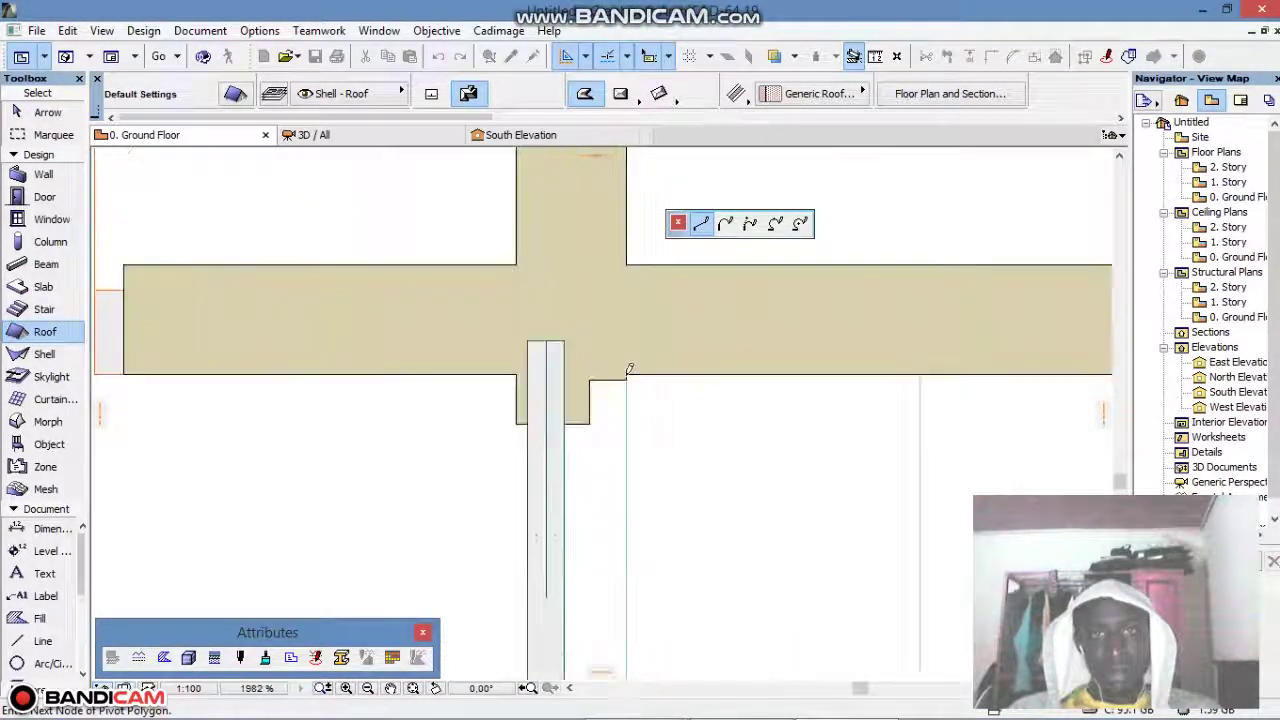
{"action": "scroll", "coordinate": [630, 370], "scroll_direction": "down", "scroll_amount": 8}
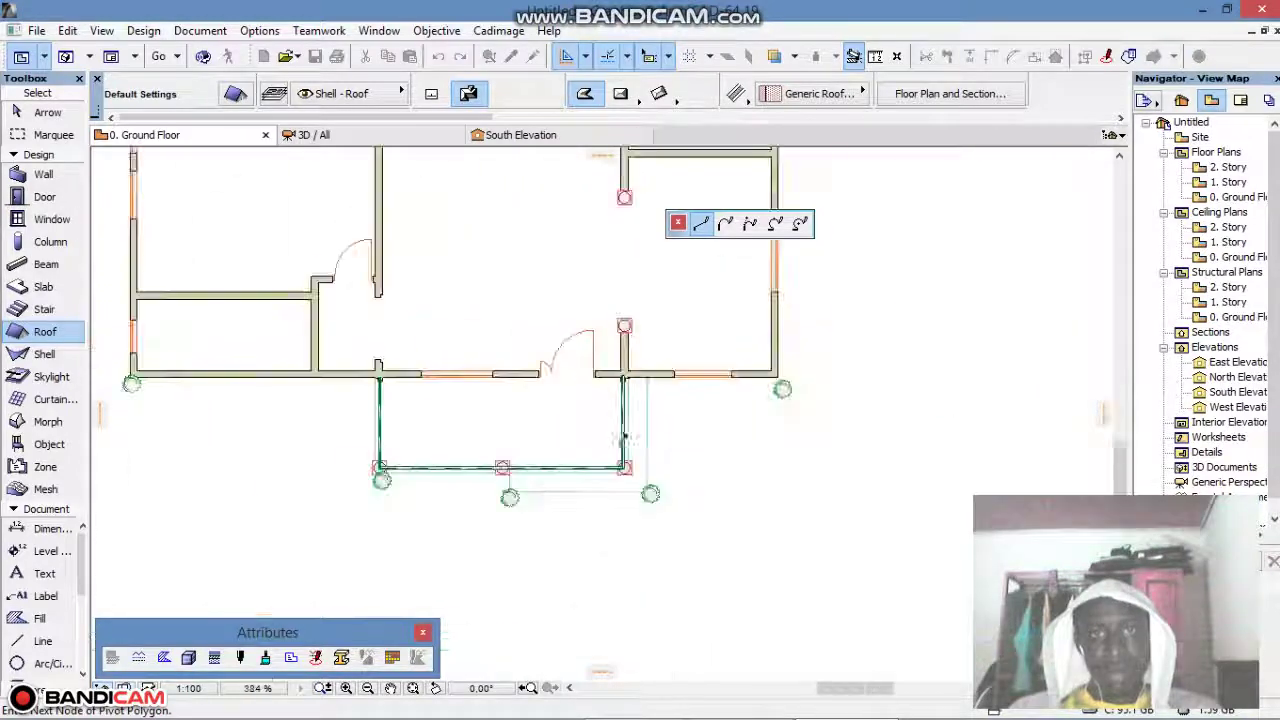
{"action": "scroll", "coordinate": [664, 443], "scroll_direction": "up", "scroll_amount": 3}
{"action": "middle_click_drag", "start_coordinate": [785, 423], "coordinate": [981, 483]}
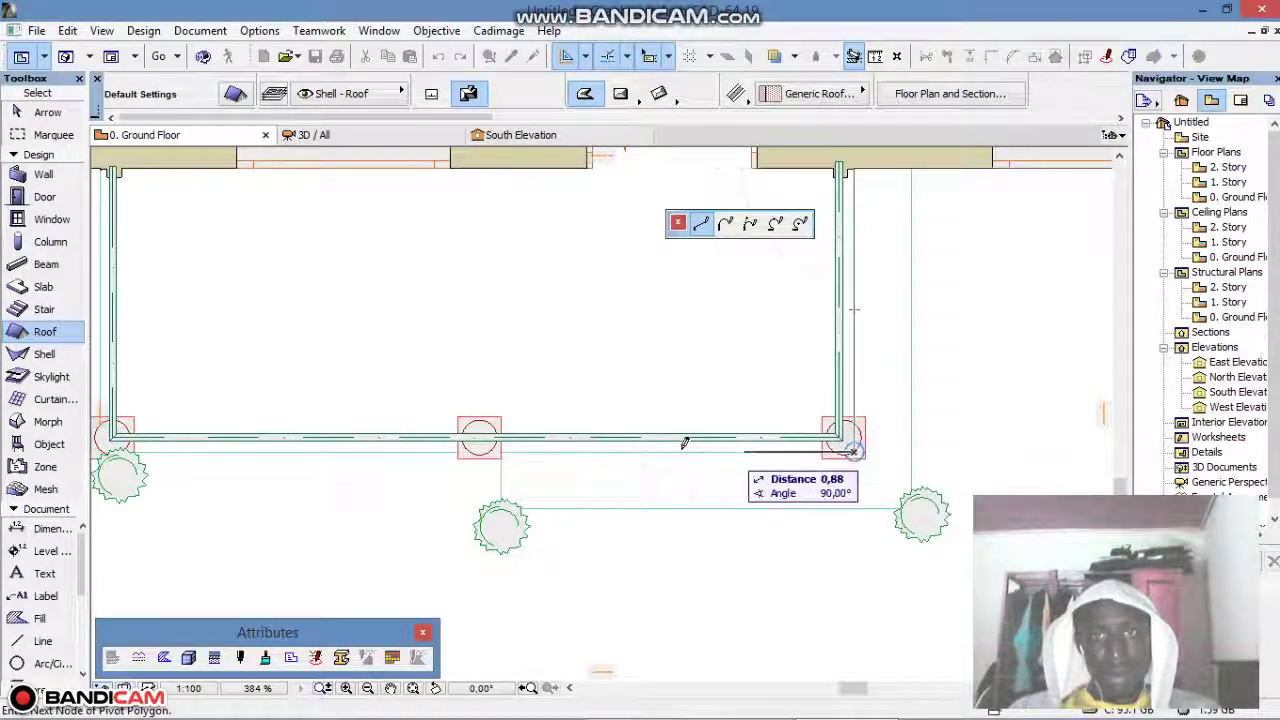
{"action": "scroll", "coordinate": [603, 443], "scroll_direction": "down", "scroll_amount": 3}
{"action": "scroll", "coordinate": [440, 445], "scroll_direction": "up", "scroll_amount": 5}
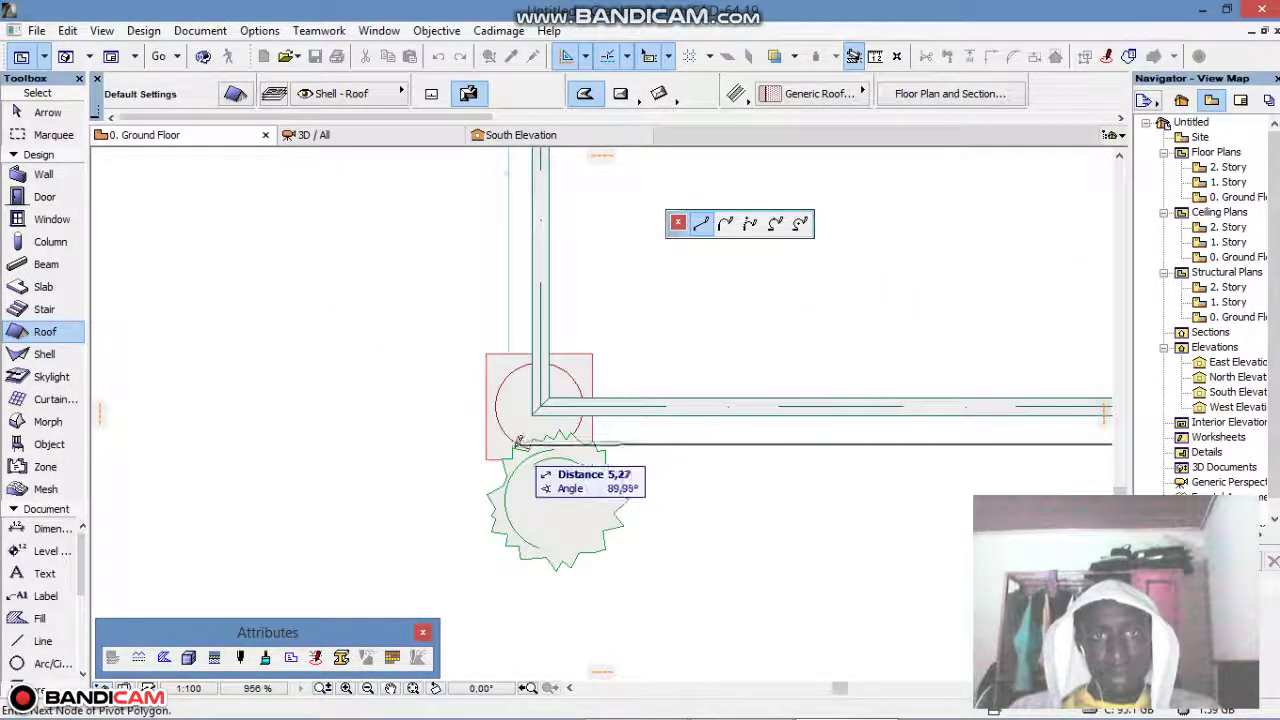
{"action": "left_click", "coordinate": [508, 441]}
Trace the roof outline up the porch's west side and along the south wall to the house's southwest corner.
{"action": "scroll", "coordinate": [522, 500], "scroll_direction": "down", "scroll_amount": 3}
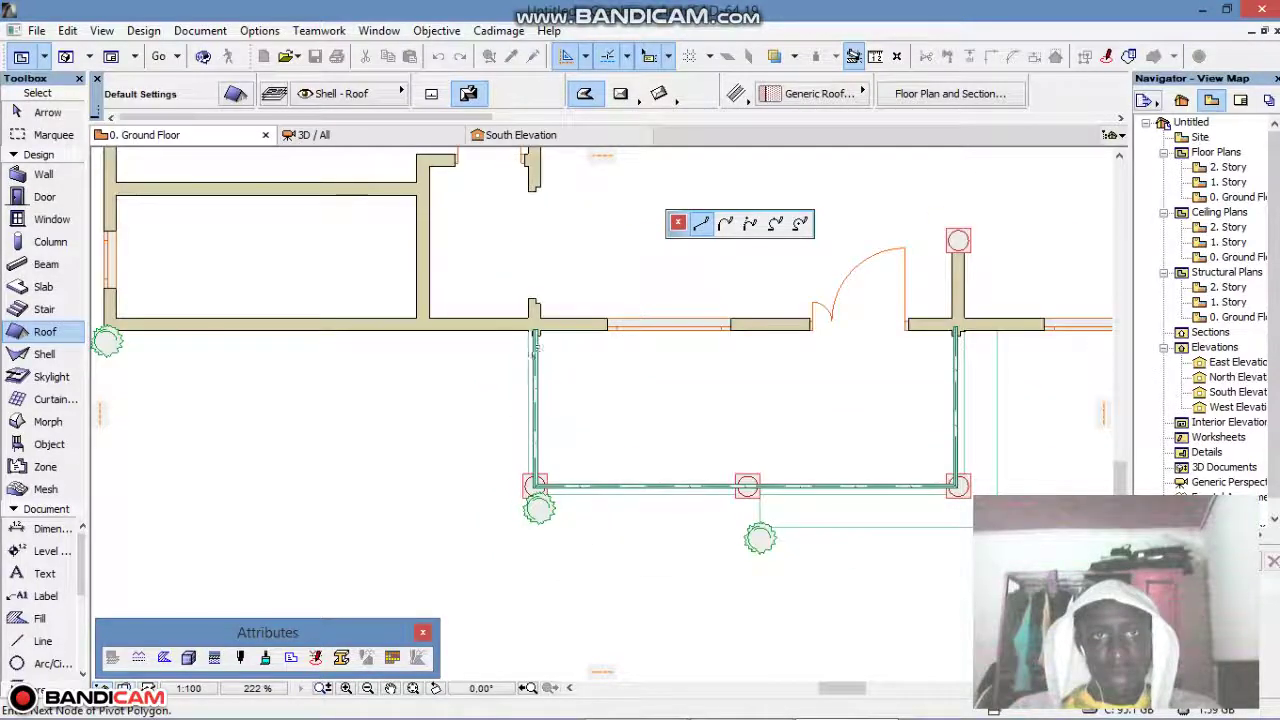
{"action": "scroll", "coordinate": [543, 306], "scroll_direction": "up", "scroll_amount": 8}
{"action": "scroll", "coordinate": [571, 425], "scroll_direction": "up", "scroll_amount": 3}
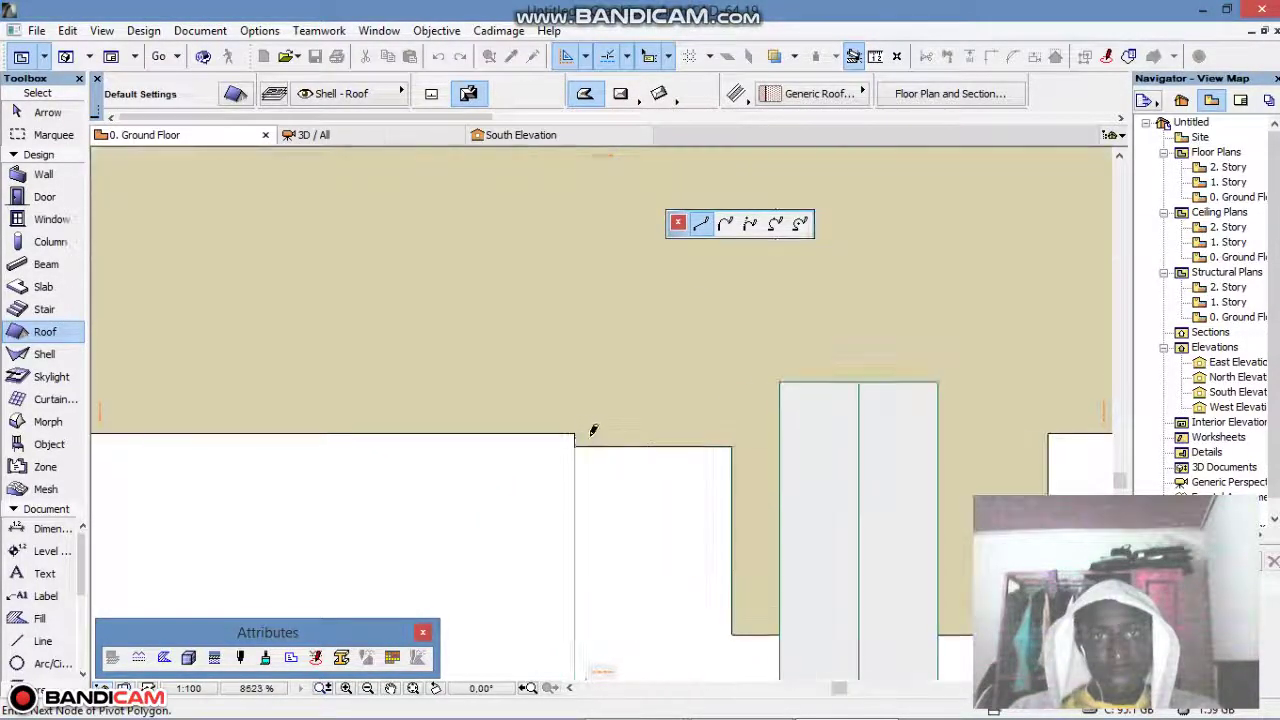
{"action": "scroll", "coordinate": [570, 432], "scroll_direction": "up", "scroll_amount": 3}
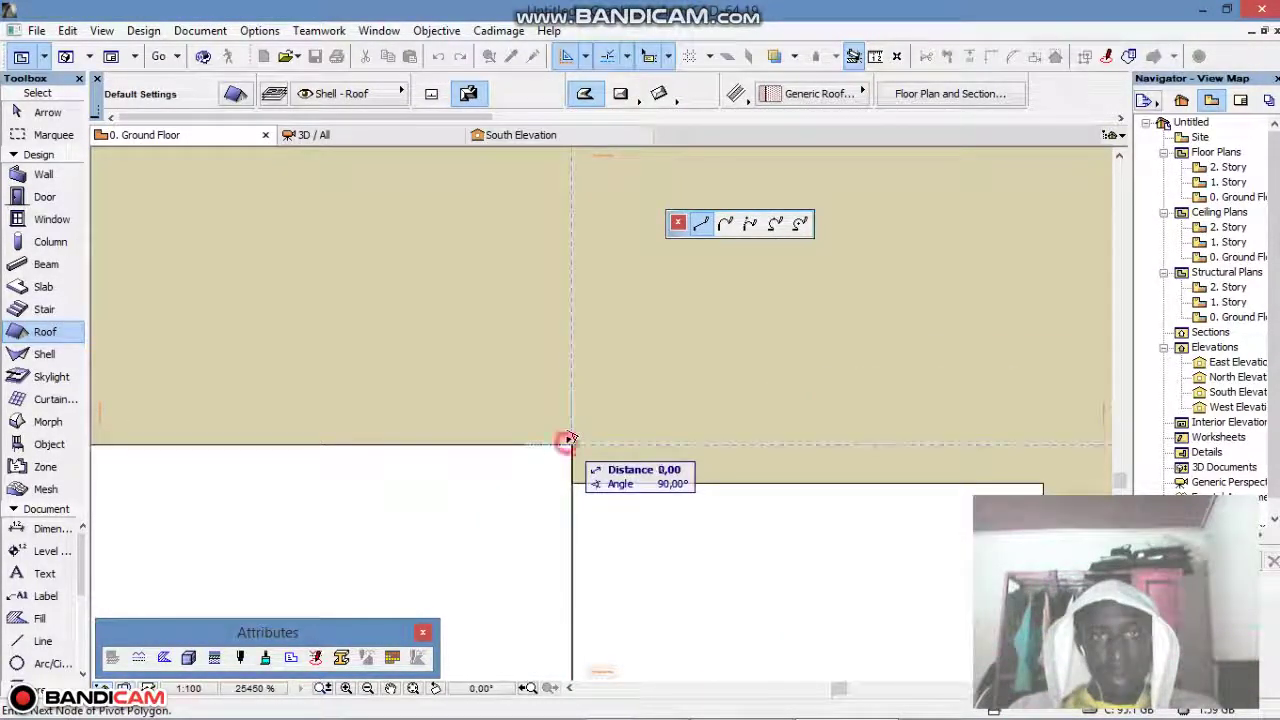
{"action": "scroll", "coordinate": [567, 440], "scroll_direction": "down", "scroll_amount": 7}
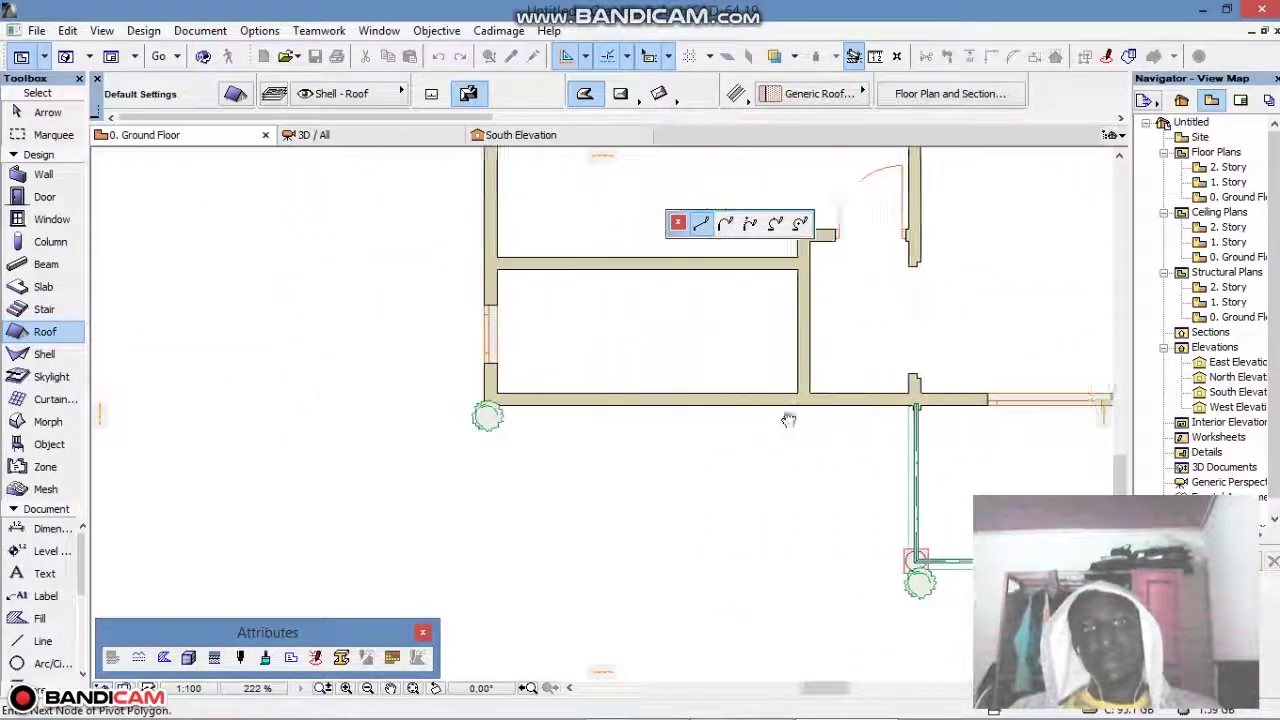
{"action": "scroll", "coordinate": [490, 400], "scroll_direction": "up", "scroll_amount": 3}
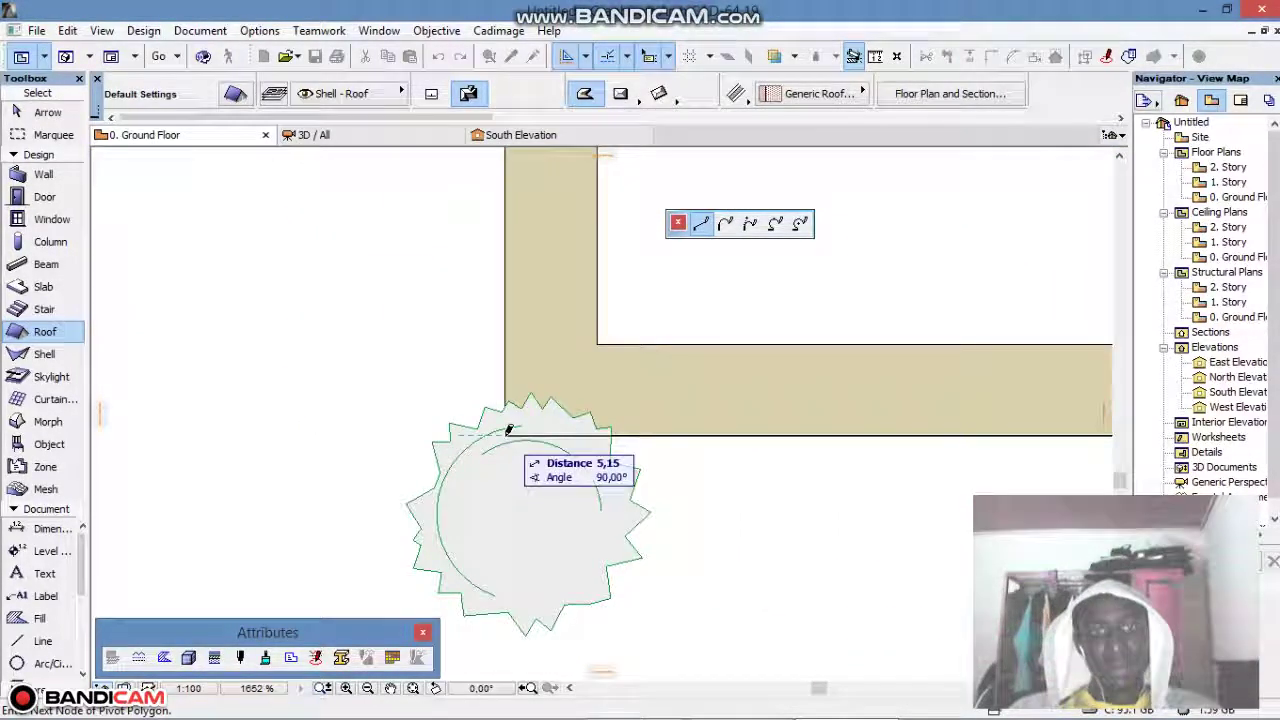
Trace the roof outline around the west wing to its inner corner and close it at the starting northwest corner to generate the hip roof.
{"action": "scroll", "coordinate": [505, 432], "scroll_direction": "down", "scroll_amount": 4}
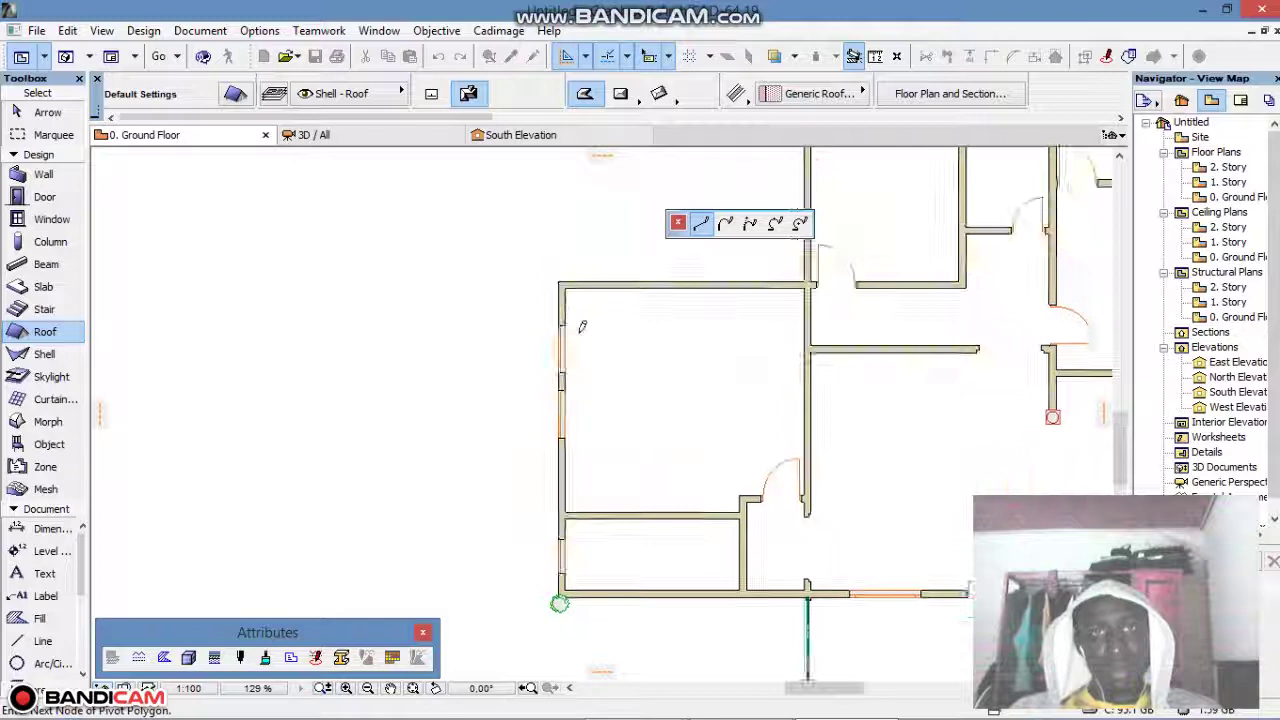
{"action": "scroll", "coordinate": [585, 330], "scroll_direction": "up", "scroll_amount": 3}
{"action": "scroll", "coordinate": [597, 332], "scroll_direction": "down", "scroll_amount": 2}
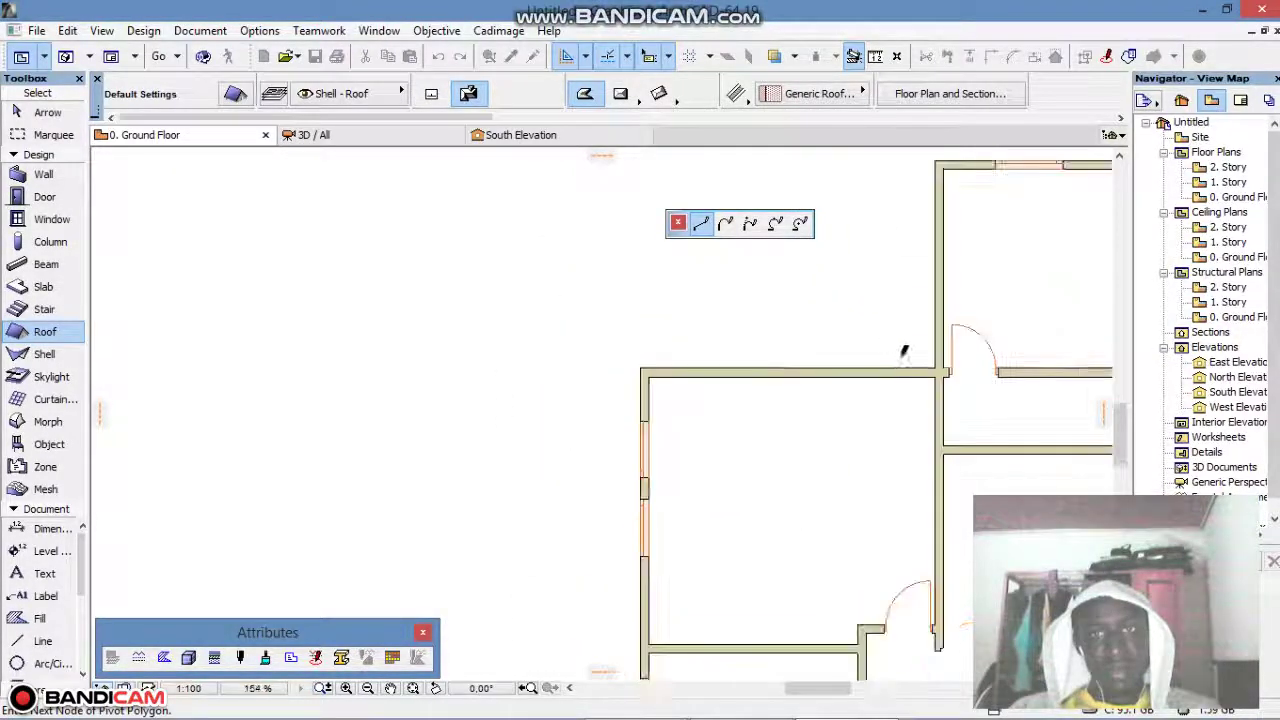
{"action": "scroll", "coordinate": [903, 352], "scroll_direction": "up", "scroll_amount": 3}
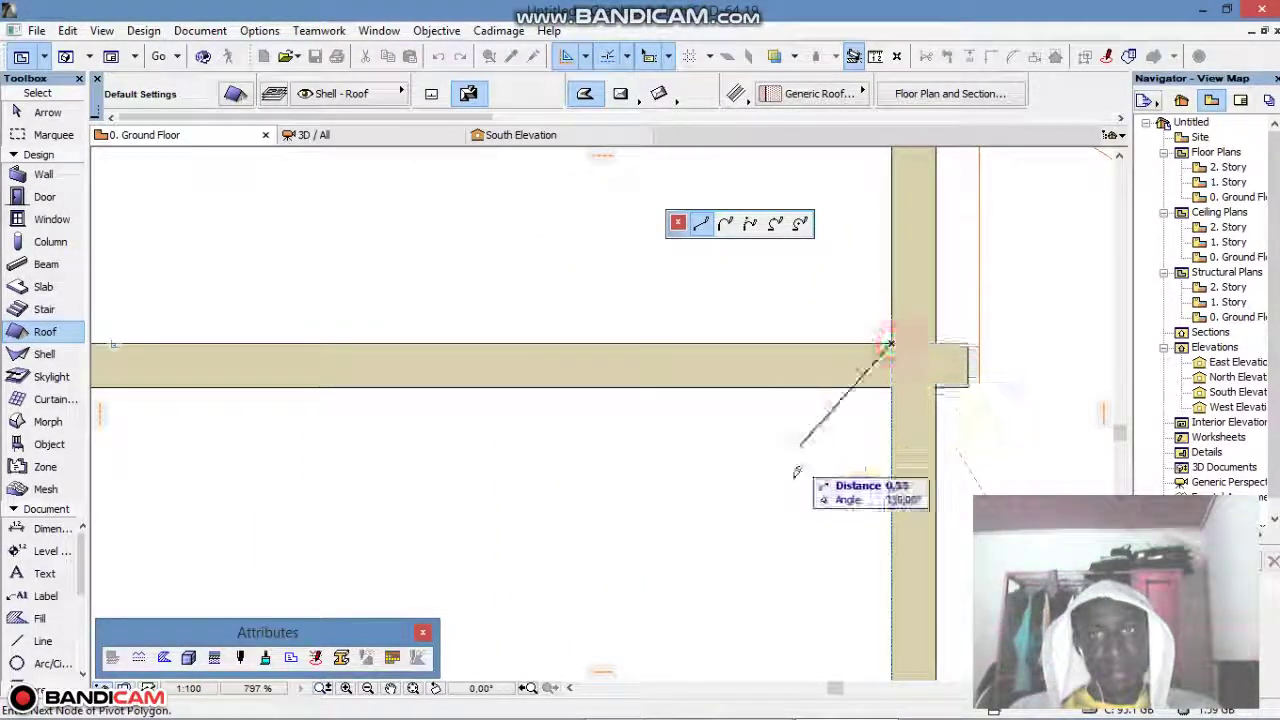
{"action": "scroll", "coordinate": [818, 400], "scroll_direction": "down", "scroll_amount": 4}
{"action": "scroll", "coordinate": [818, 358], "scroll_direction": "up", "scroll_amount": 4}
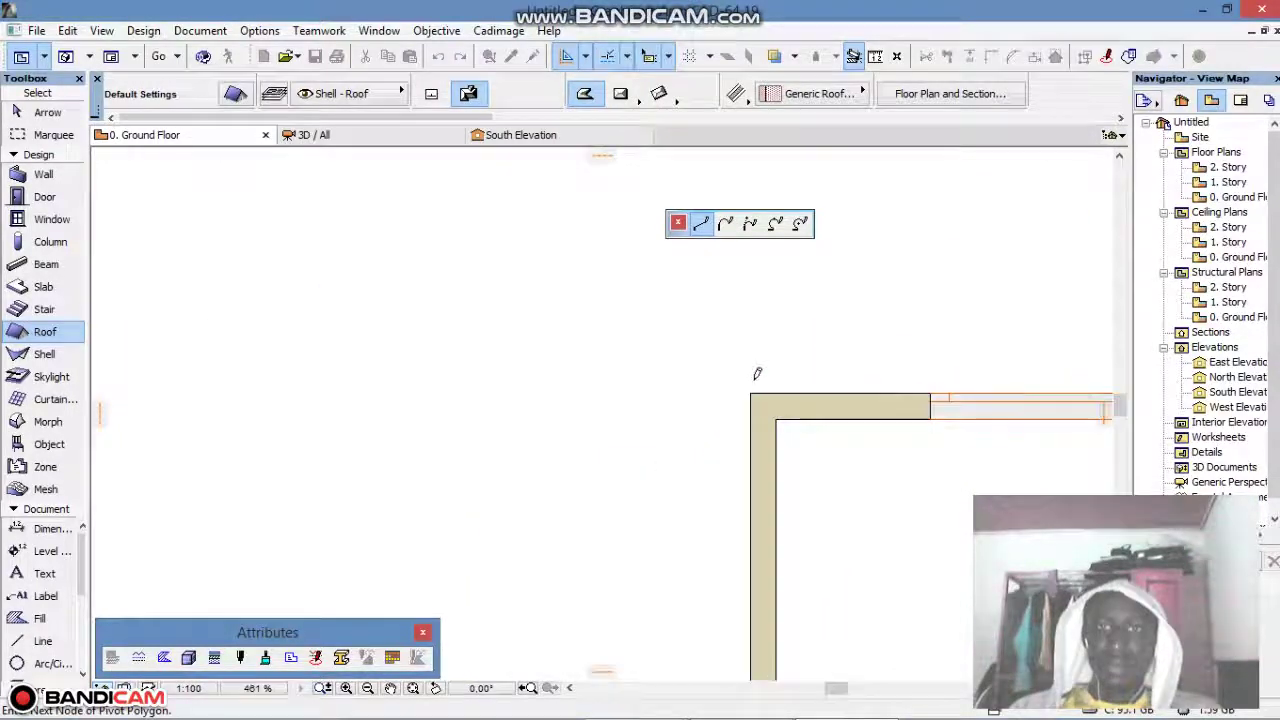
{"action": "left_click", "coordinate": [757, 388]}
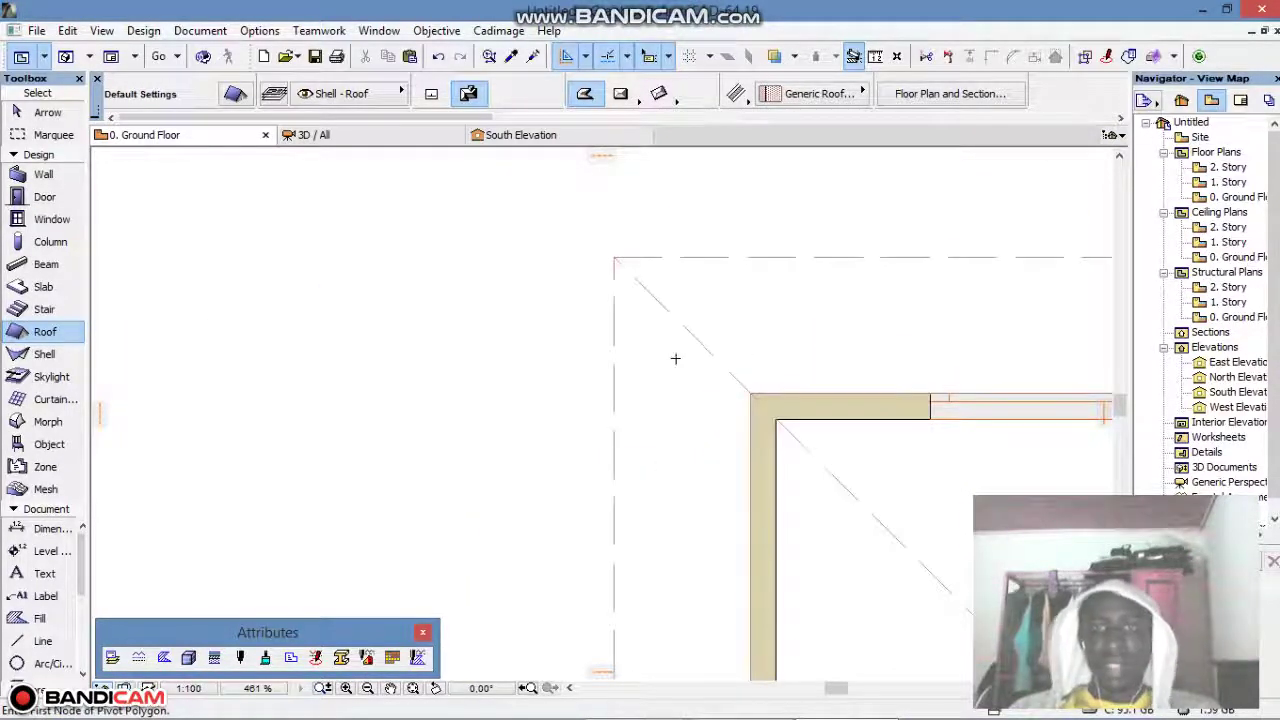
Show the whole house in 3D, select the hip roof and set its pitch to 38°.
{"action": "scroll", "coordinate": [724, 365], "scroll_direction": "down", "scroll_amount": 4}
{"action": "middle_click_drag", "start_coordinate": [796, 392], "coordinate": [704, 321]}
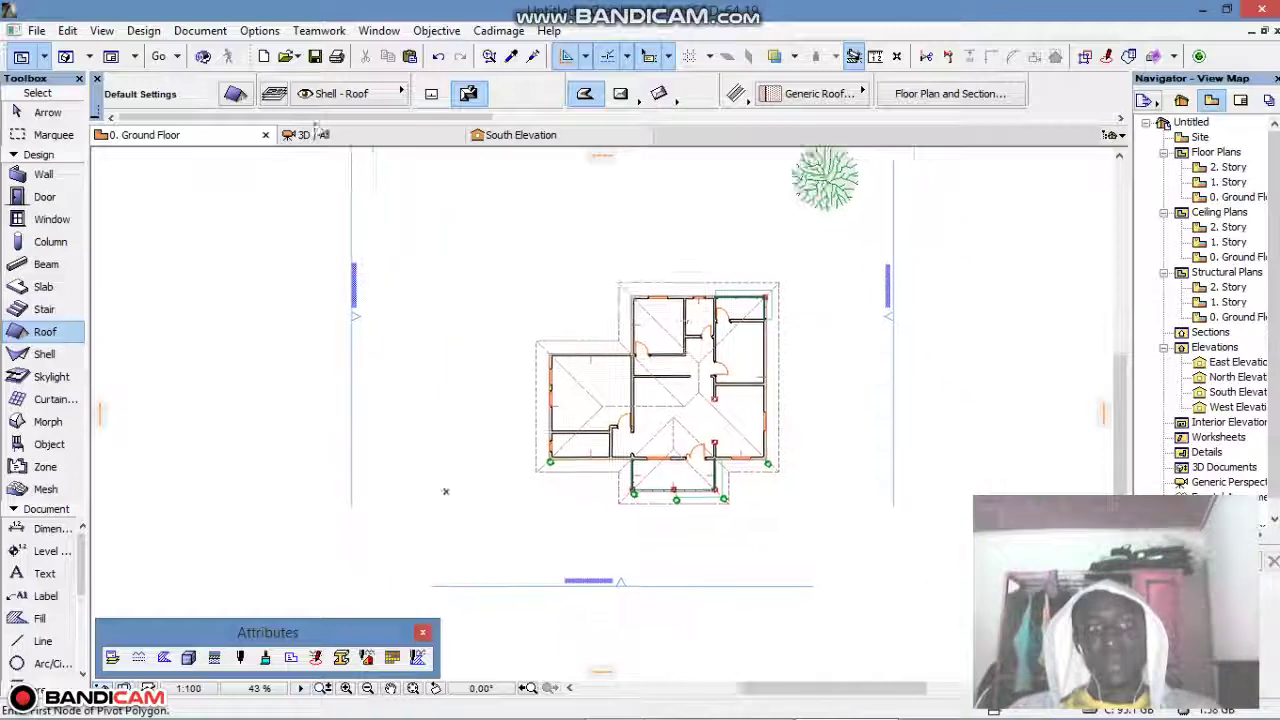
{"action": "left_click", "coordinate": [66, 56]}
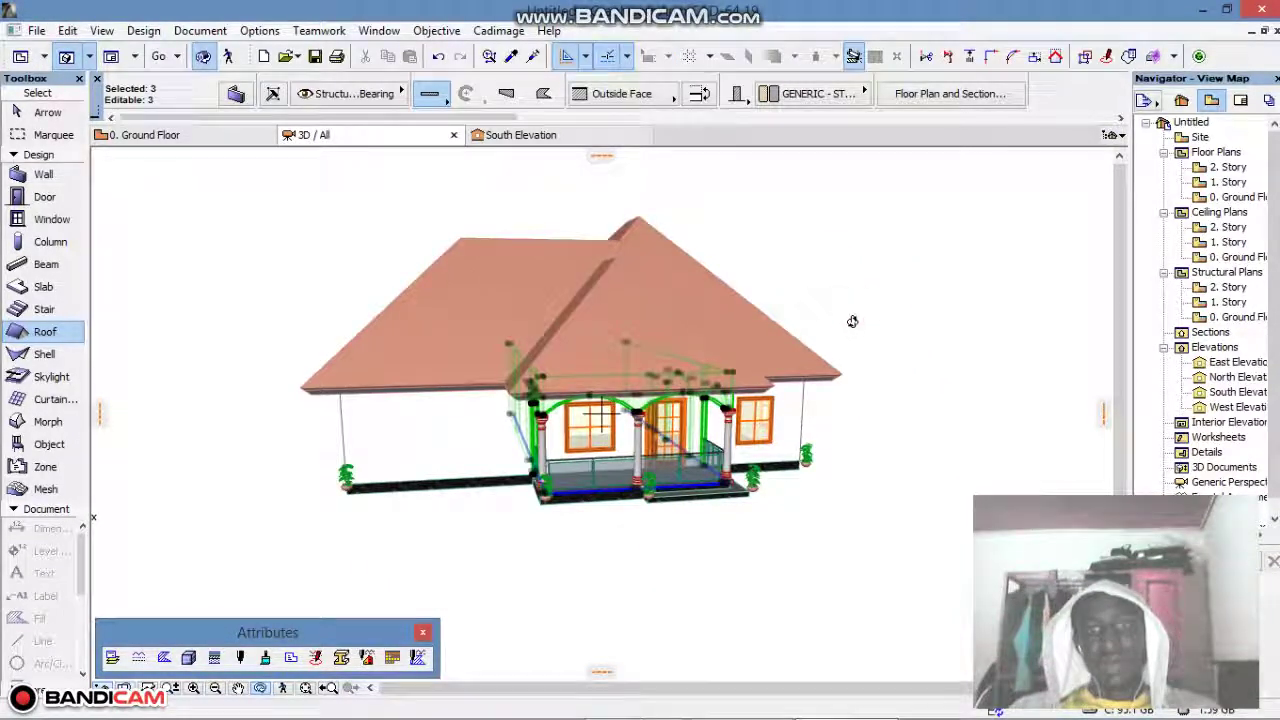
{"action": "mouse_move", "coordinate": [739, 472]}
{"action": "left_mouse_down"}
{"action": "mouse_move", "coordinate": [680, 458]}
{"action": "mouse_move", "coordinate": [672, 443]}
{"action": "mouse_move", "coordinate": [648, 470]}
{"action": "mouse_move", "coordinate": [690, 430]}
{"action": "left_mouse_up"}
{"action": "scroll", "coordinate": [675, 431], "scroll_direction": "up", "scroll_amount": 2}
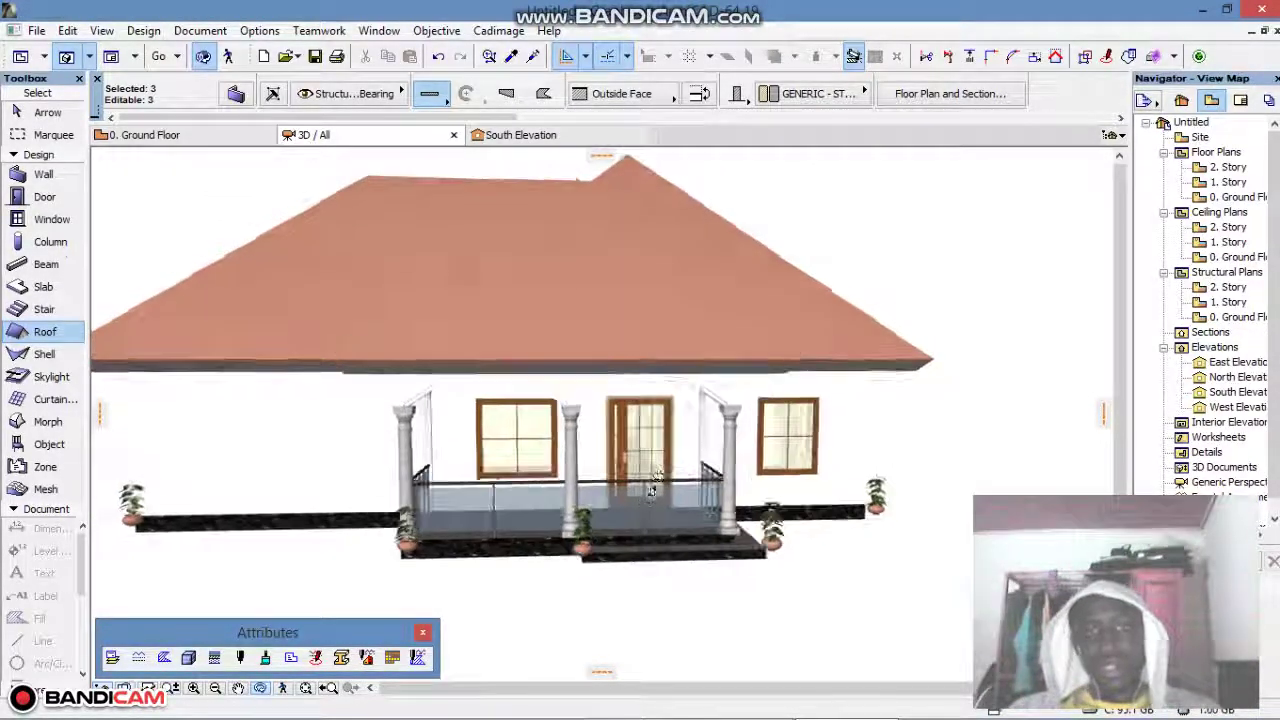
{"action": "scroll", "coordinate": [674, 460], "scroll_direction": "down", "scroll_amount": 2}
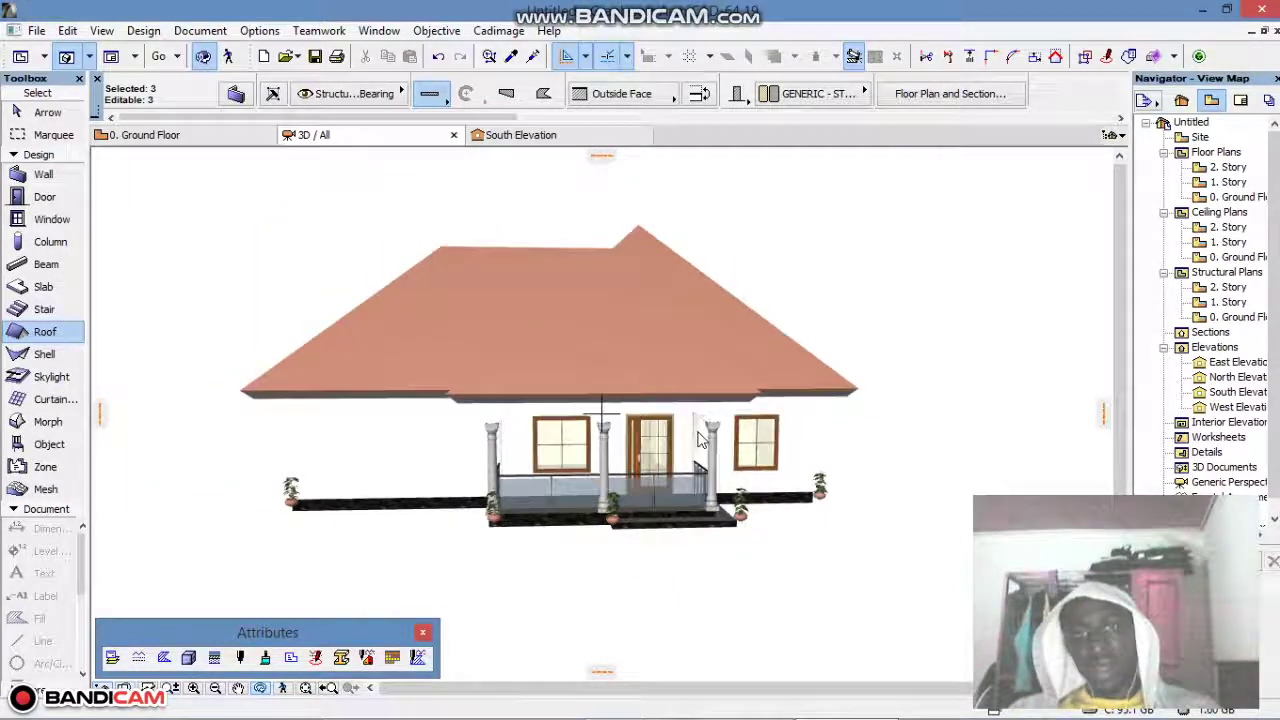
{"action": "key", "text": "Escape"}
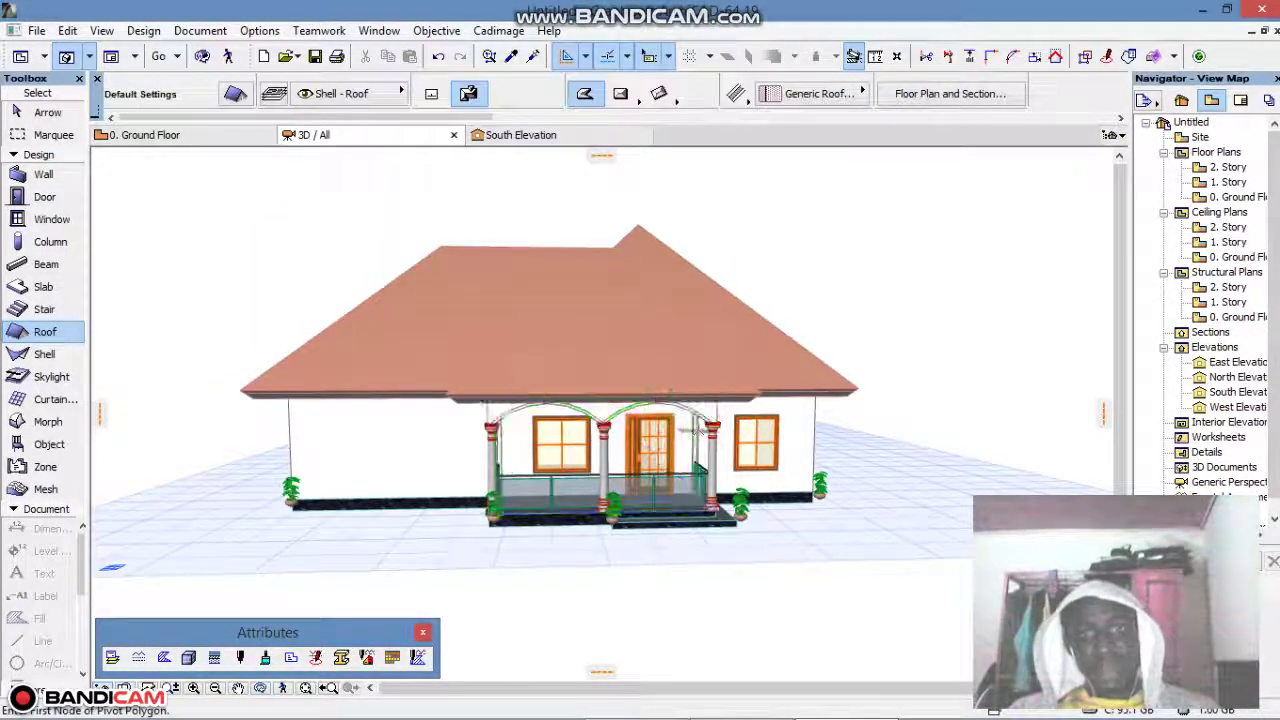
{"action": "left_click", "coordinate": [755, 333]}
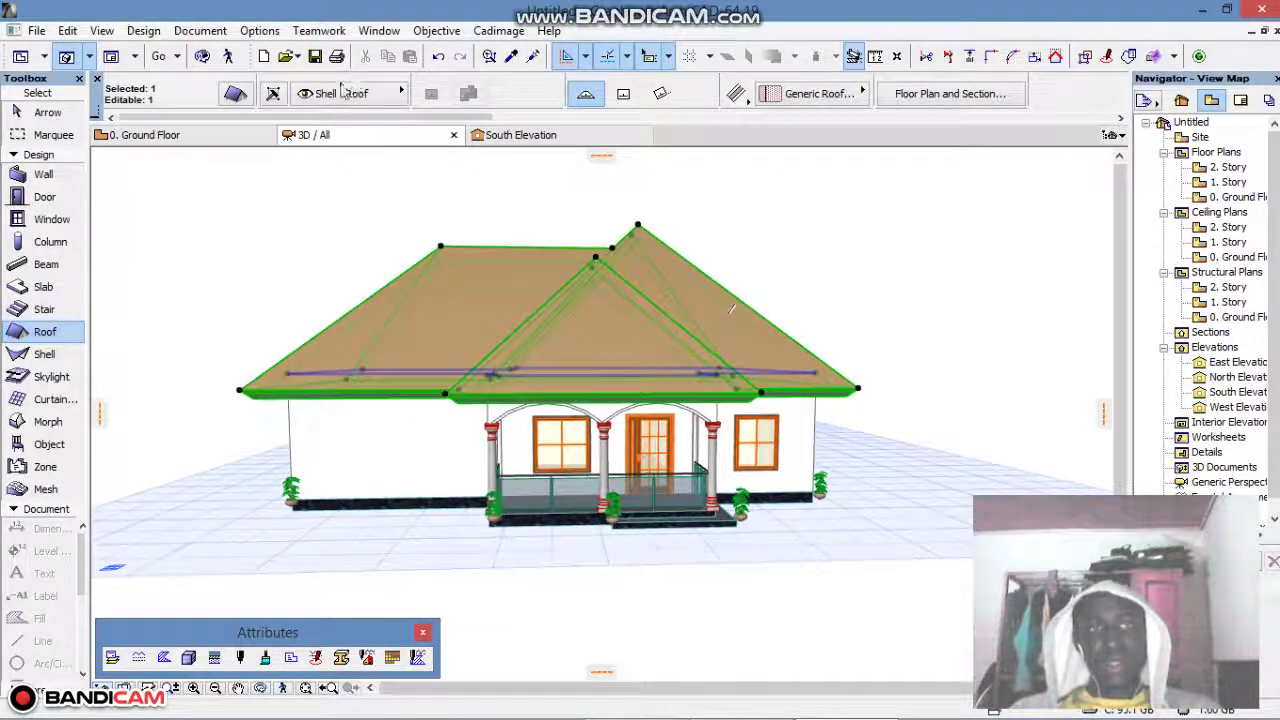
{"action": "scroll", "coordinate": [342, 88], "scroll_direction": "down", "scroll_amount": 2}
{"action": "scroll", "coordinate": [331, 92], "scroll_direction": "down", "scroll_amount": 1}
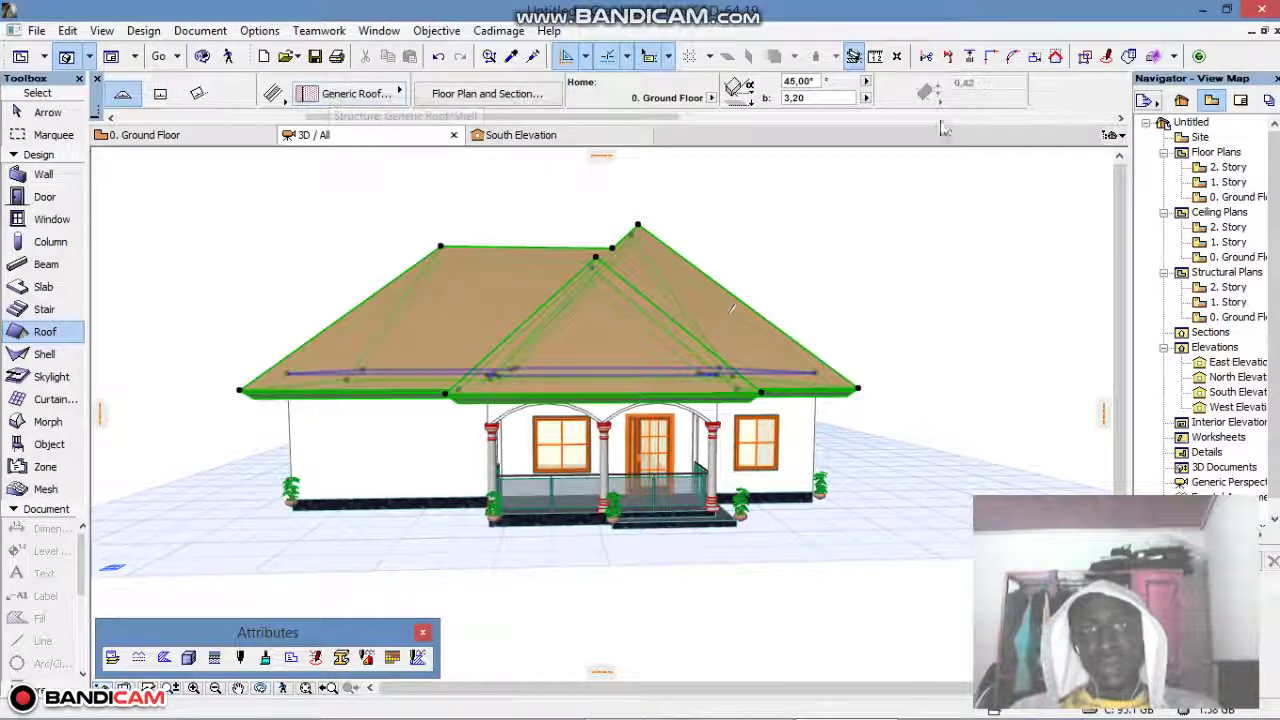
{"action": "left_click", "coordinate": [818, 80]}
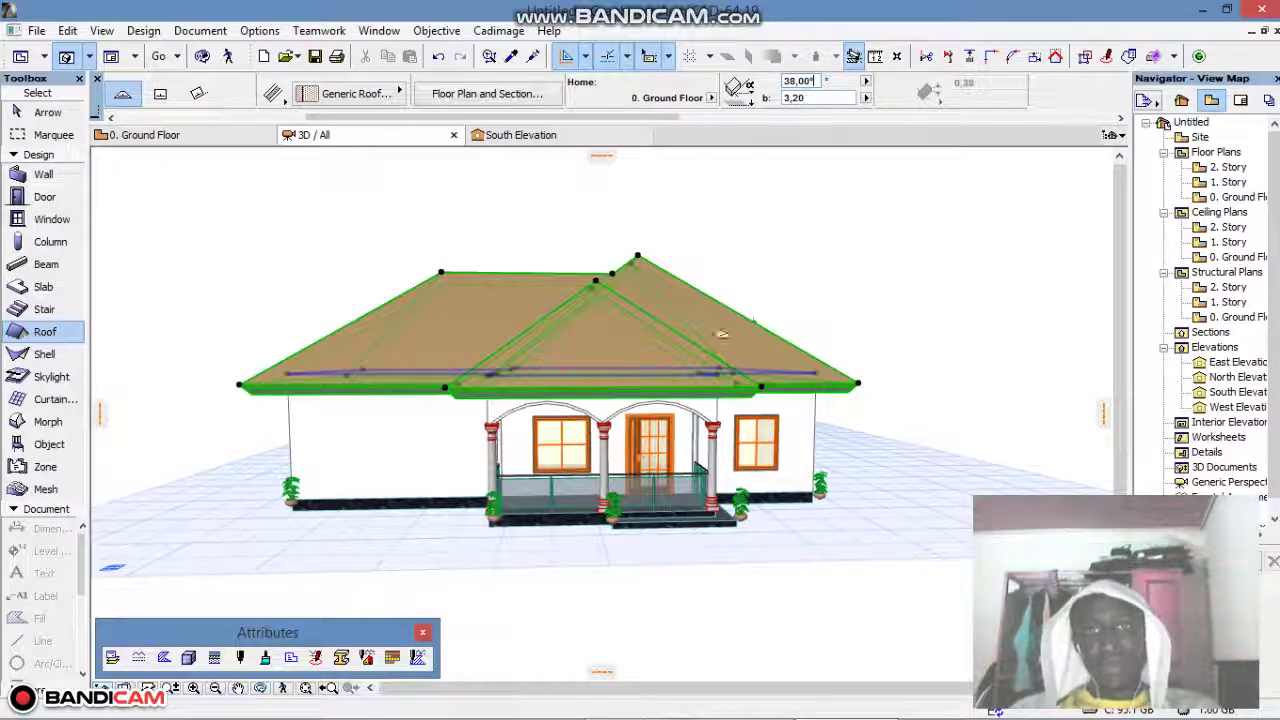
Set the selected roof's pivot line height above the ground floor to 3,30.
{"action": "scroll", "coordinate": [713, 370], "scroll_direction": "up", "scroll_amount": 2}
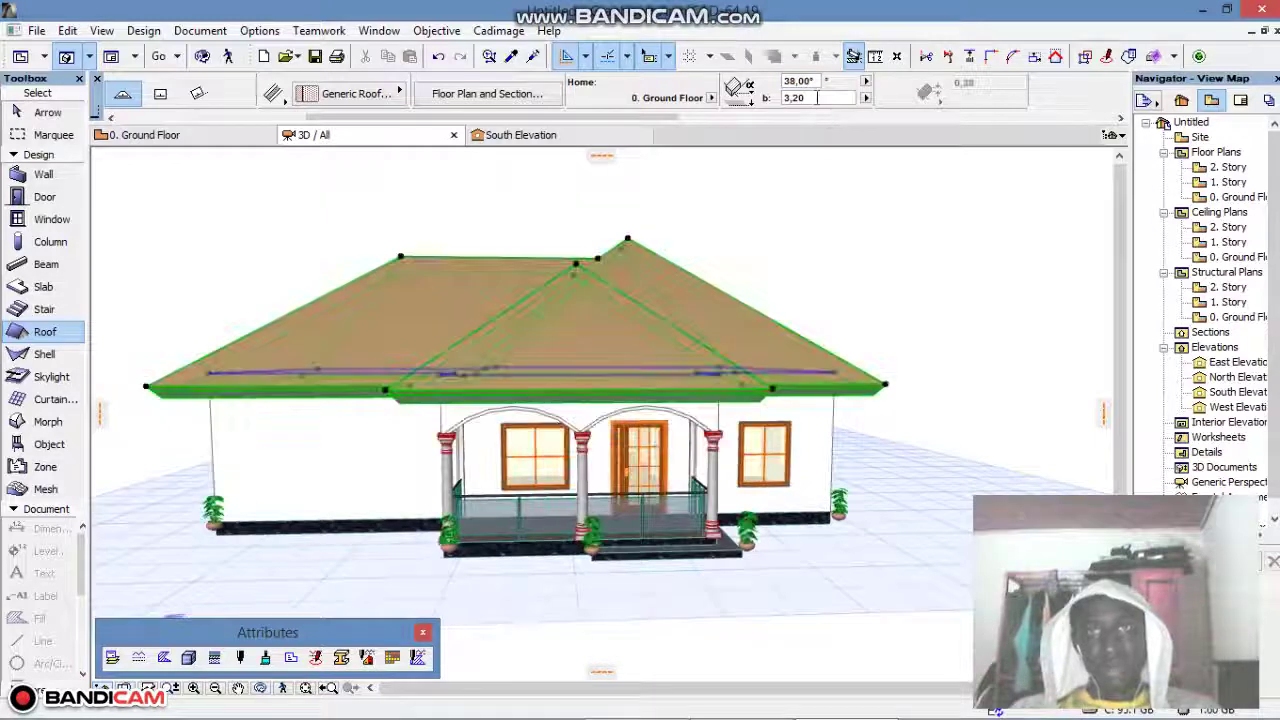
{"action": "left_click", "coordinate": [800, 98]}
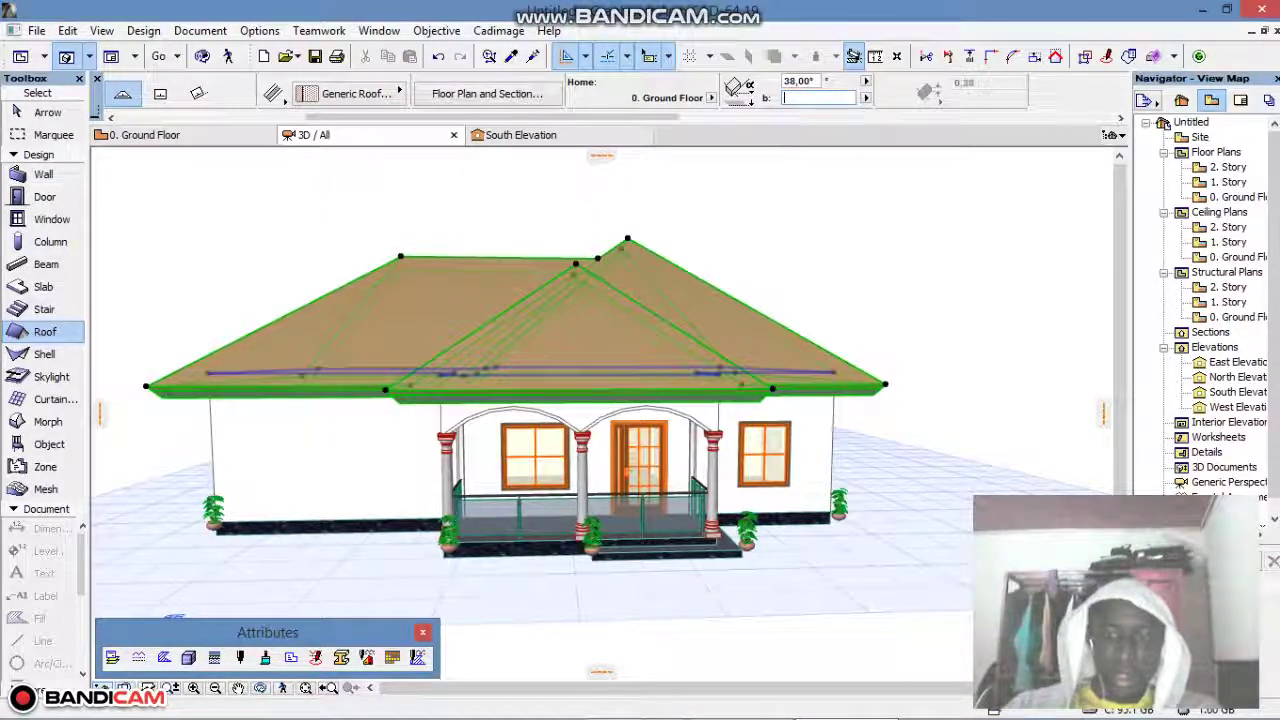
{"action": "type", "text": "3,"}
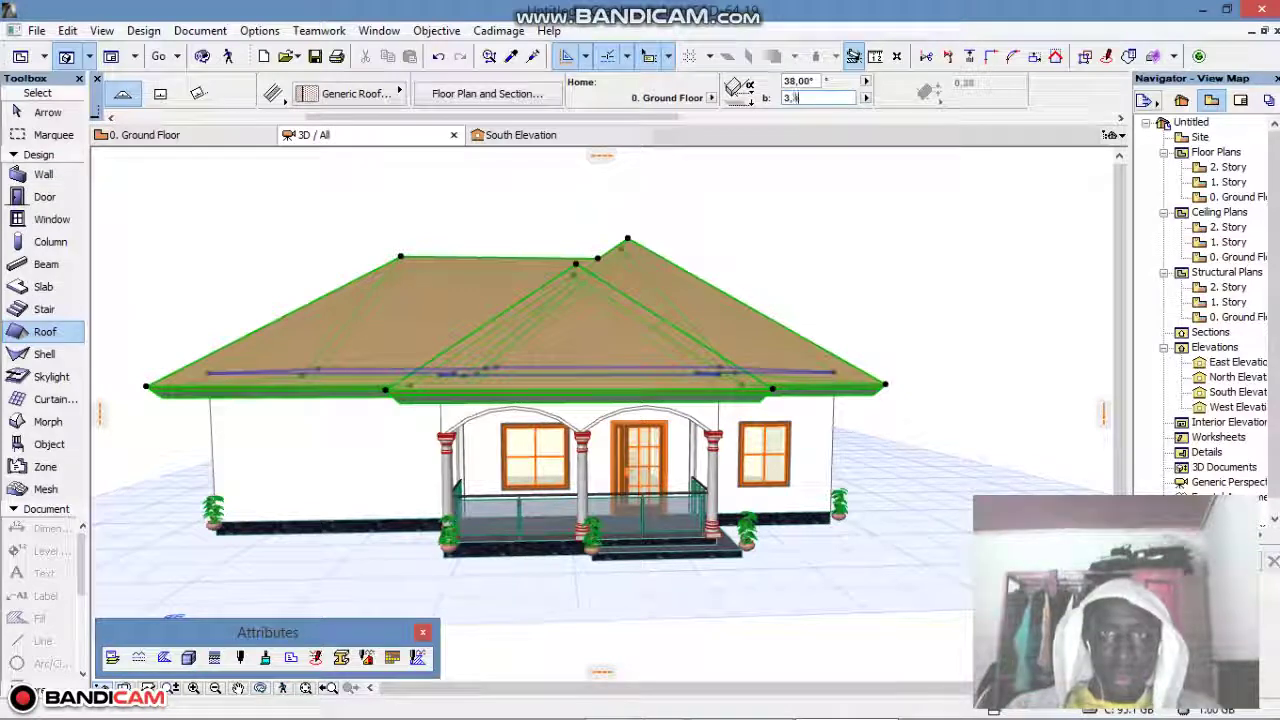
{"action": "type", "text": "30"}
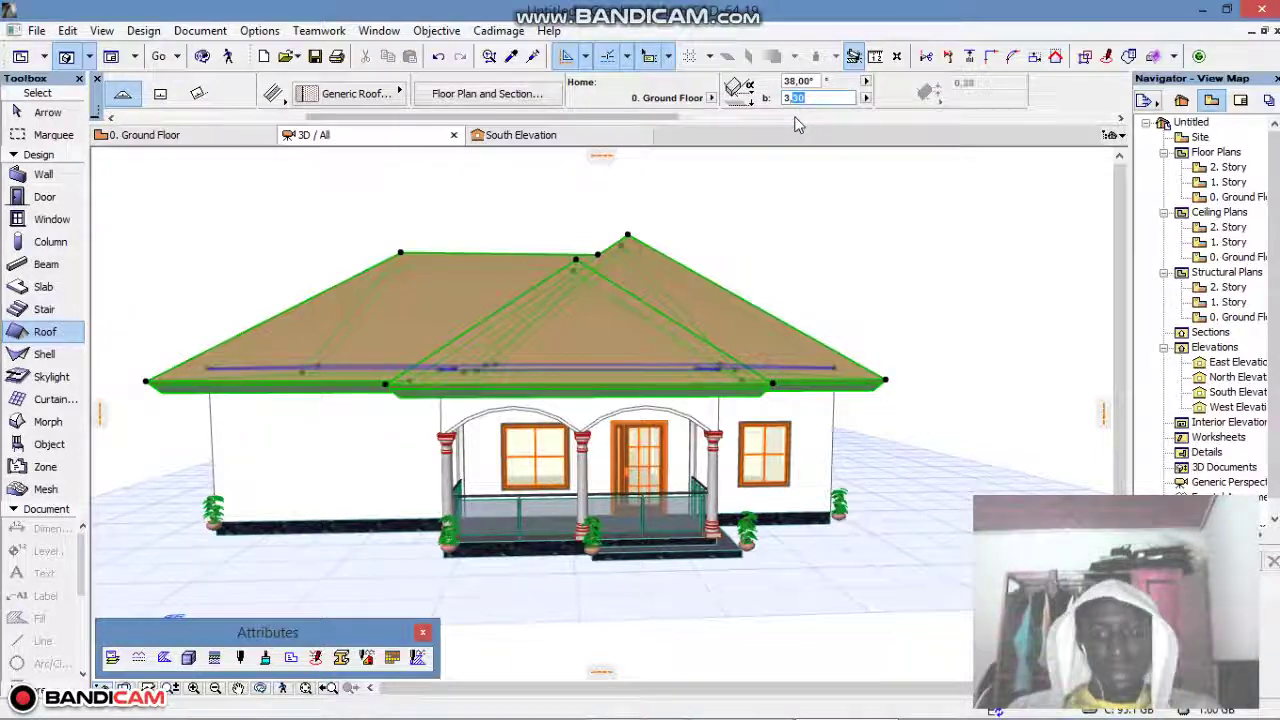
Set the hip roof's pivot line height to 3,40 and its eaves offset to 0,60.
{"action": "key", "text": "Return"}
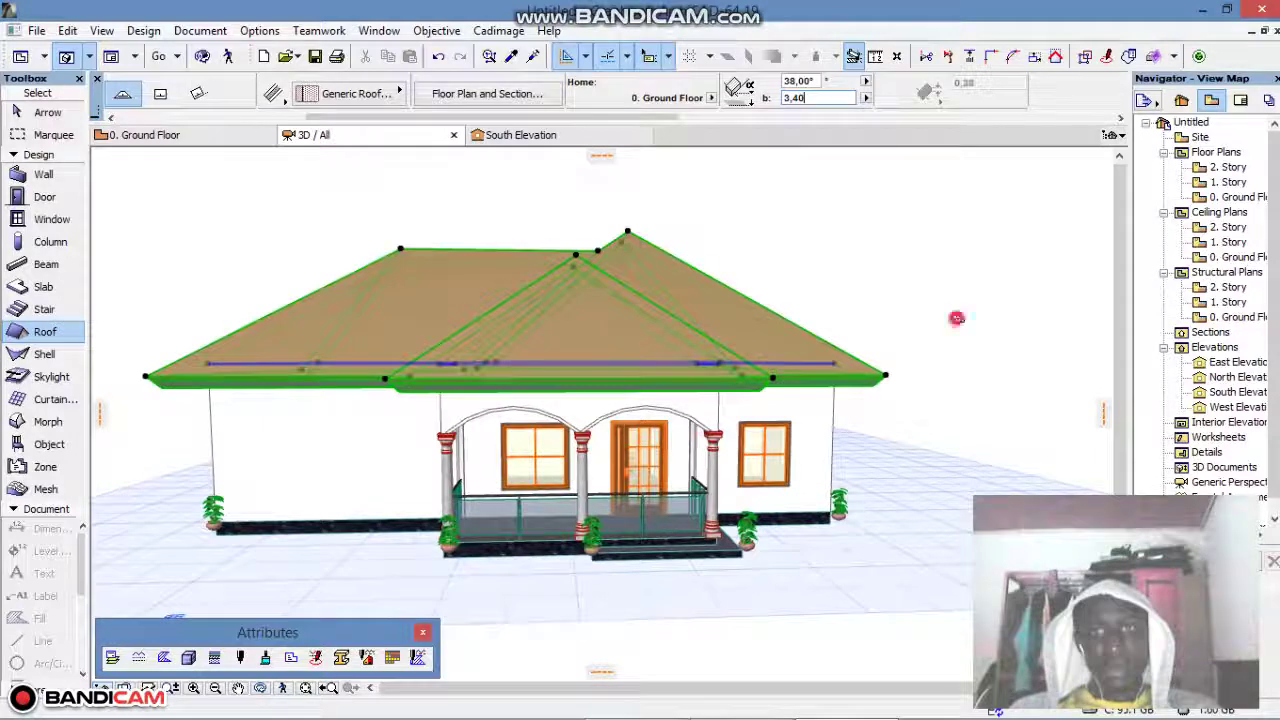
{"action": "left_click", "coordinate": [956, 318]}
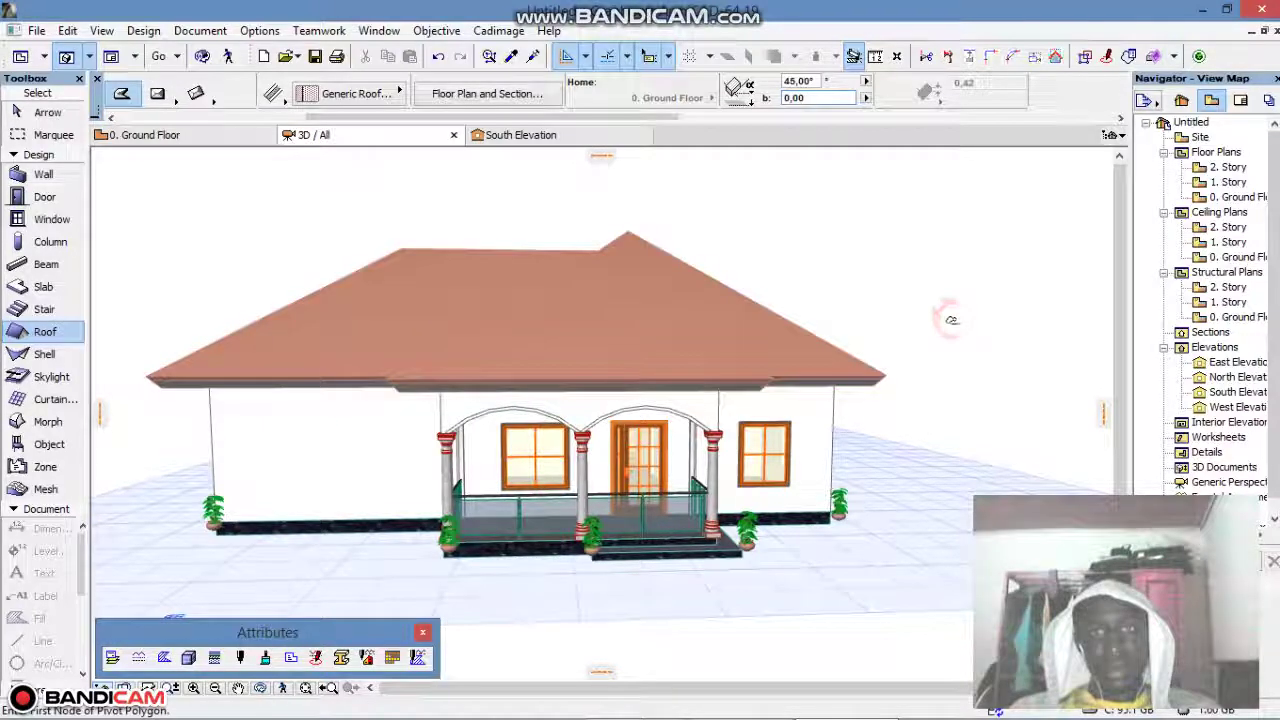
{"action": "left_click", "coordinate": [683, 351], "text": "shift"}
{"action": "key", "text": "ctrl+a"}
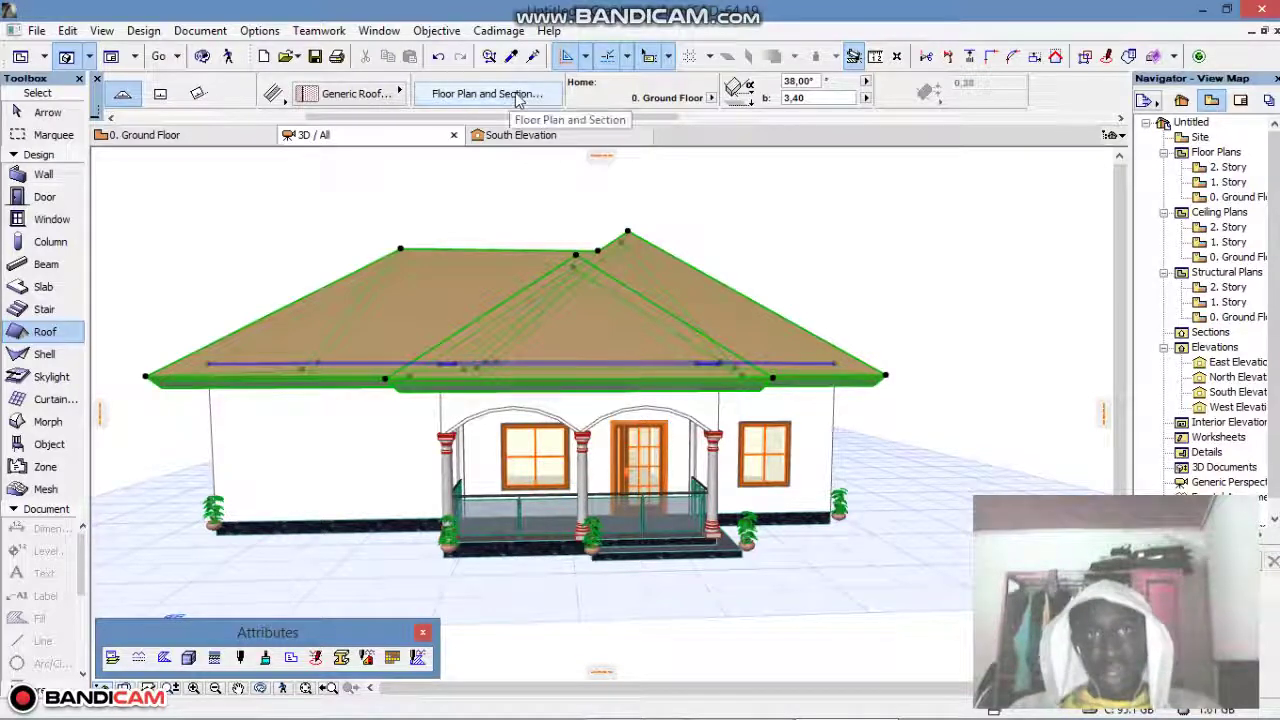
{"action": "scroll", "coordinate": [515, 97], "scroll_direction": "down", "scroll_amount": 1}
{"action": "scroll", "coordinate": [517, 98], "scroll_direction": "up", "scroll_amount": 2}
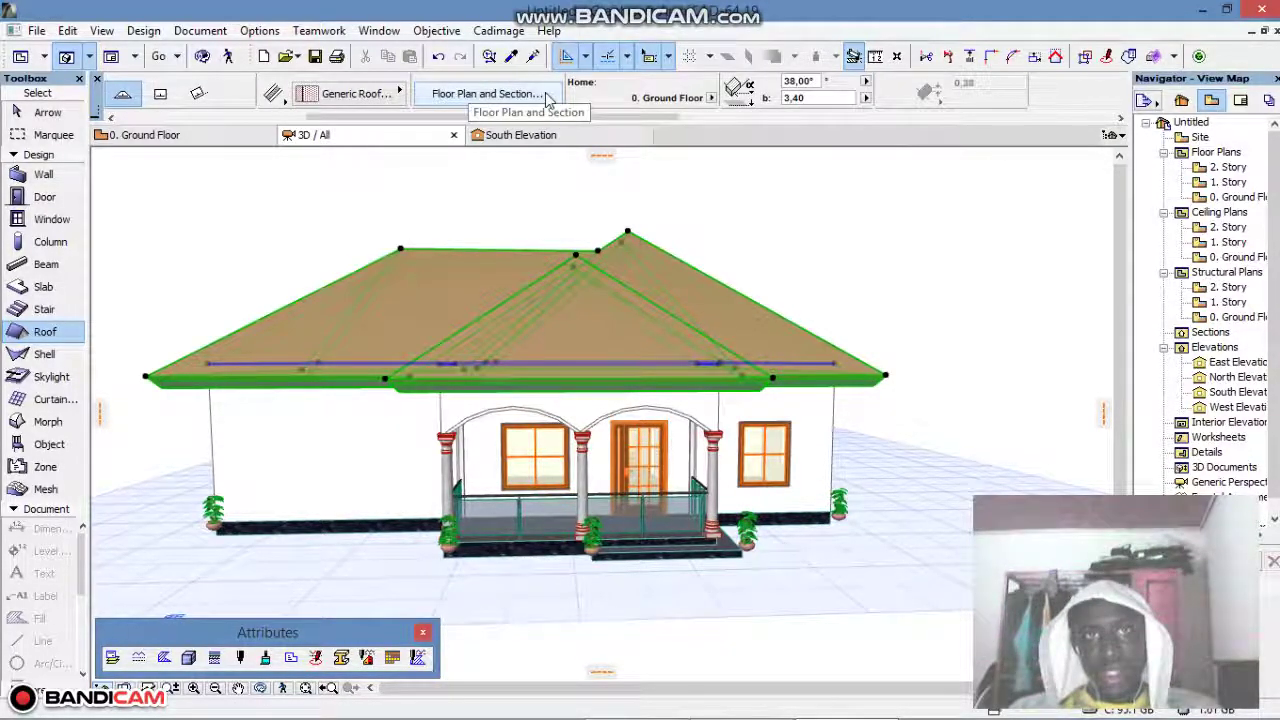
{"action": "scroll", "coordinate": [548, 101], "scroll_direction": "down", "scroll_amount": 2}
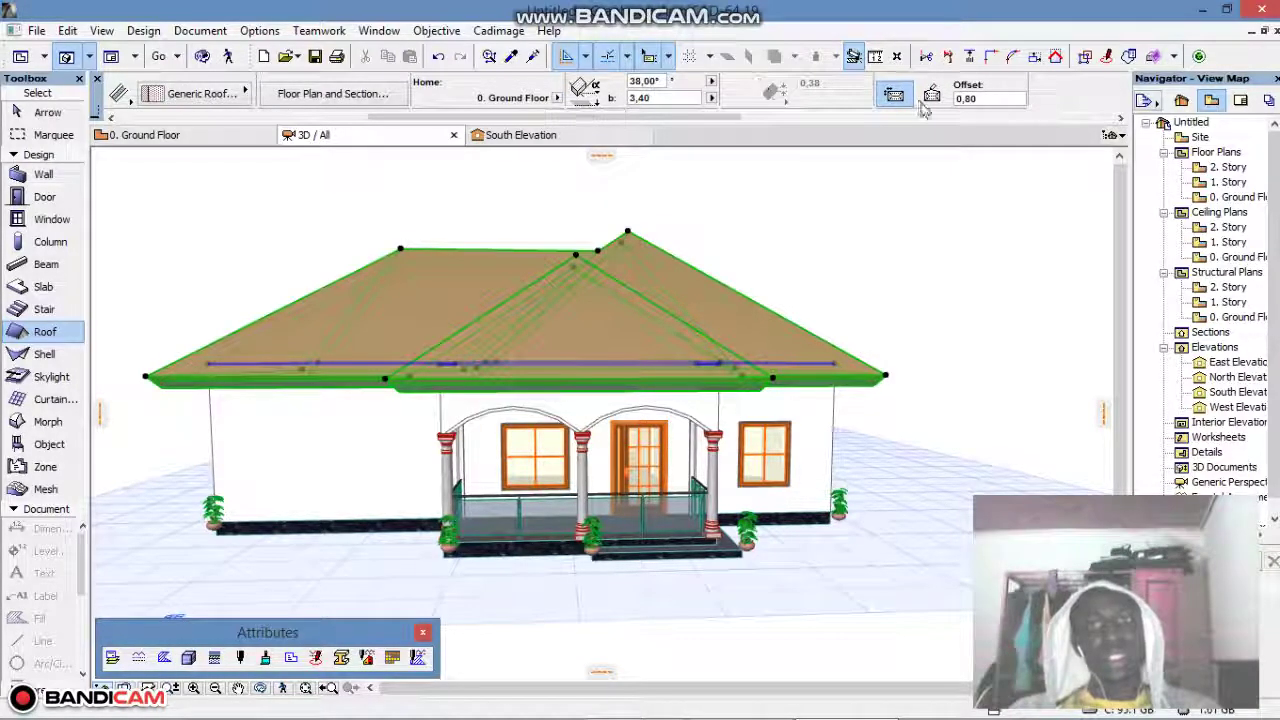
{"action": "left_click_drag", "start_coordinate": [985, 99], "coordinate": [965, 109]}
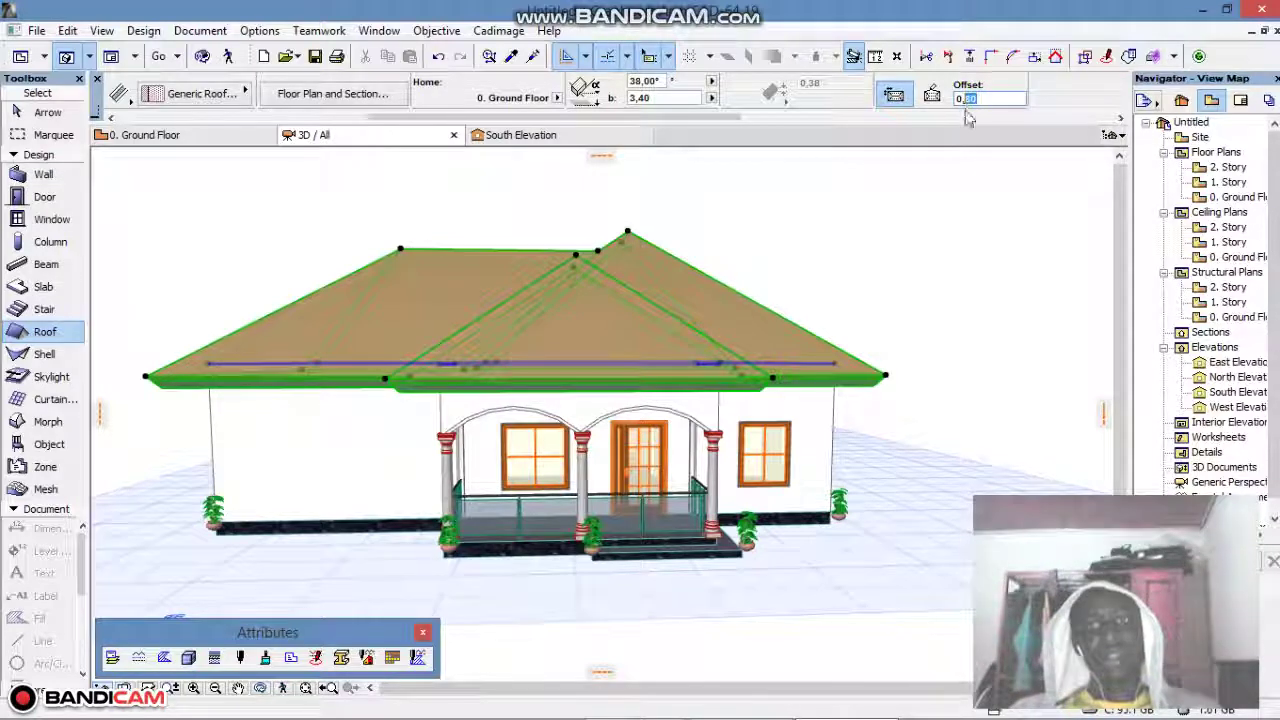
{"action": "type", "text": "6"}
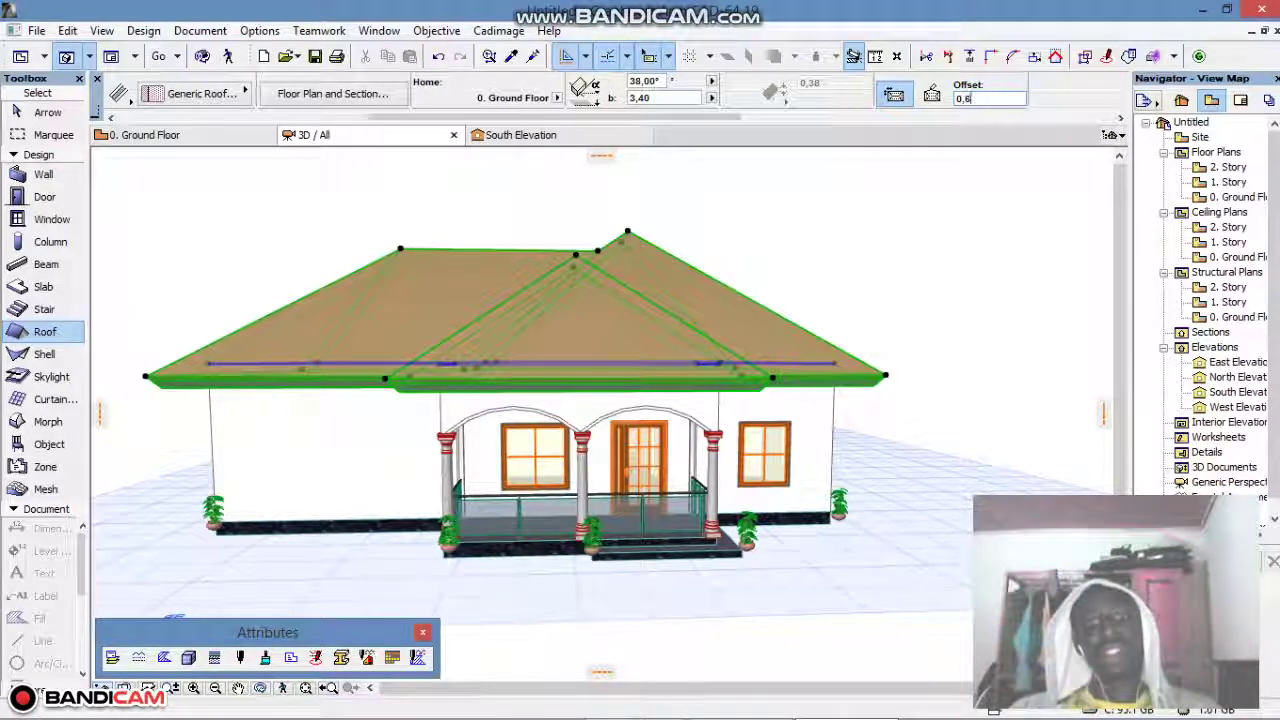
{"action": "type", "text": "0"}
{"action": "key", "text": "Return"}
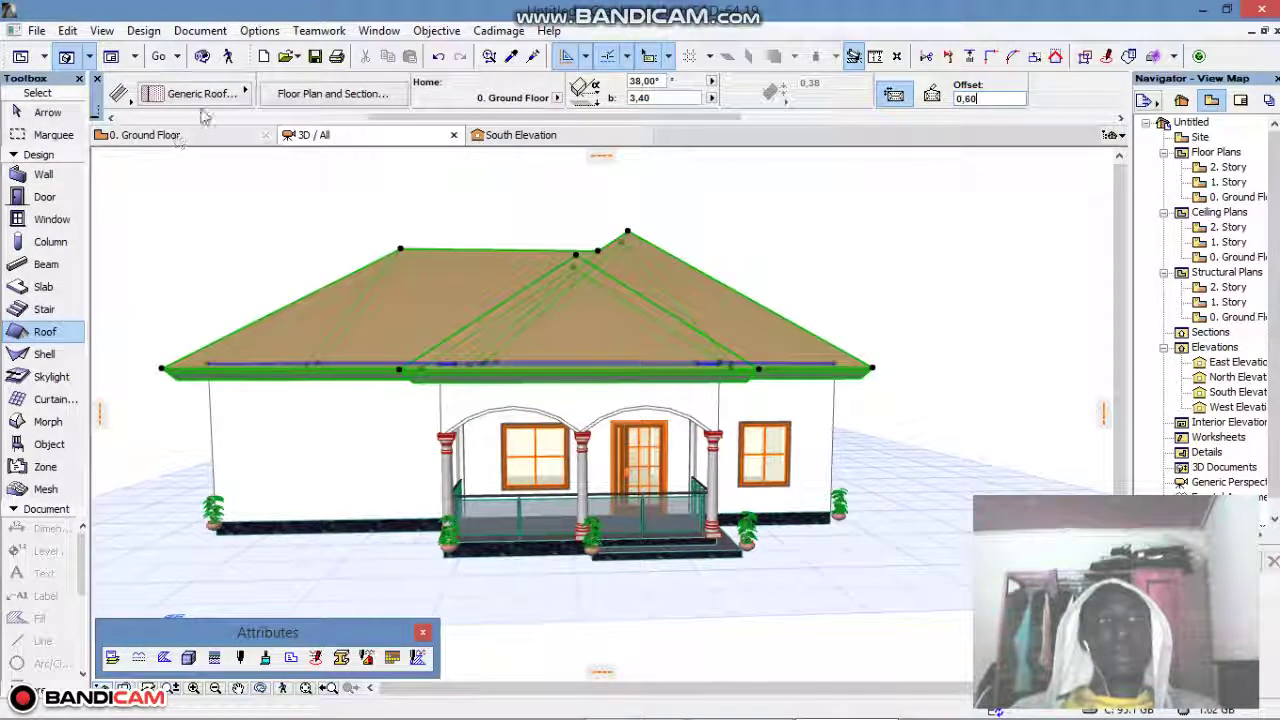
Override all three surfaces of the hip roof, with roof tiles on top and pine wood on the edges and underside.
{"action": "scroll", "coordinate": [205, 106], "scroll_direction": "up", "scroll_amount": 3}
{"action": "left_click", "coordinate": [235, 94]}
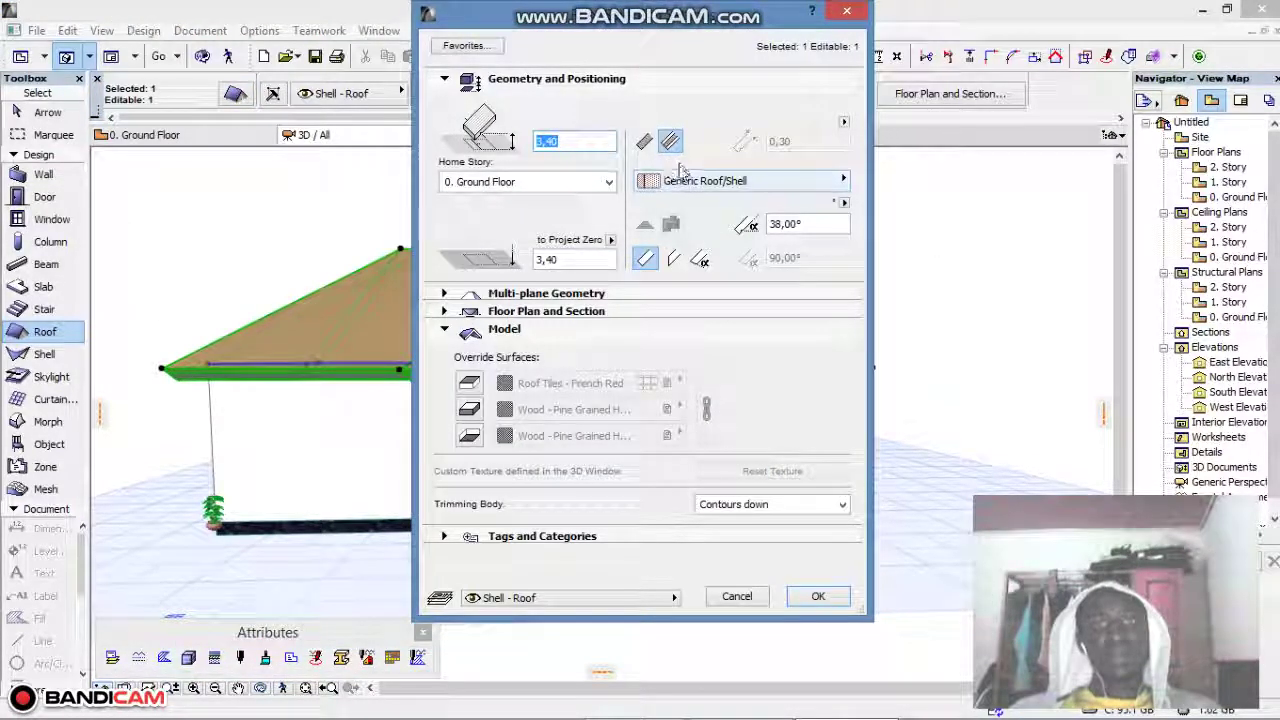
{"action": "left_click", "coordinate": [469, 383]}
{"action": "left_click", "coordinate": [469, 409]}
{"action": "left_click", "coordinate": [469, 436]}
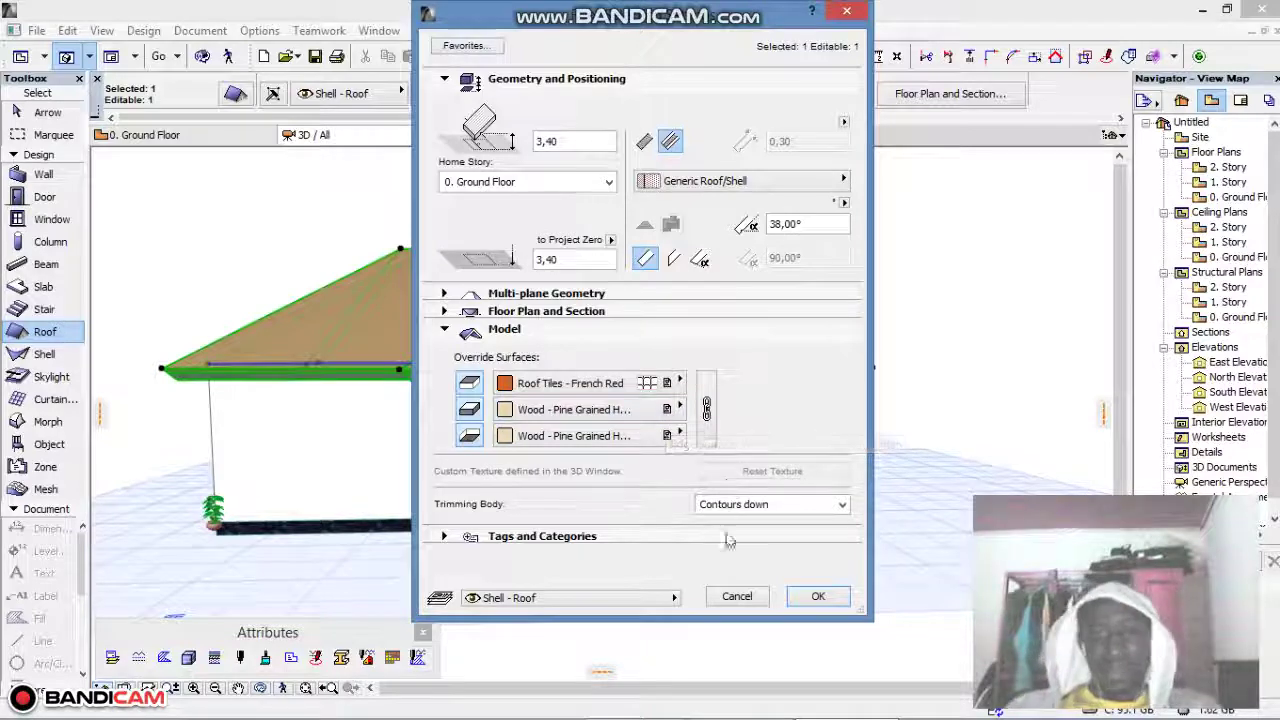
{"action": "left_click", "coordinate": [604, 381]}
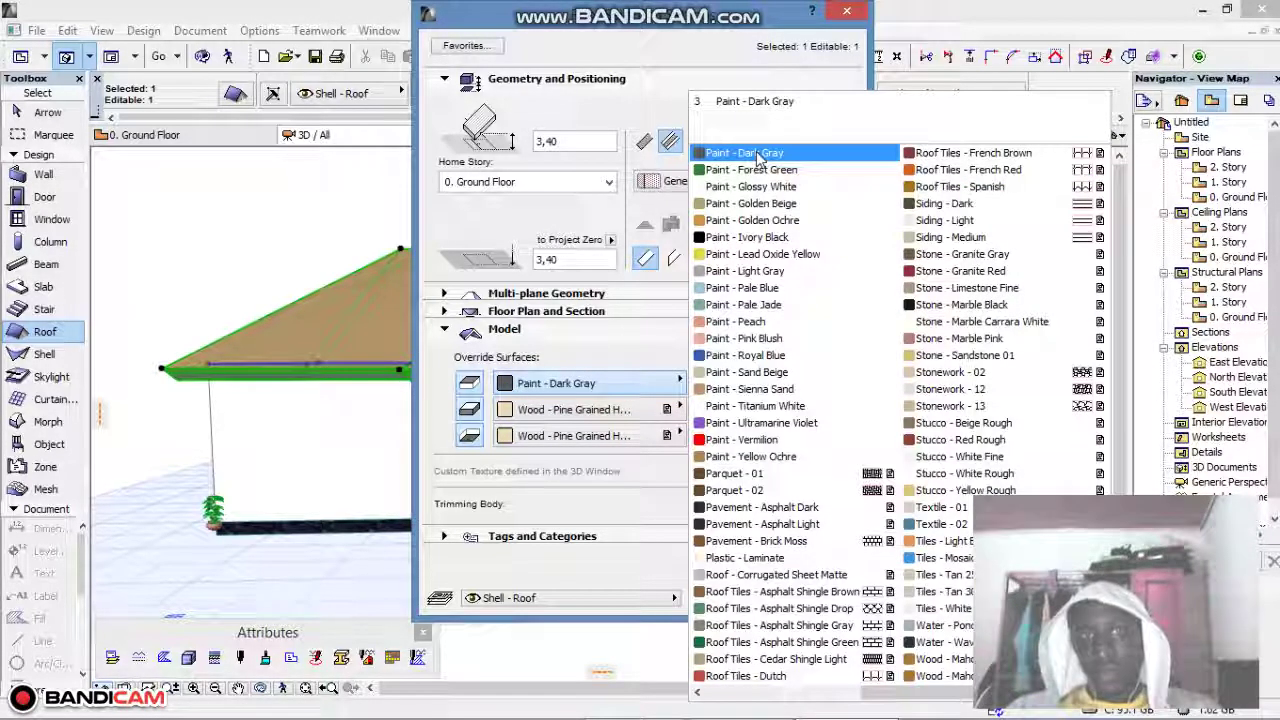
{"action": "left_click", "coordinate": [600, 385]}
{"action": "left_click", "coordinate": [824, 598]}
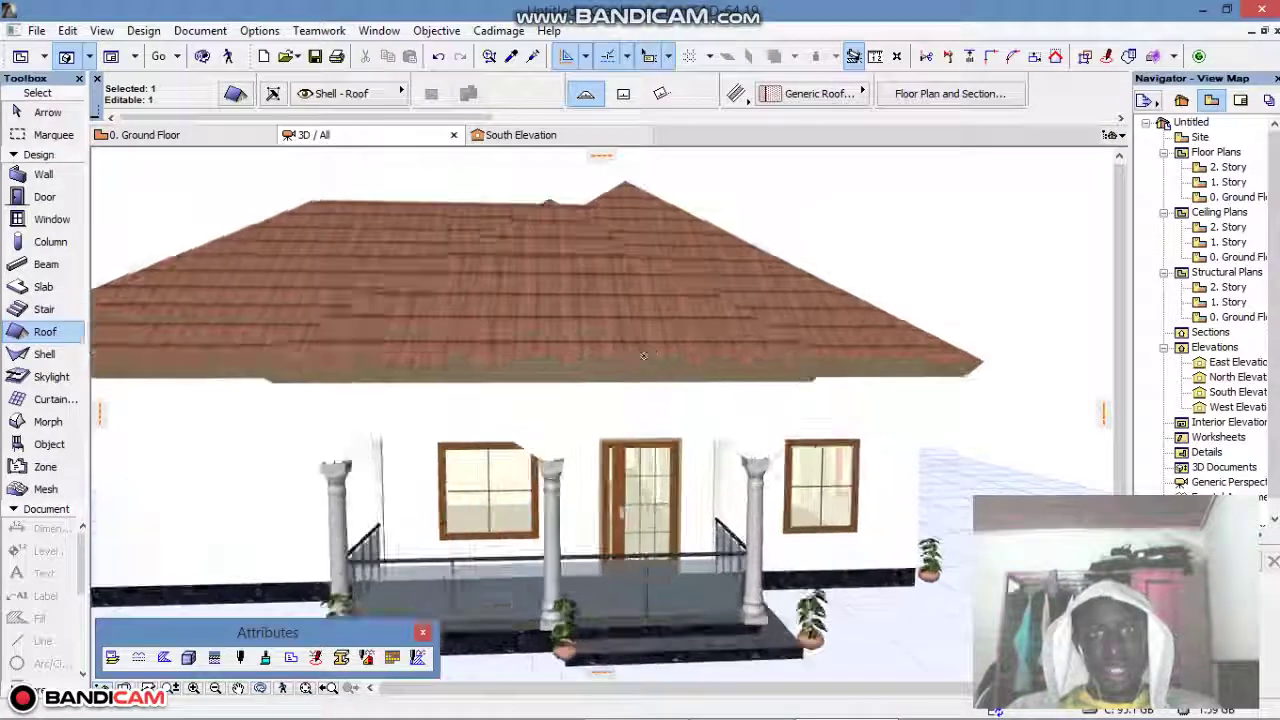
{"action": "left_click", "coordinate": [897, 263]}
Examine the tiled roof, the porch and how the potted houseplants sit relative to the ground in 3D.
{"action": "scroll", "coordinate": [779, 315], "scroll_direction": "down", "scroll_amount": 1}
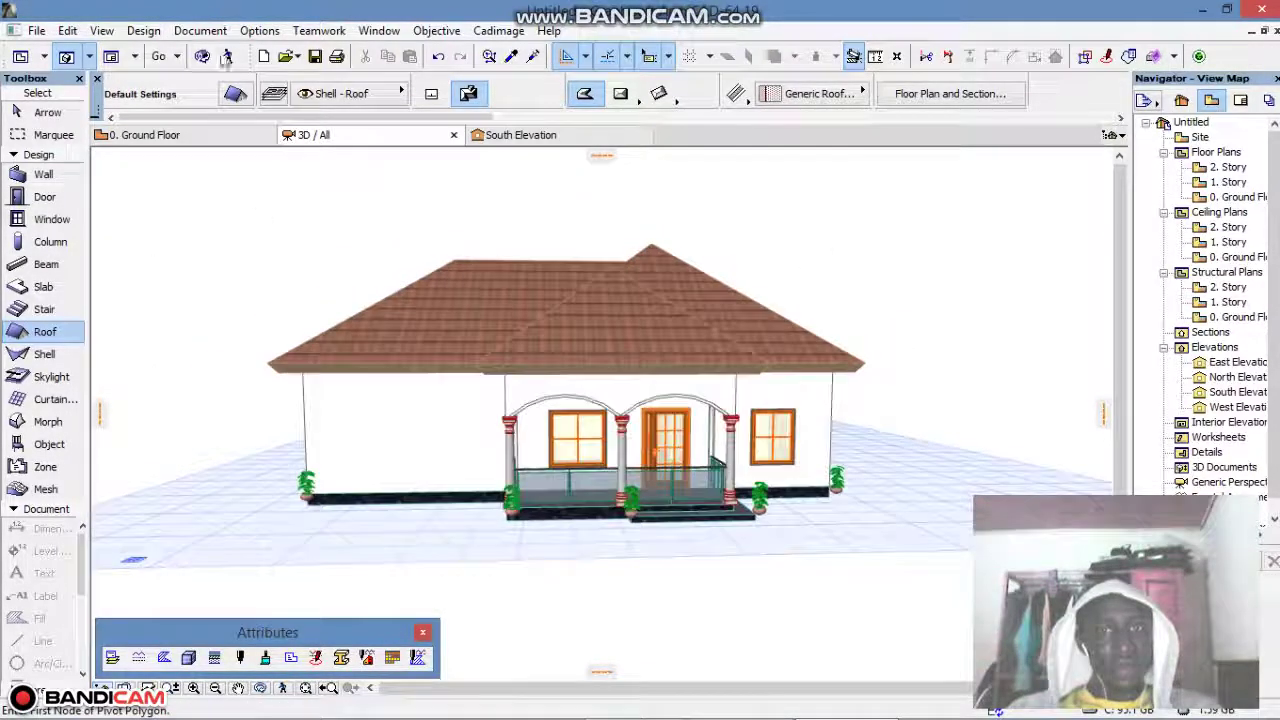
{"action": "middle_click_drag", "start_coordinate": [552, 572], "coordinate": [508, 592], "text": "shift"}
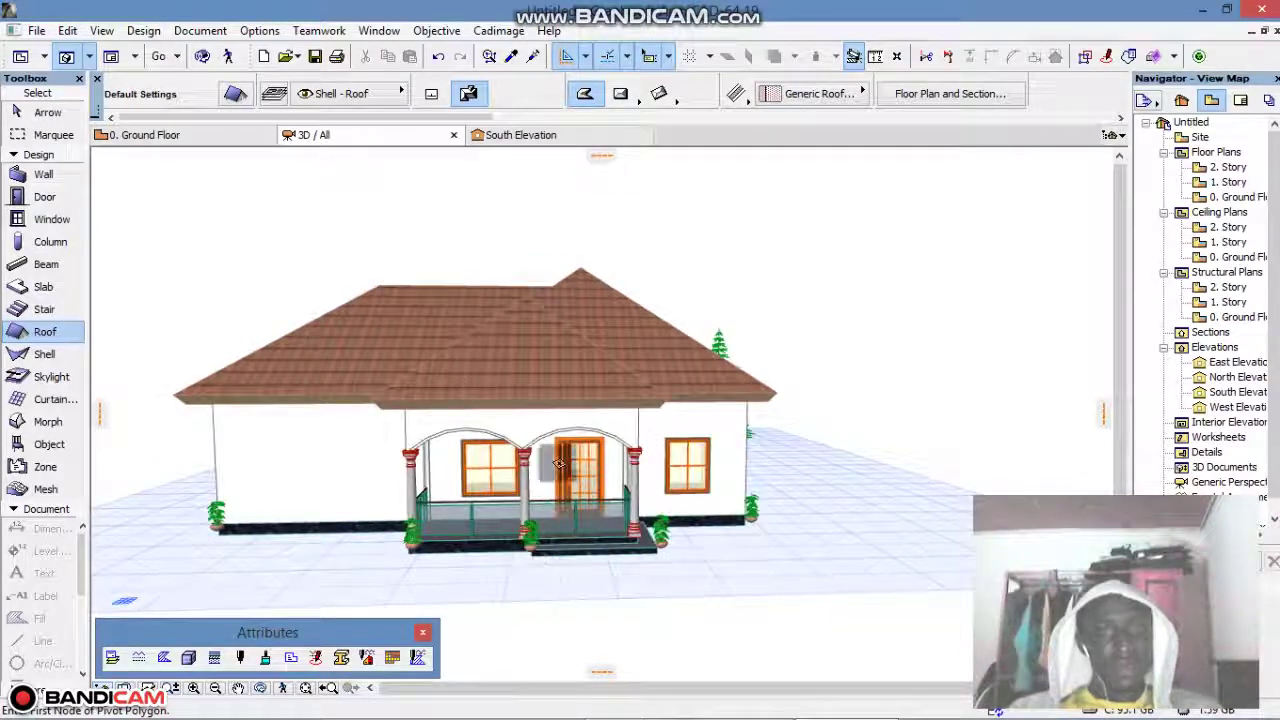
{"action": "middle_click_drag", "start_coordinate": [466, 379], "coordinate": [641, 441], "text": "shift"}
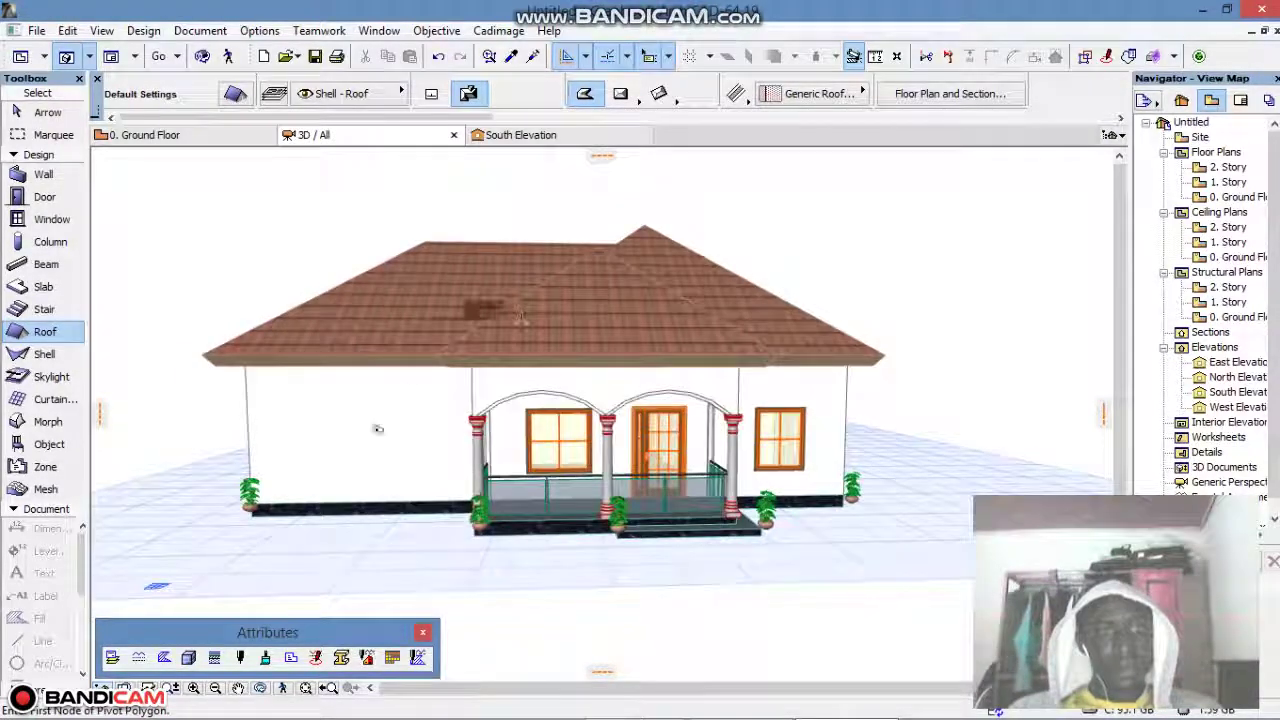
{"action": "scroll", "coordinate": [858, 500], "scroll_direction": "up", "scroll_amount": 5}
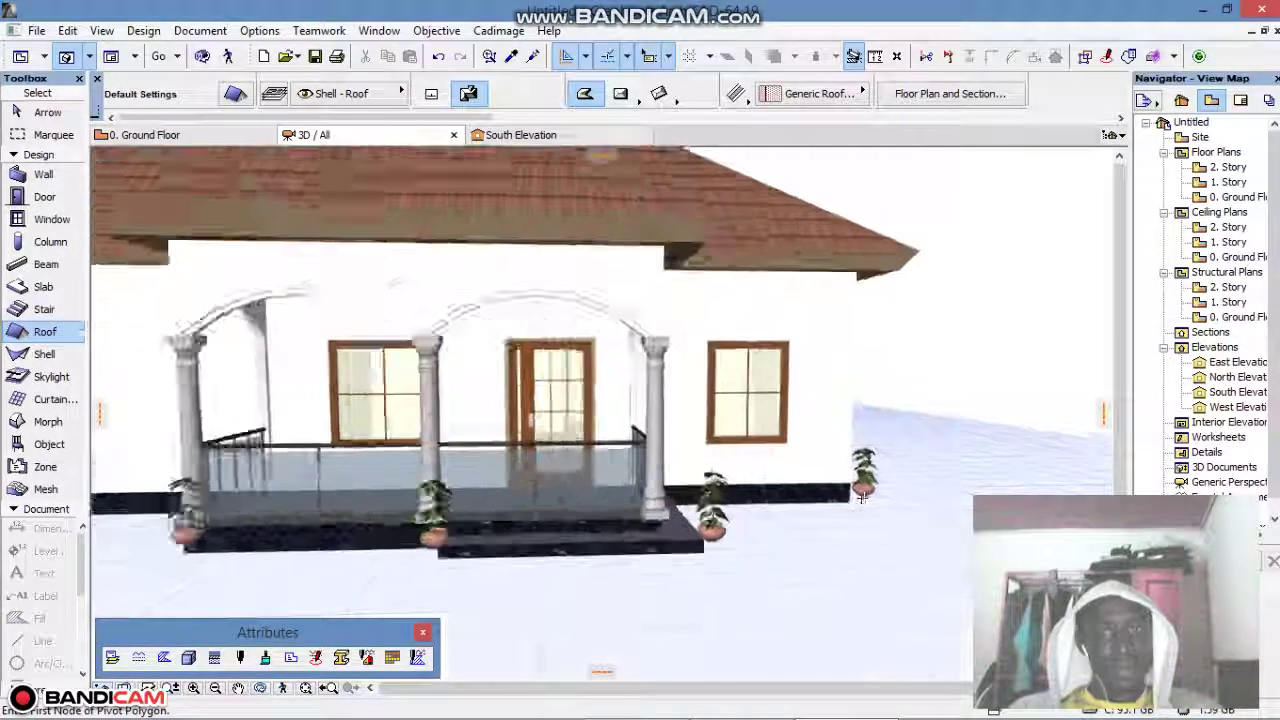
{"action": "scroll", "coordinate": [860, 497], "scroll_direction": "down", "scroll_amount": 5}
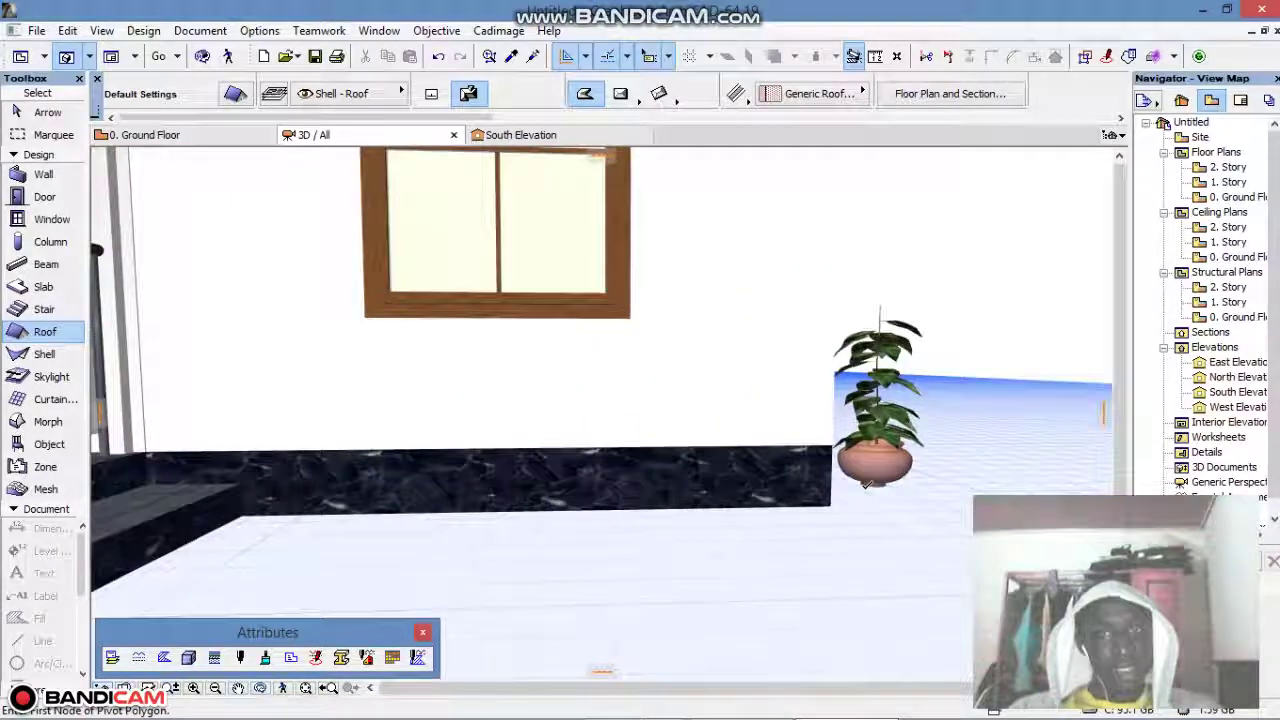
{"action": "scroll", "coordinate": [738, 564], "scroll_direction": "down", "scroll_amount": 5}
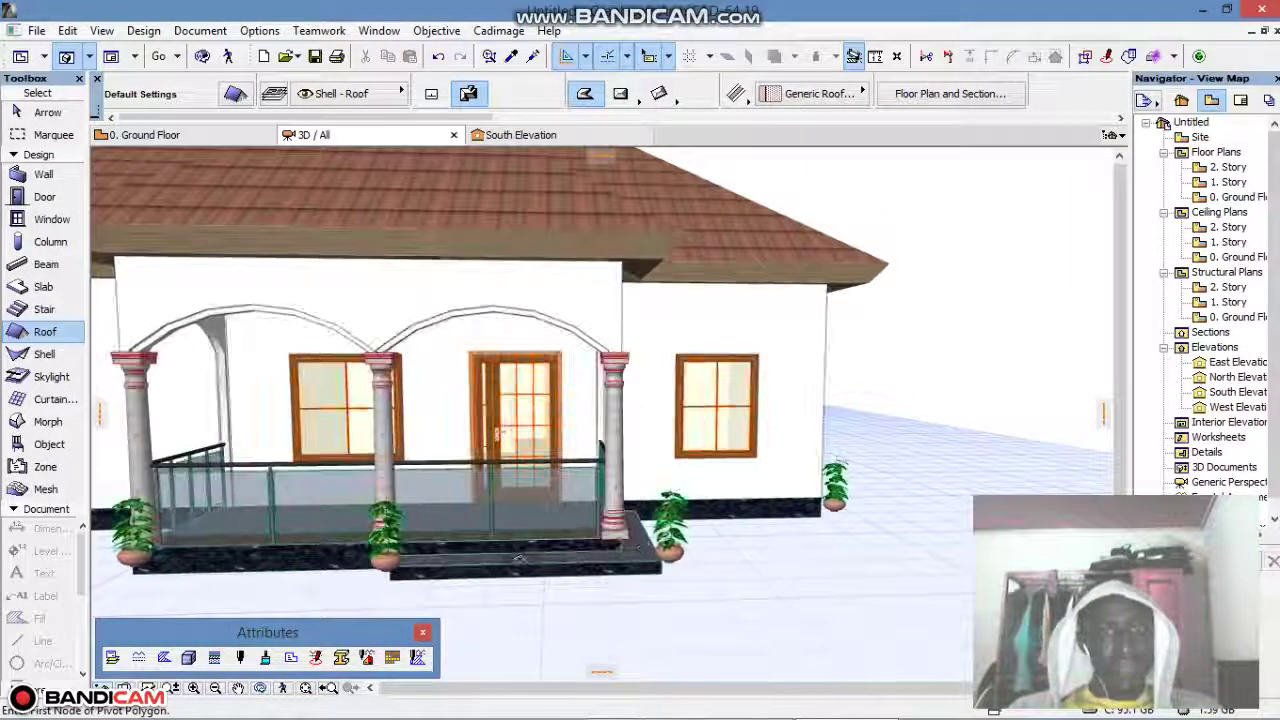
{"action": "scroll", "coordinate": [418, 563], "scroll_direction": "up", "scroll_amount": 5}
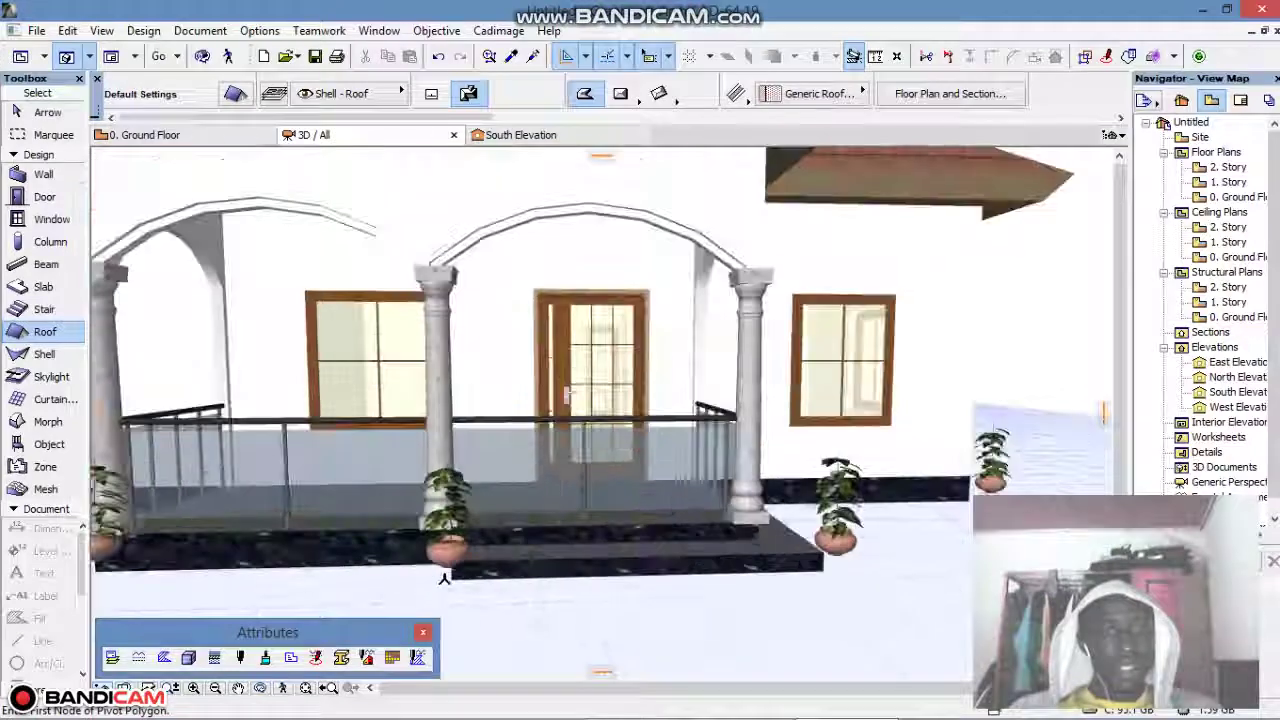
{"action": "scroll", "coordinate": [400, 550], "scroll_direction": "down", "scroll_amount": 3}
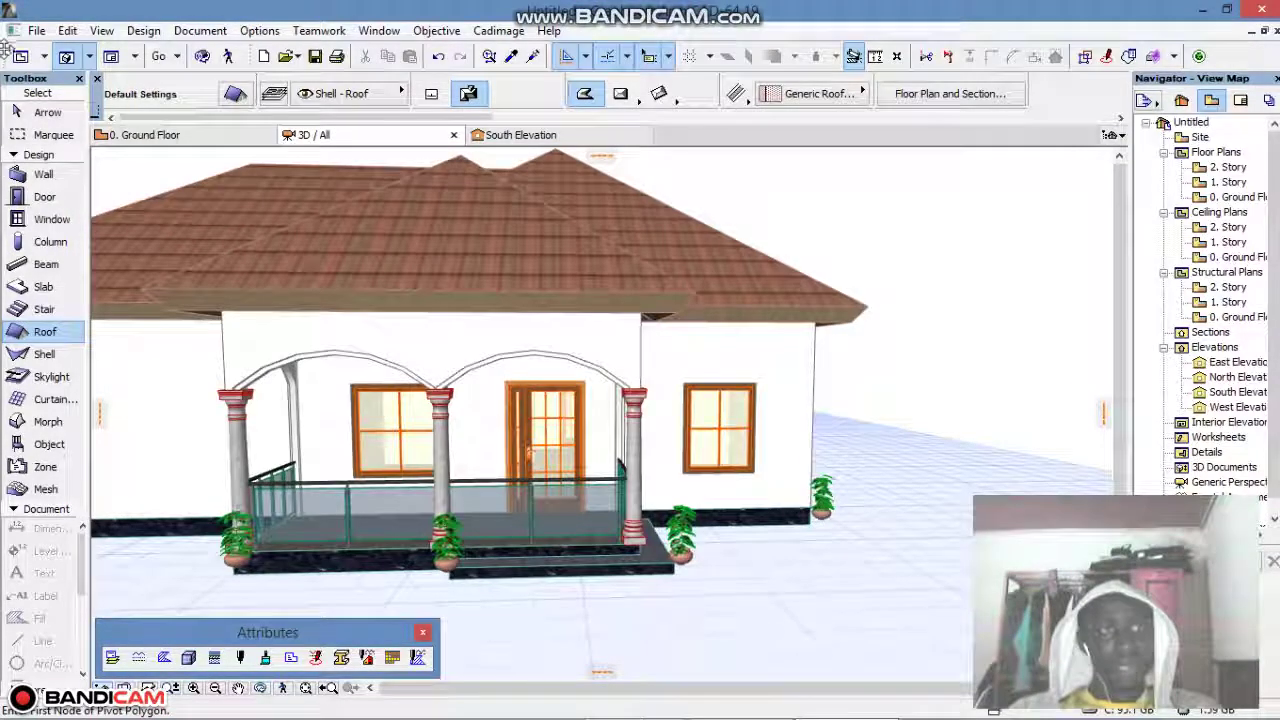
Set the base height of the houseplant at the porch step's southeast corner to -0,30, checking its pot in 3D.
{"action": "left_click", "coordinate": [21, 57]}
{"action": "scroll", "coordinate": [650, 540], "scroll_direction": "up", "scroll_amount": 5}
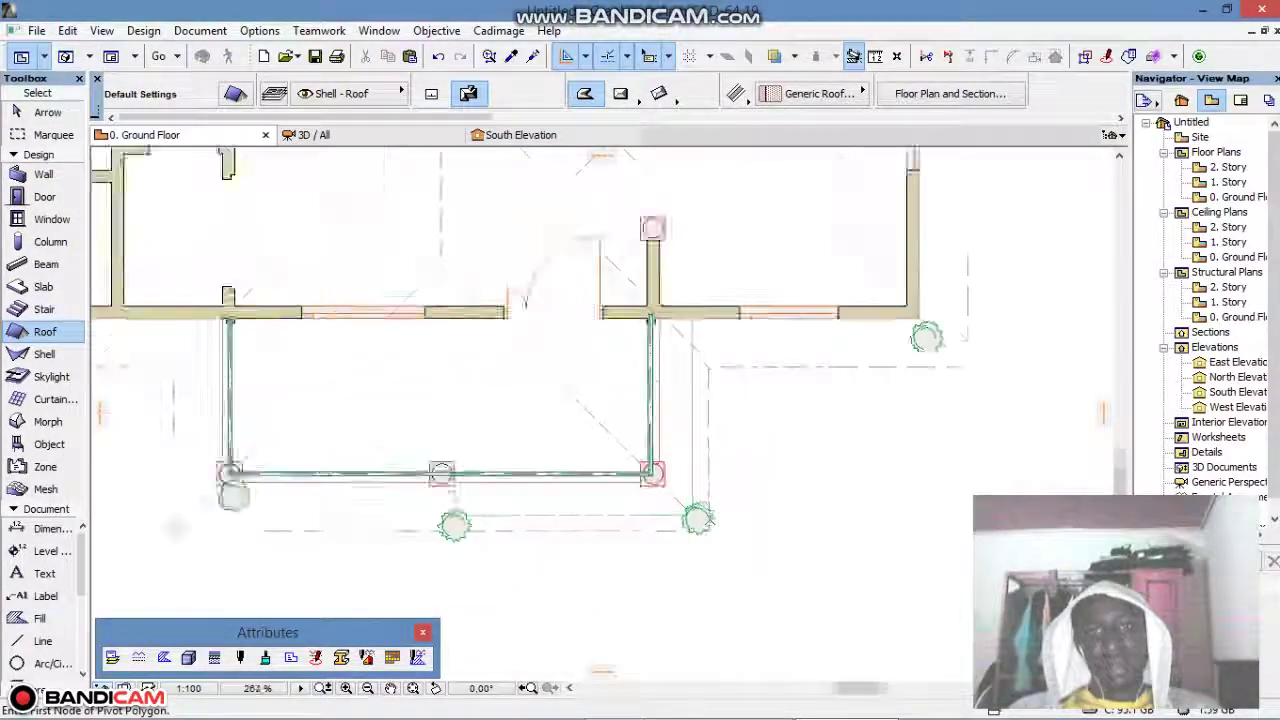
{"action": "left_click", "coordinate": [696, 520]}
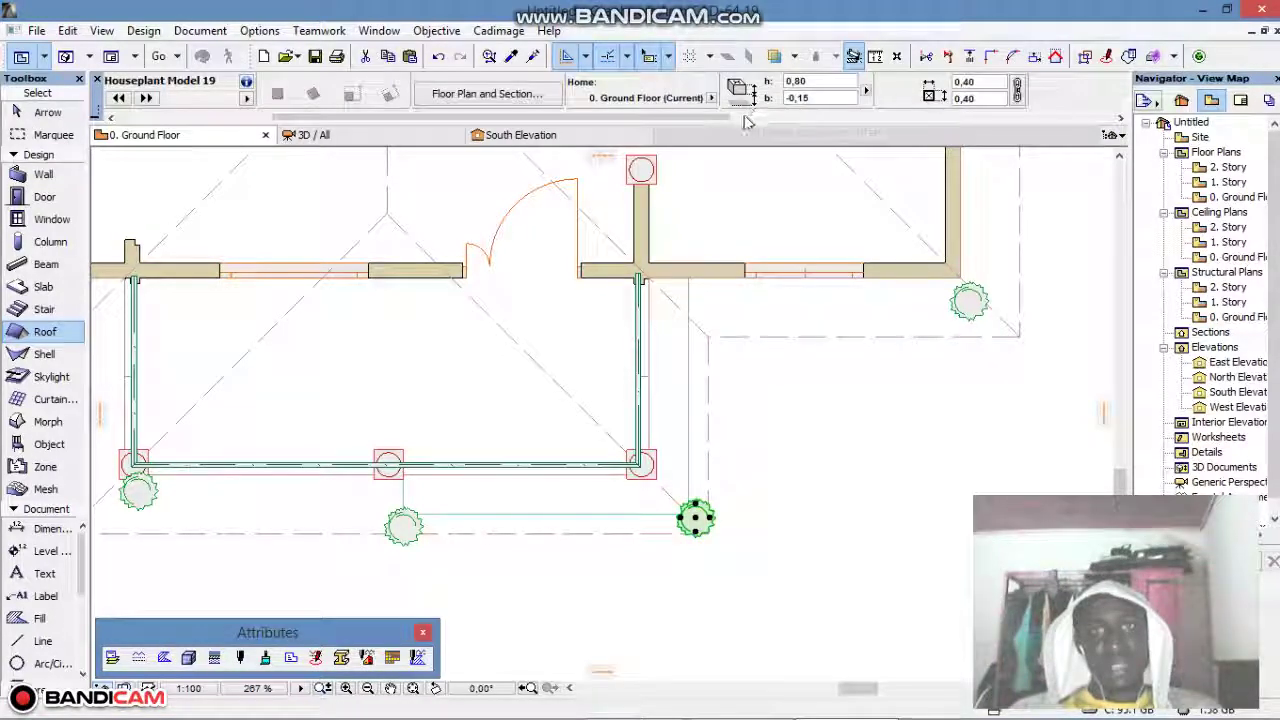
{"action": "left_click", "coordinate": [65, 57]}
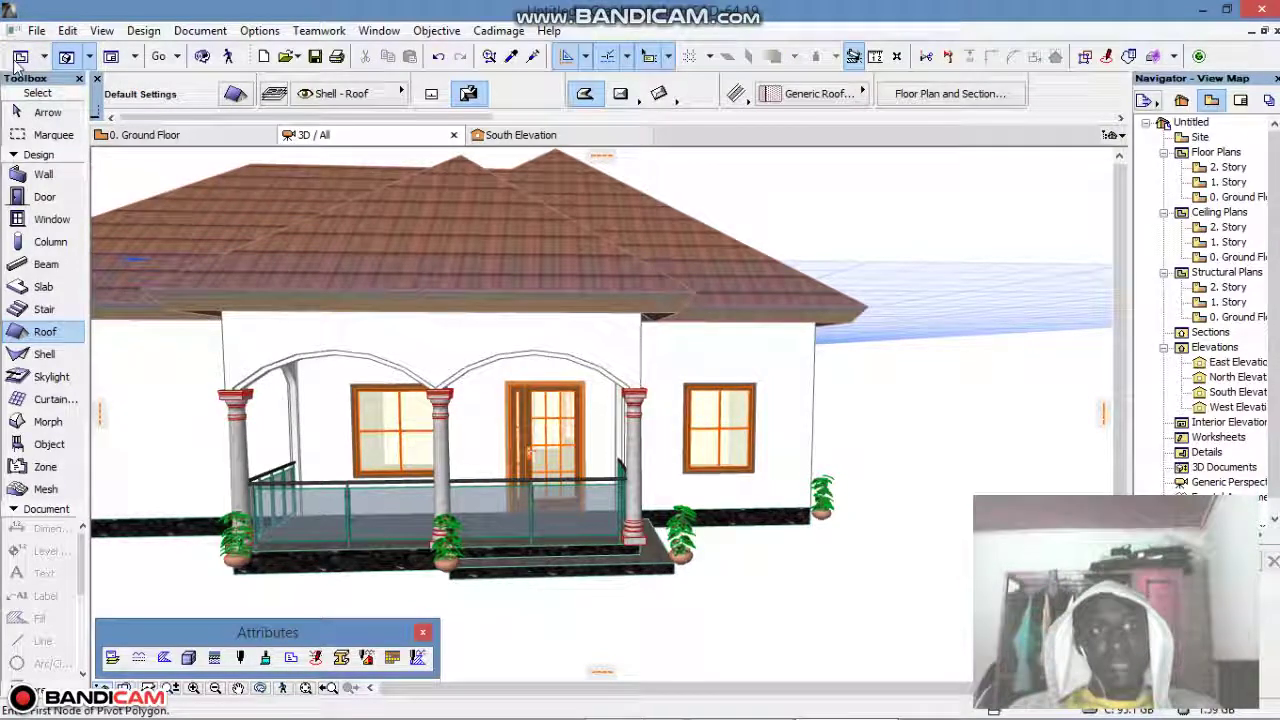
{"action": "scroll", "coordinate": [674, 578], "scroll_direction": "up", "scroll_amount": 5}
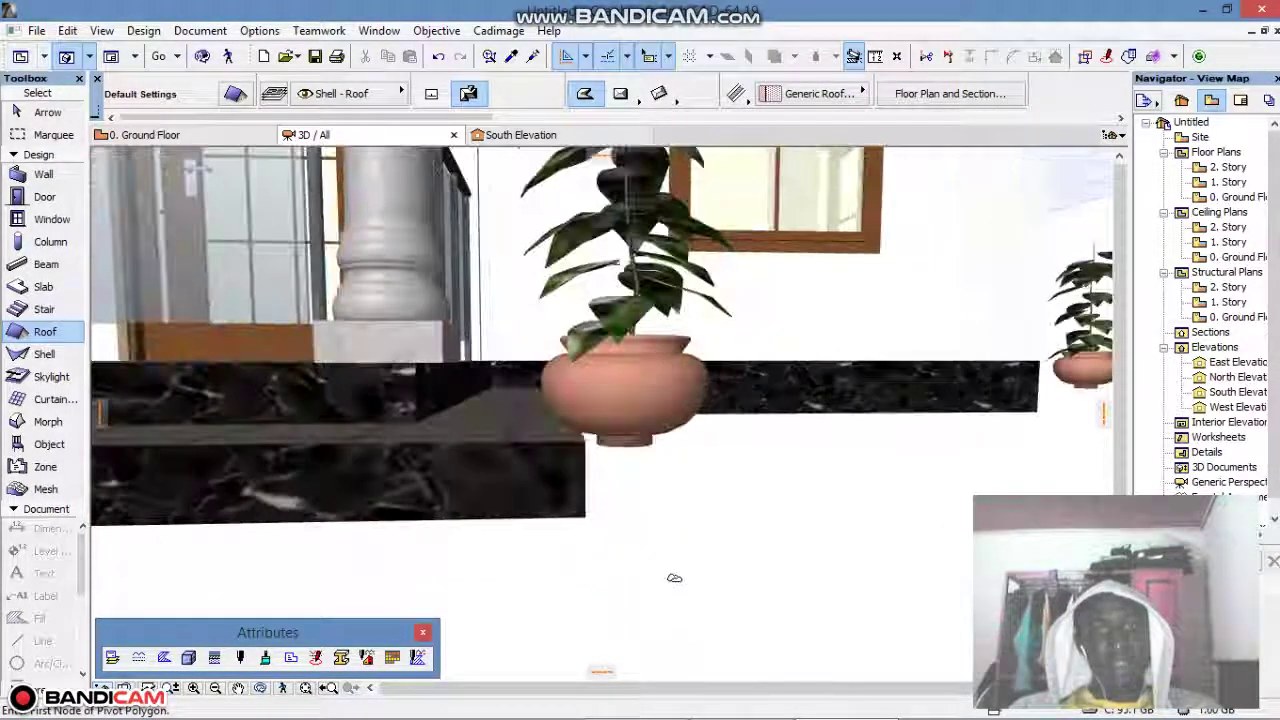
{"action": "scroll", "coordinate": [606, 509], "scroll_direction": "up", "scroll_amount": 3}
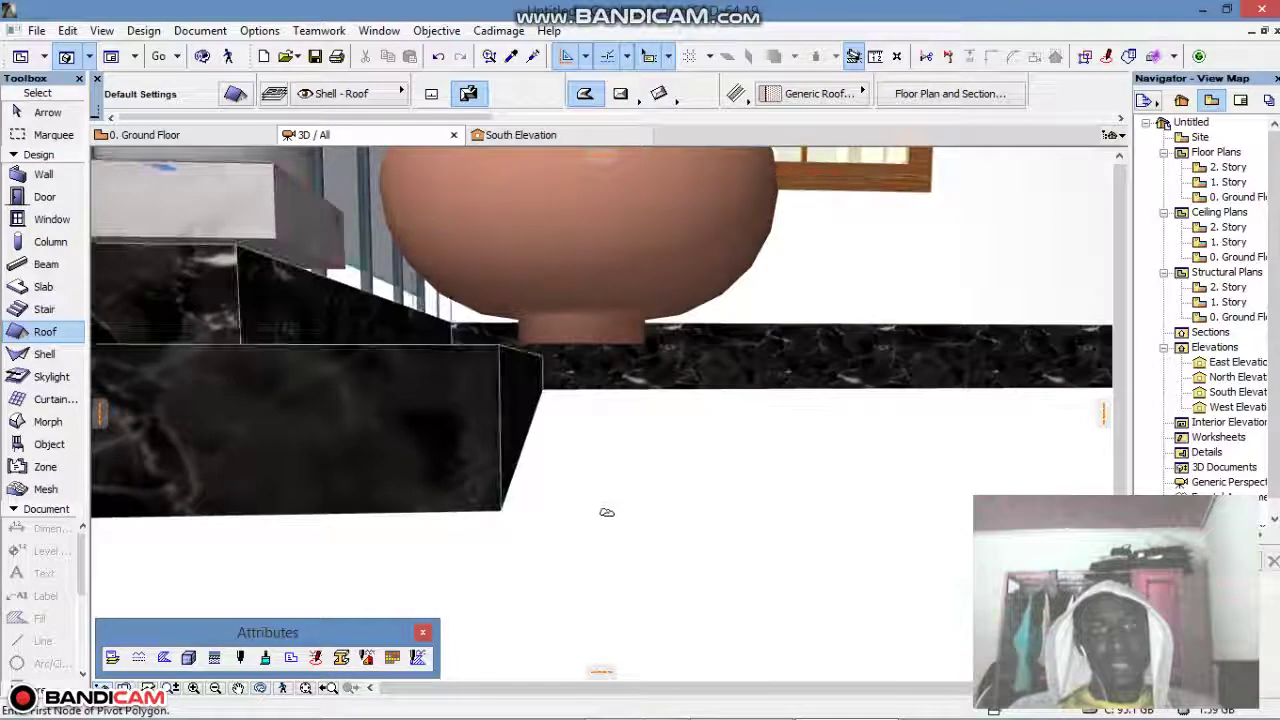
{"action": "scroll", "coordinate": [606, 512], "scroll_direction": "down", "scroll_amount": 5}
{"action": "left_click", "coordinate": [20, 56]}
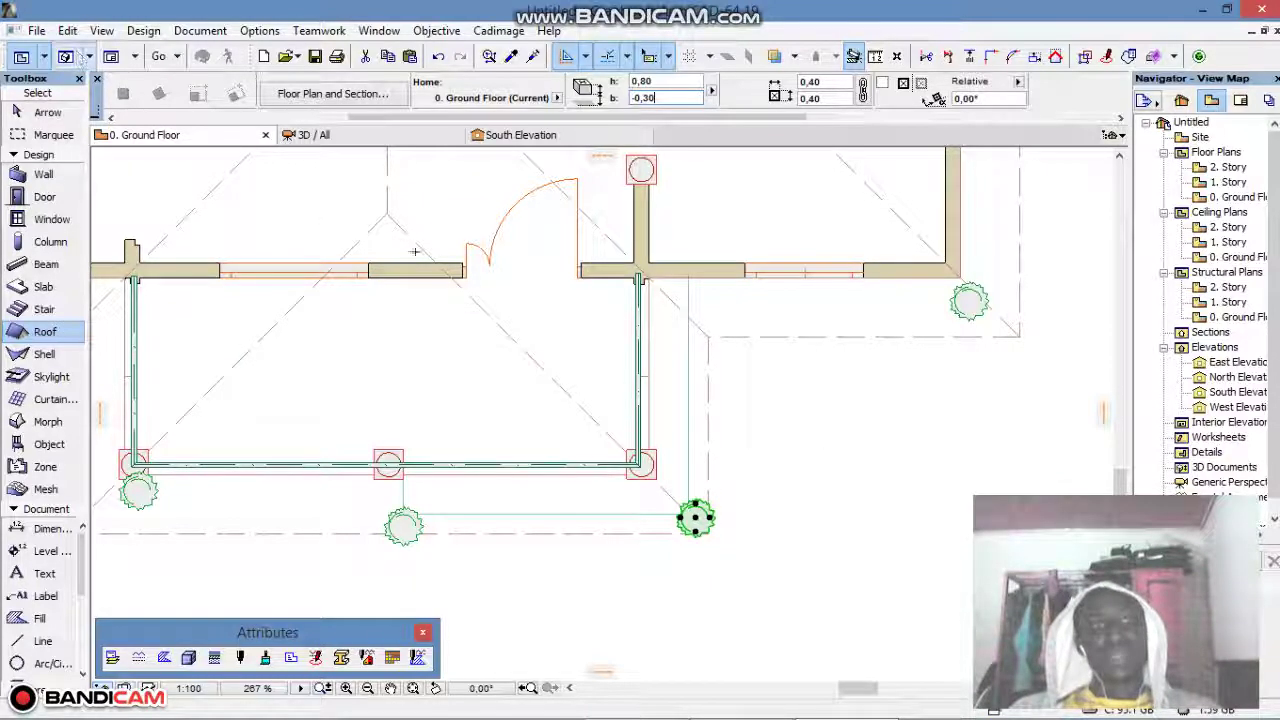
{"action": "left_click", "coordinate": [870, 429]}
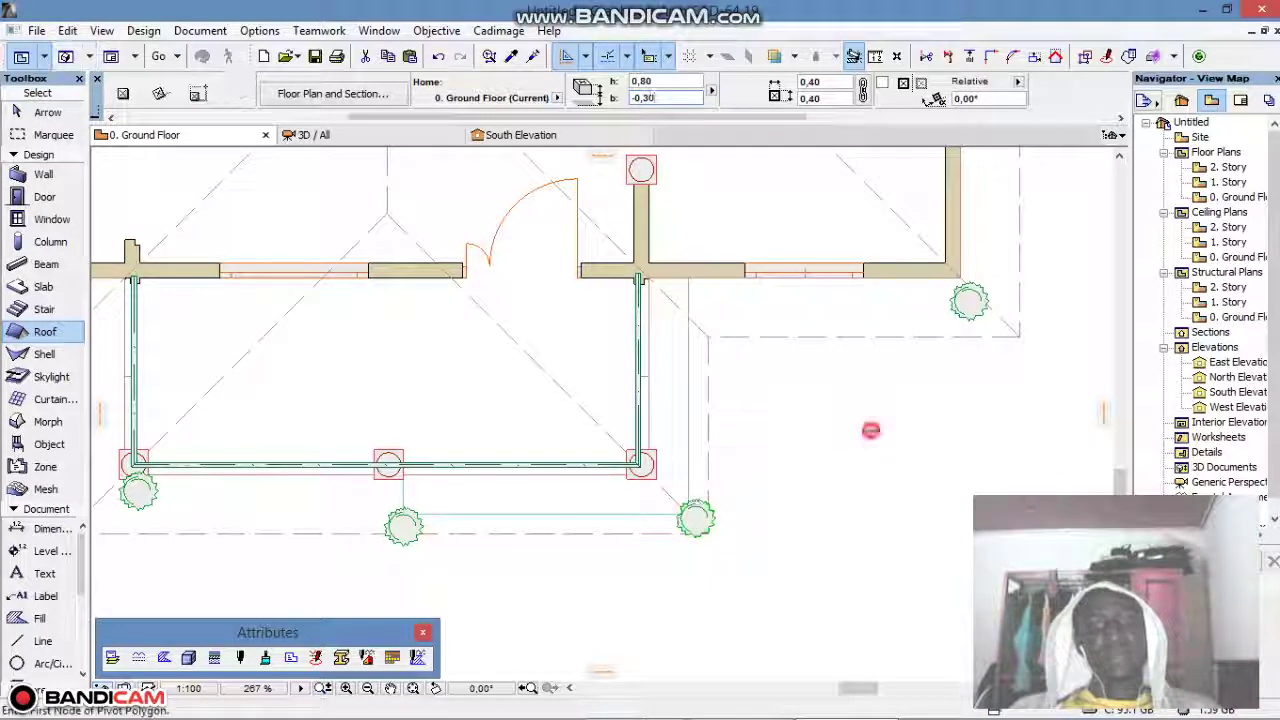
Pick up that houseplant's parameters, select the other four houseplants along the south side and set their base height to -0,30.
{"action": "left_click", "coordinate": [513, 56]}
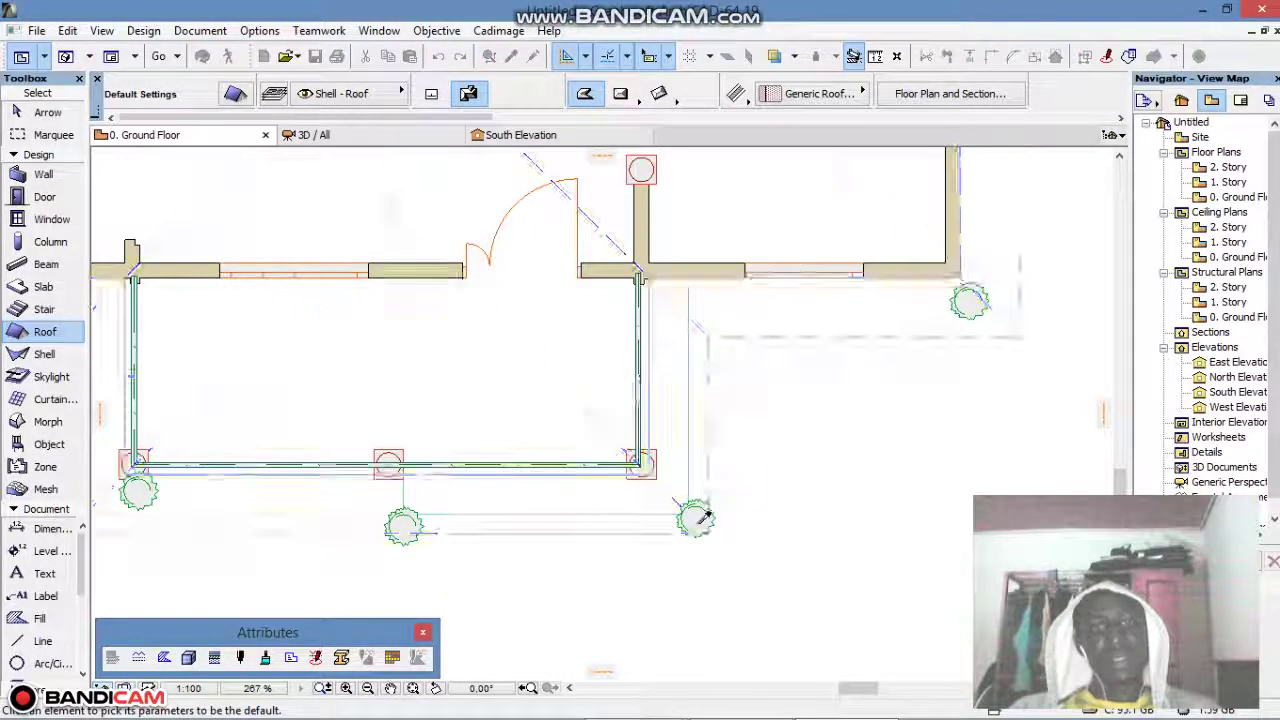
{"action": "left_click", "coordinate": [696, 516]}
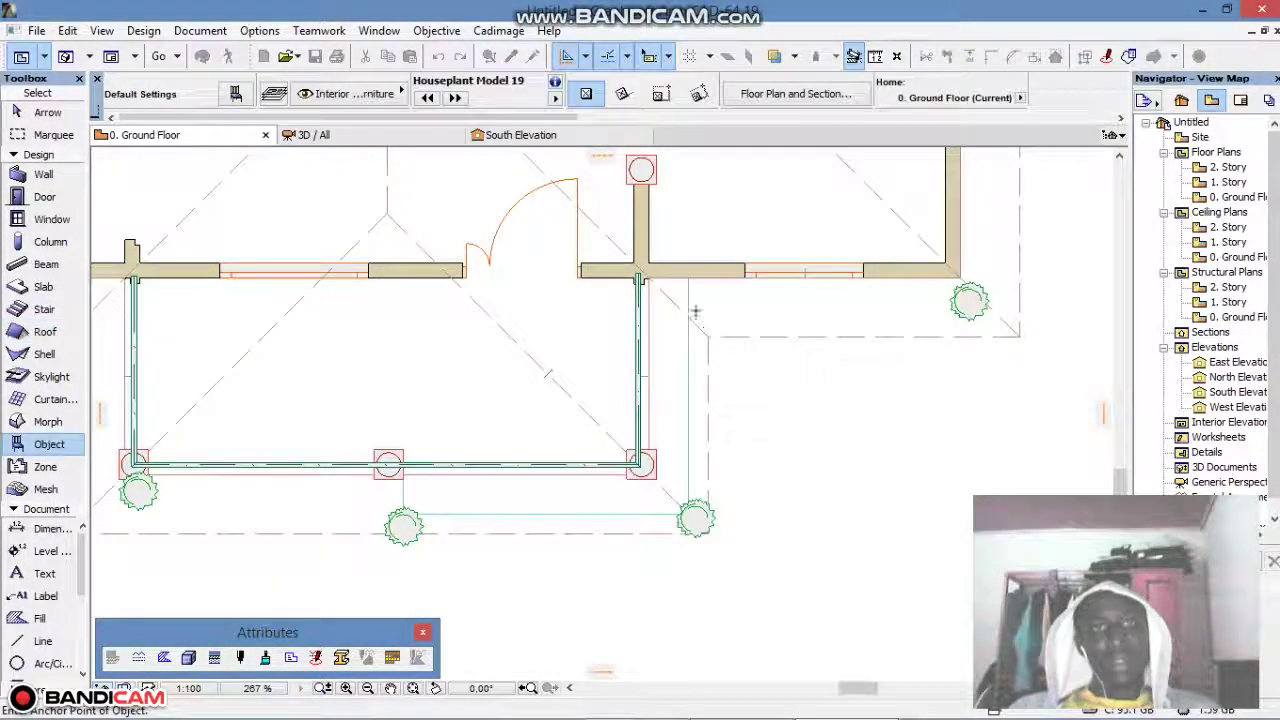
{"action": "left_click", "coordinate": [969, 300]}
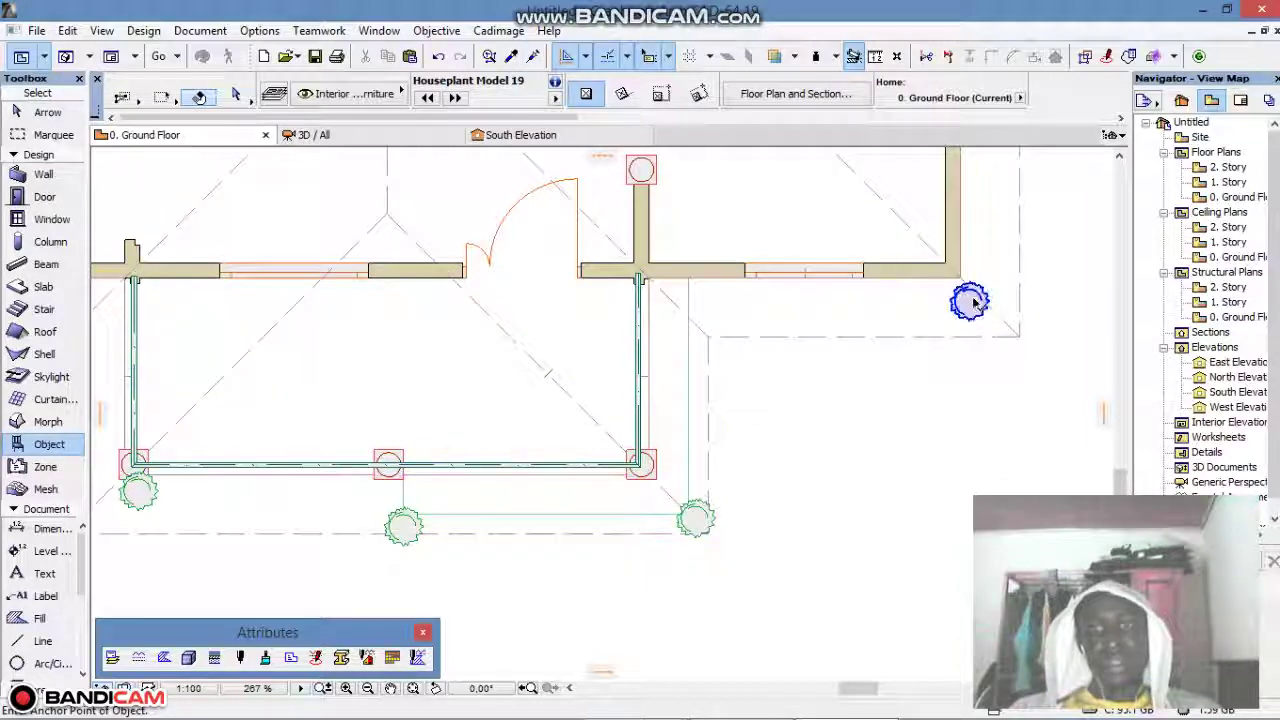
{"action": "left_click", "coordinate": [403, 526], "text": "shift"}
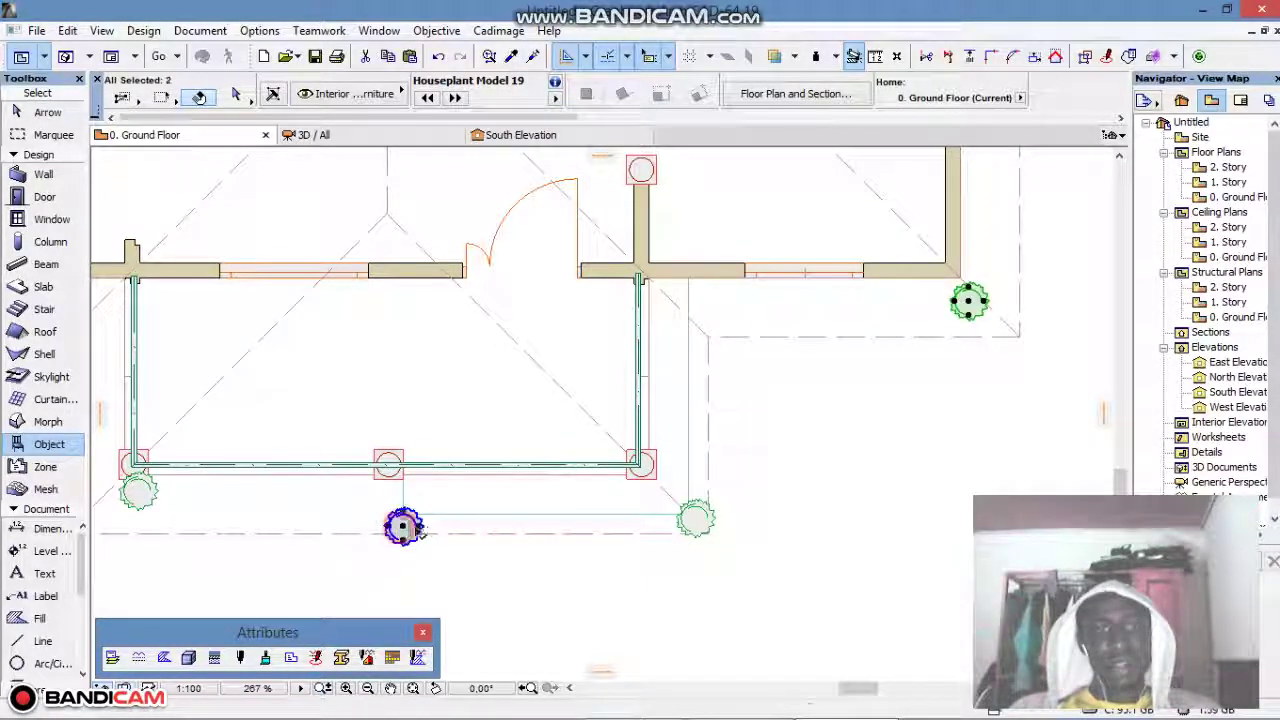
{"action": "left_click", "coordinate": [137, 492], "text": "shift"}
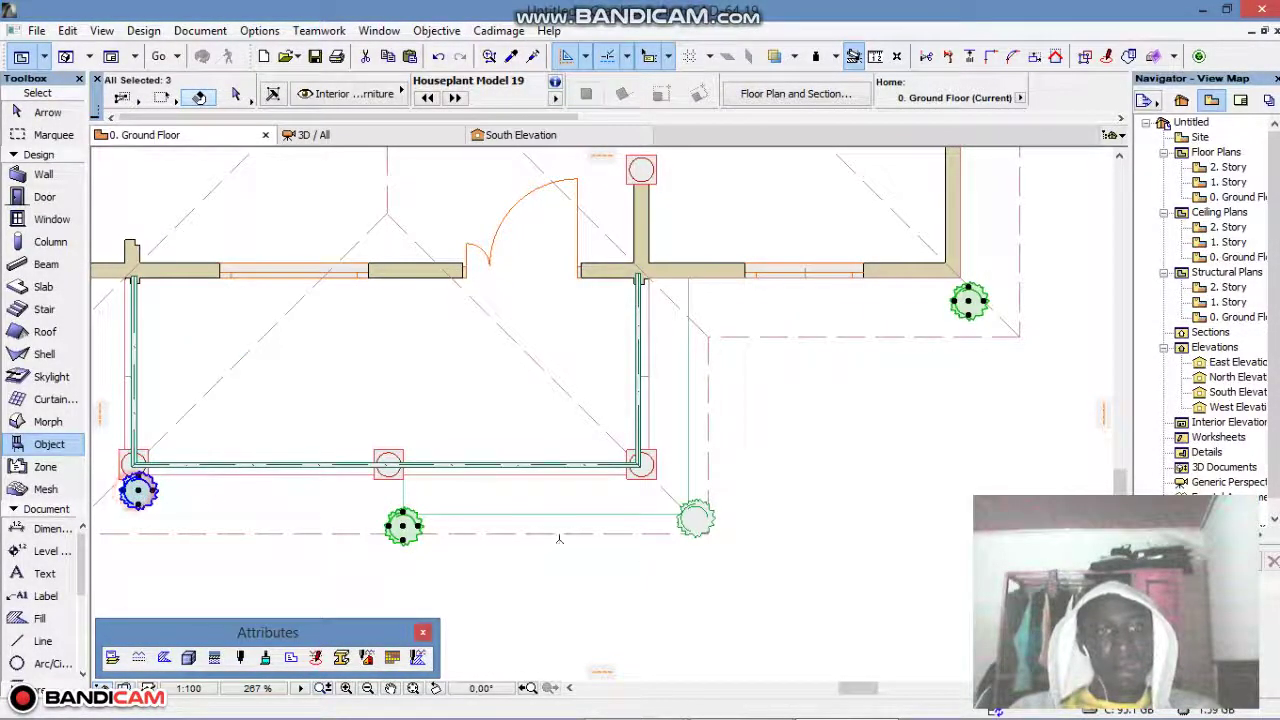
{"action": "scroll", "coordinate": [806, 573], "scroll_direction": "down", "scroll_amount": 4}
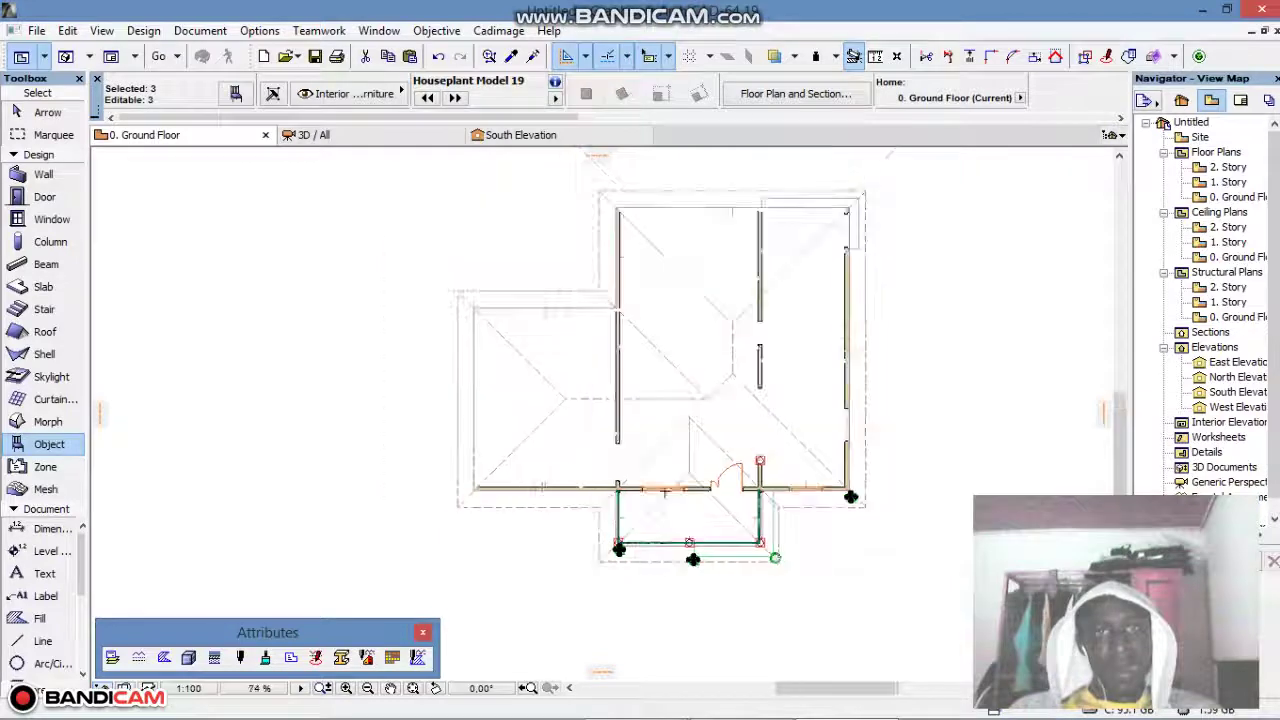
{"action": "left_click", "coordinate": [474, 493], "text": "shift"}
{"action": "scroll", "coordinate": [815, 112], "scroll_direction": "down", "scroll_amount": 5}
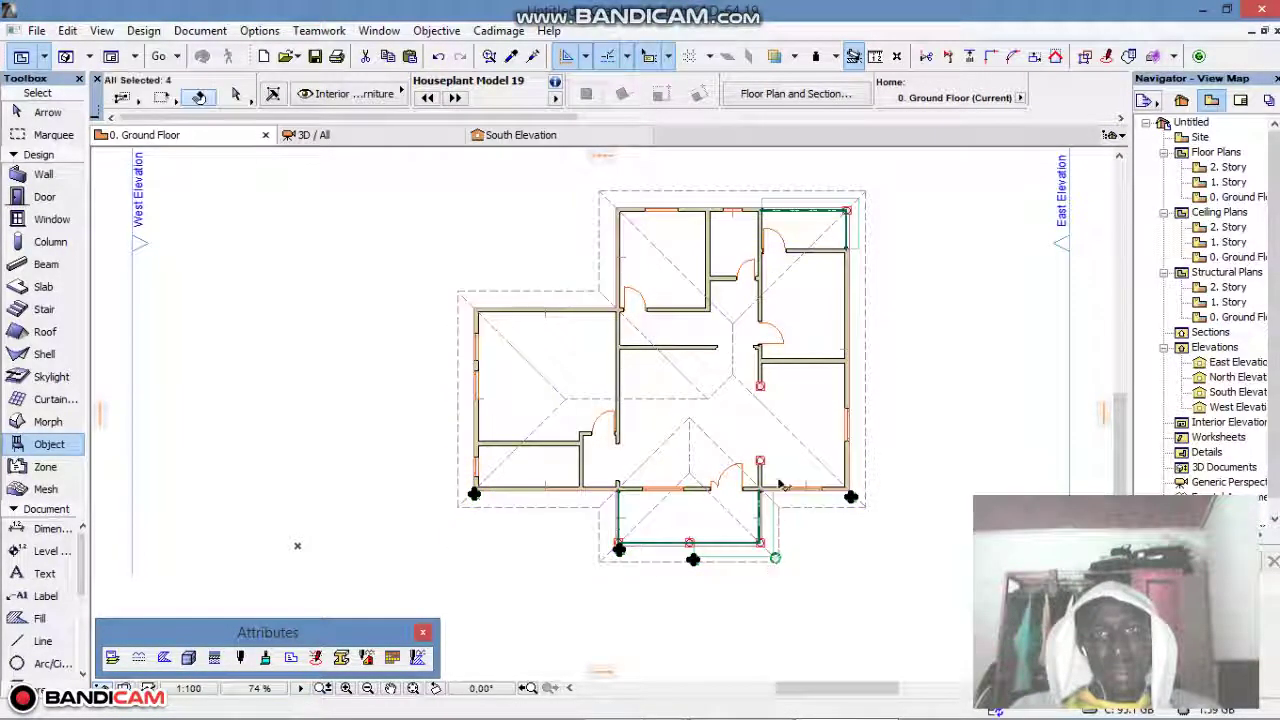
{"action": "scroll", "coordinate": [815, 112], "scroll_direction": "down", "scroll_amount": 3}
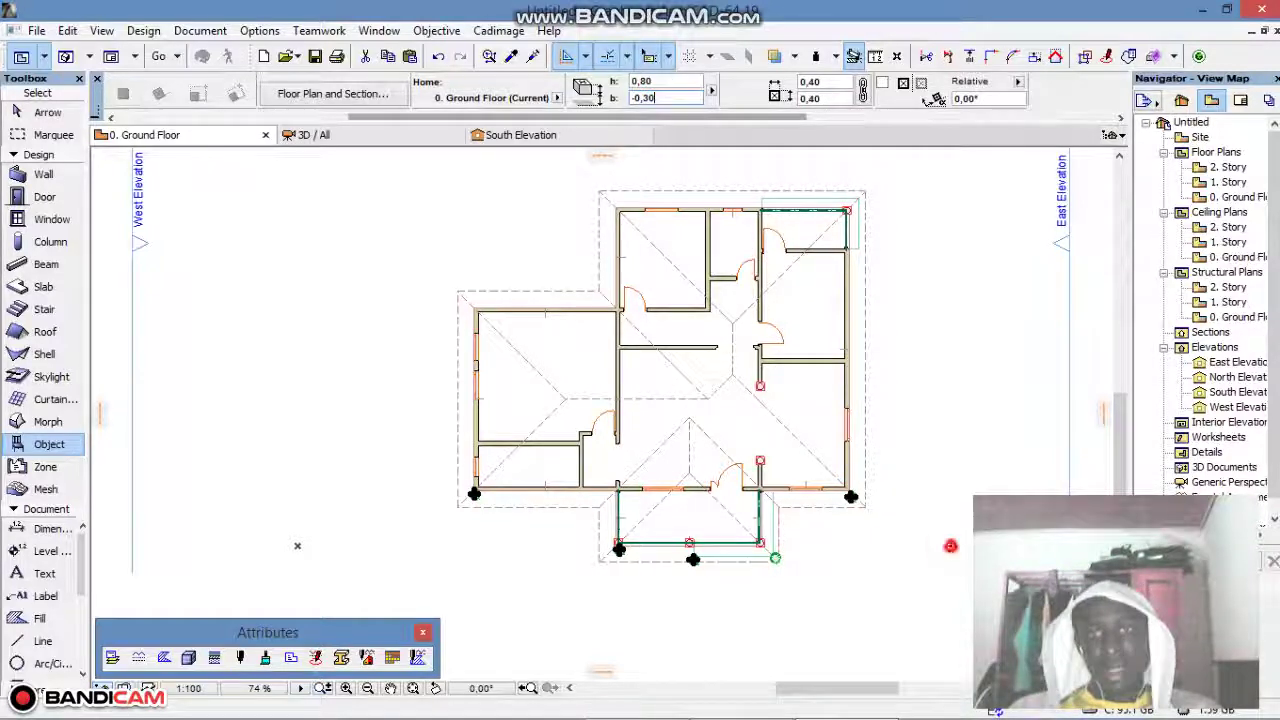
Deselect the houseplants and check in 3D how their pots sit against the ground along the front of the house.
{"action": "key", "text": "Escape"}
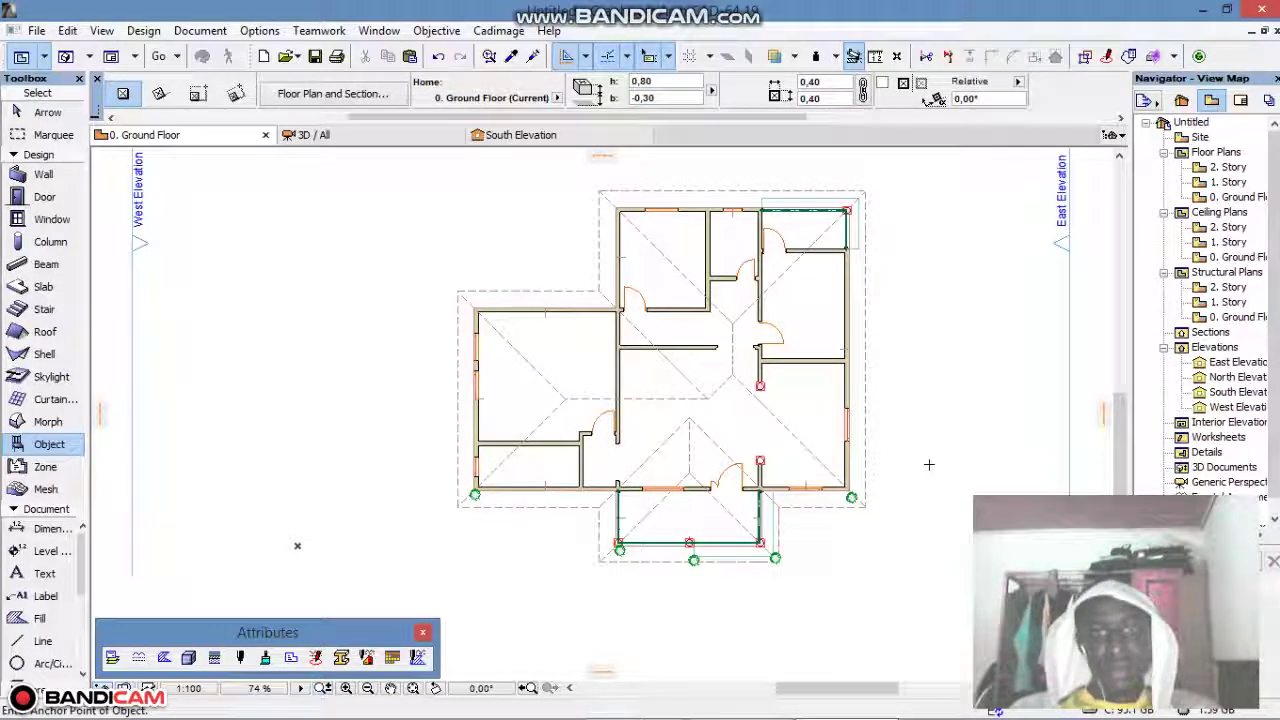
{"action": "left_click", "coordinate": [65, 57]}
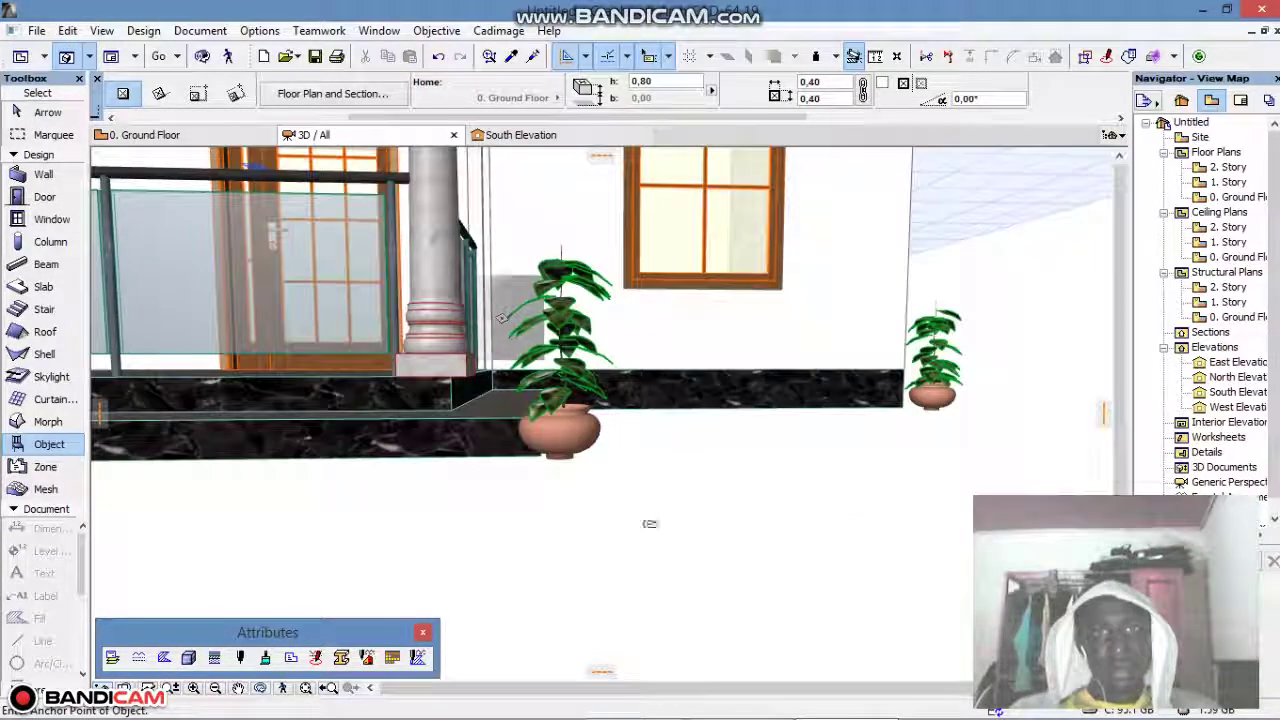
{"action": "scroll", "coordinate": [760, 524], "scroll_direction": "down", "scroll_amount": 6}
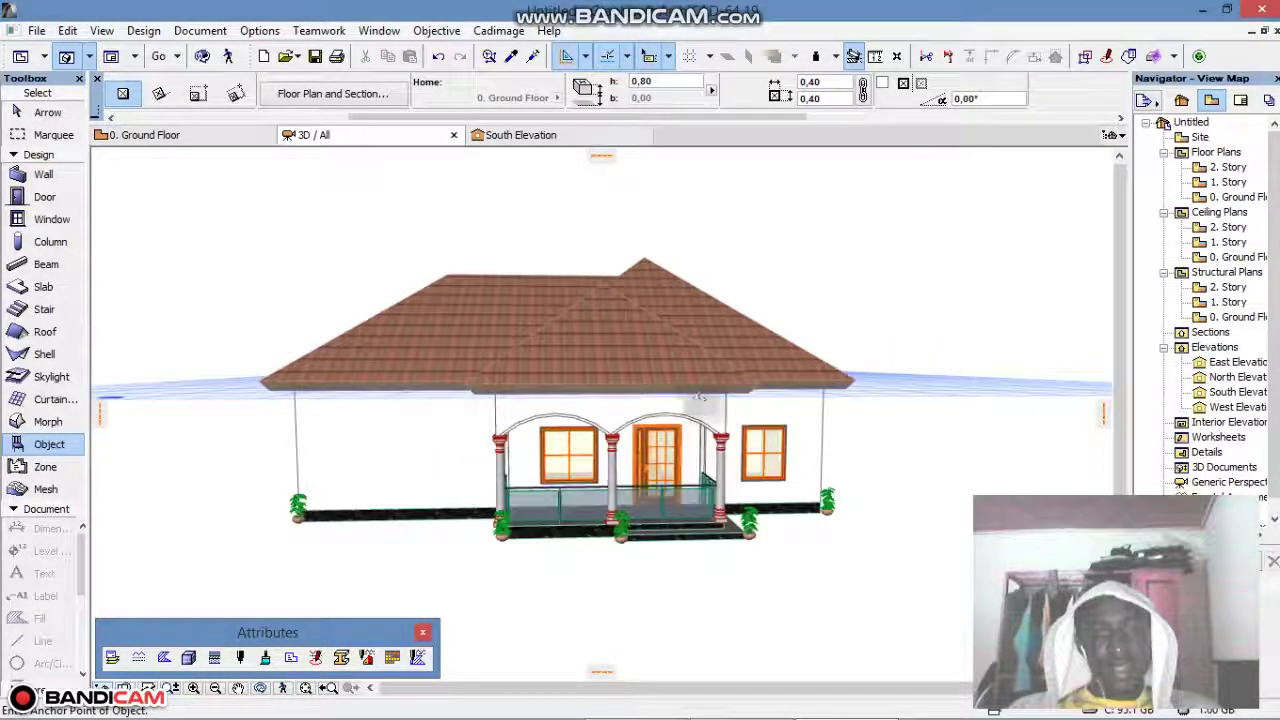
{"action": "middle_click_drag", "start_coordinate": [699, 397], "coordinate": [588, 414], "text": "shift"}
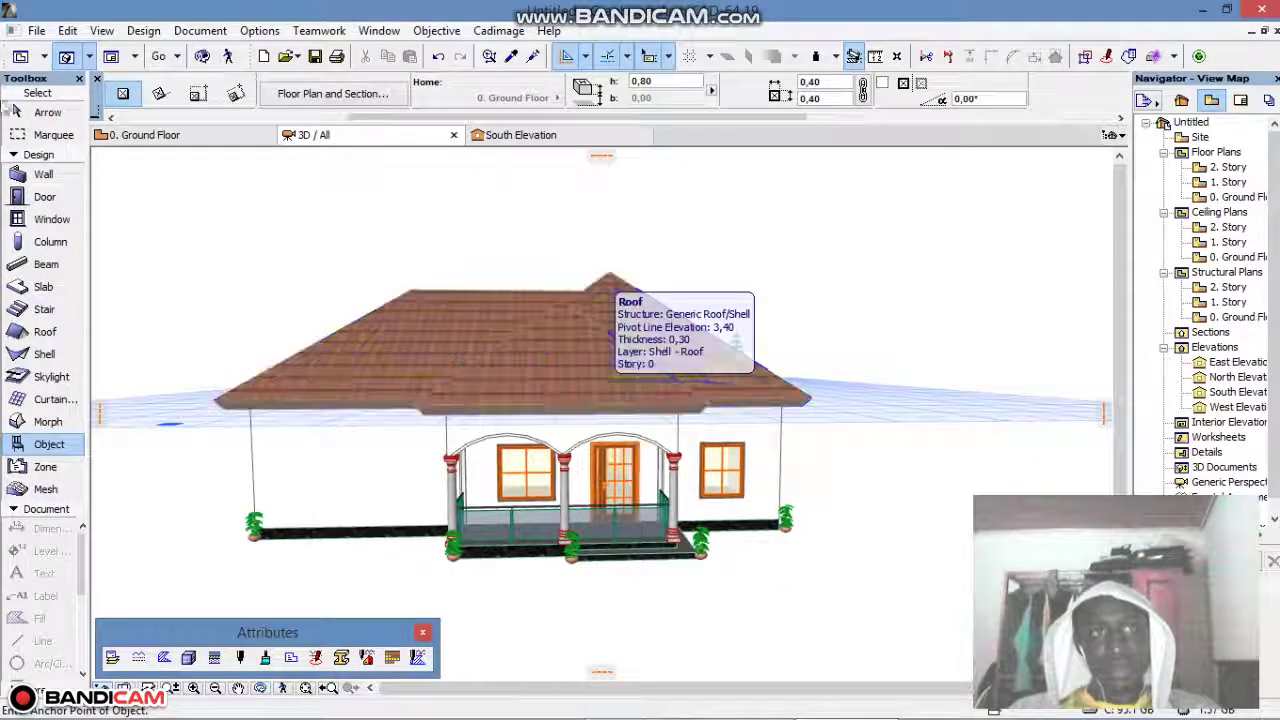
On the ground floor plan, change only the roof plane along the porch's south edge to a 90° gable and show the house in 3D.
{"action": "key", "text": "F2"}
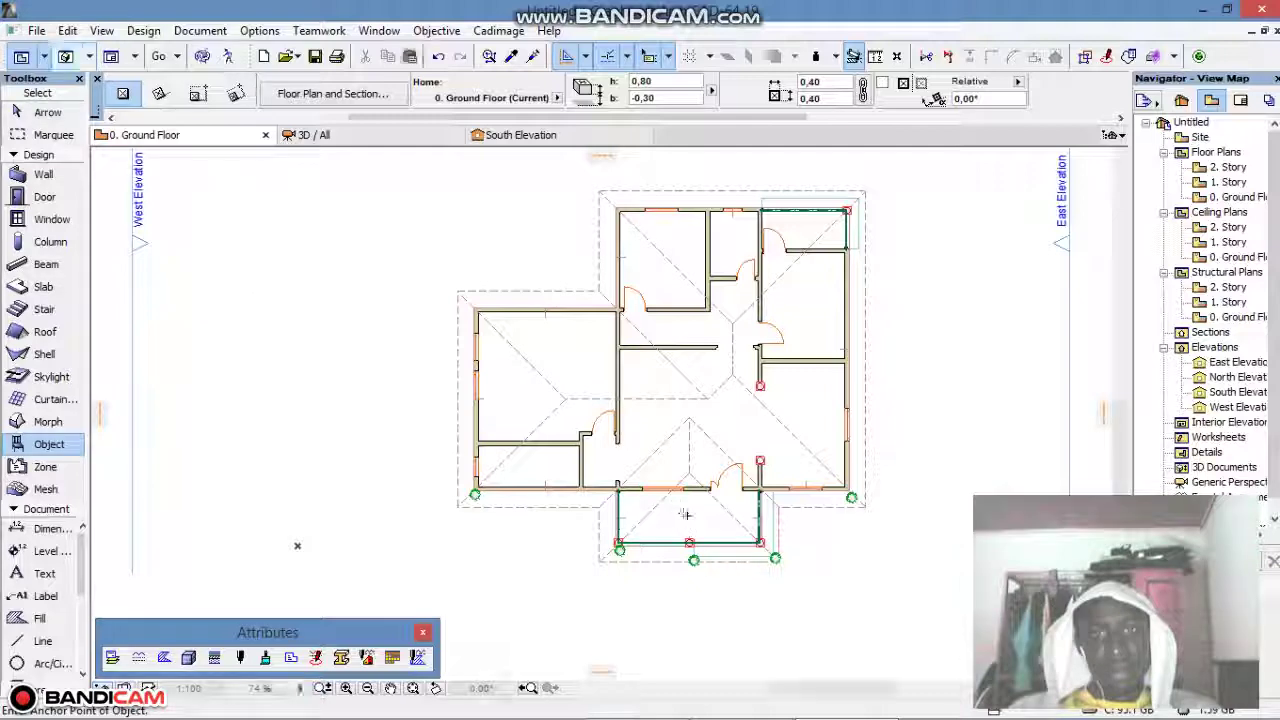
{"action": "scroll", "coordinate": [685, 514], "scroll_direction": "up", "scroll_amount": 5}
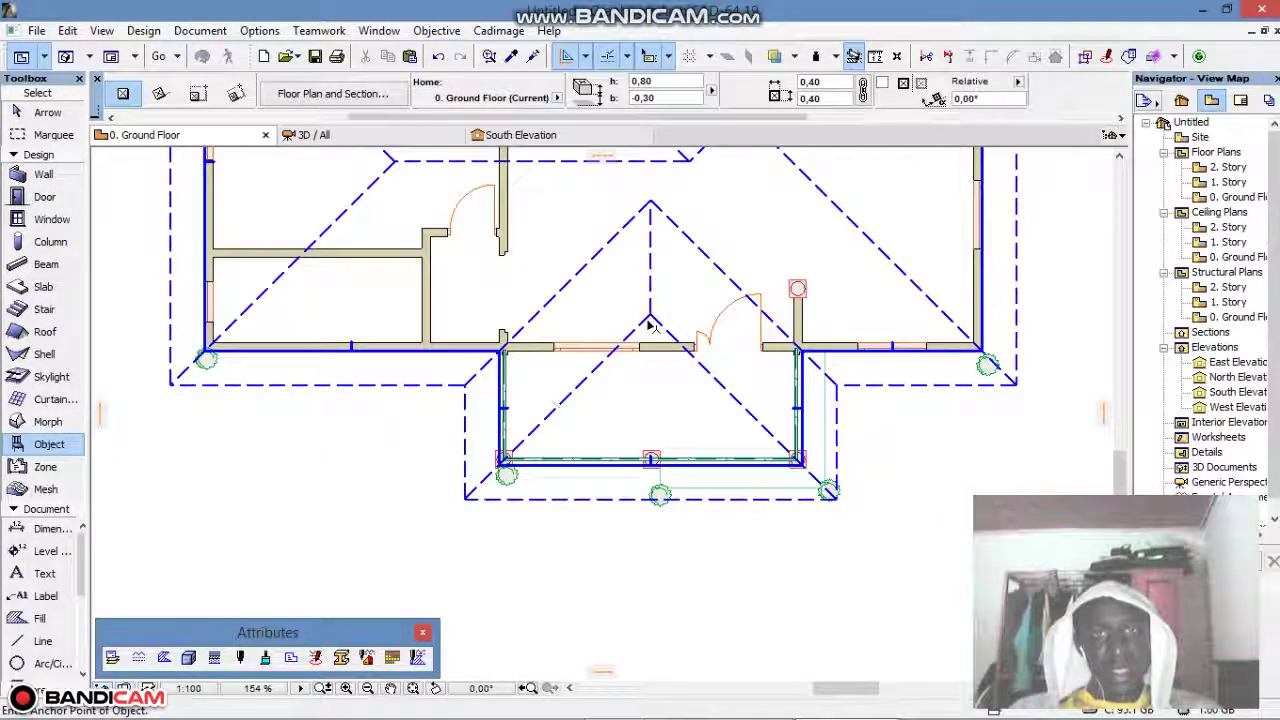
{"action": "left_click", "coordinate": [650, 325]}
{"action": "scroll", "coordinate": [648, 458], "scroll_direction": "up", "scroll_amount": 1}
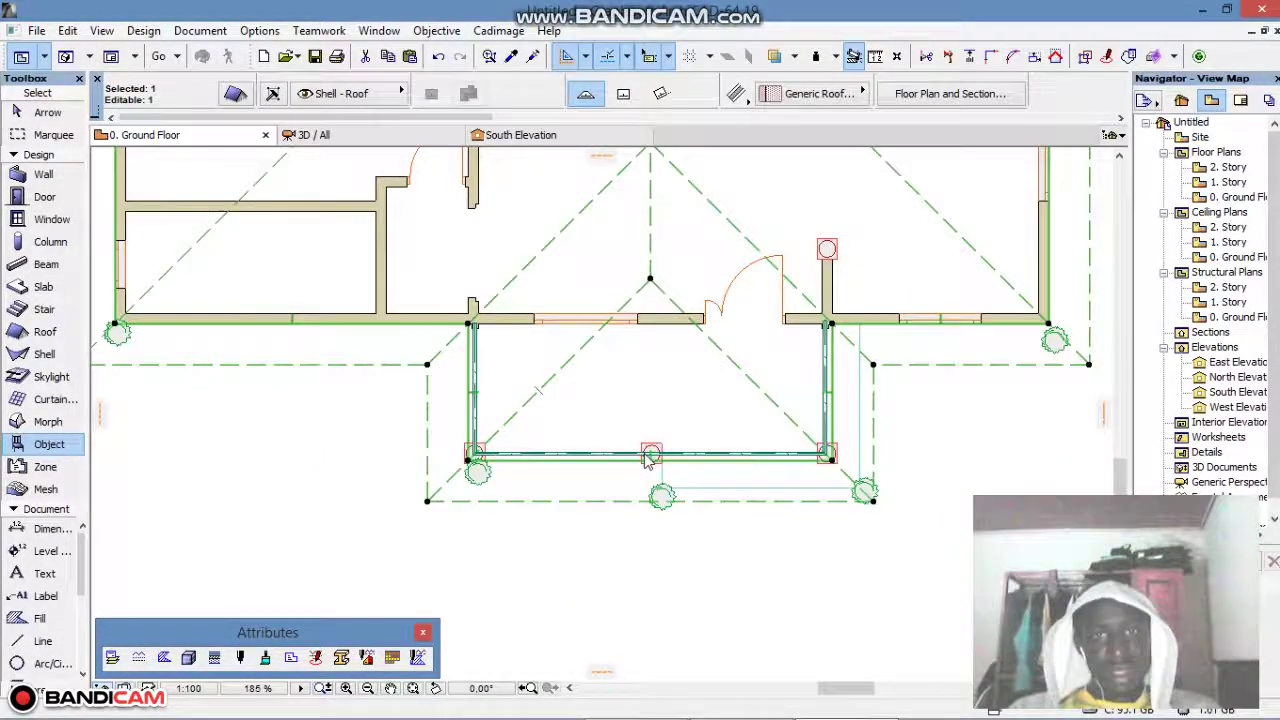
{"action": "scroll", "coordinate": [648, 458], "scroll_direction": "up", "scroll_amount": 7}
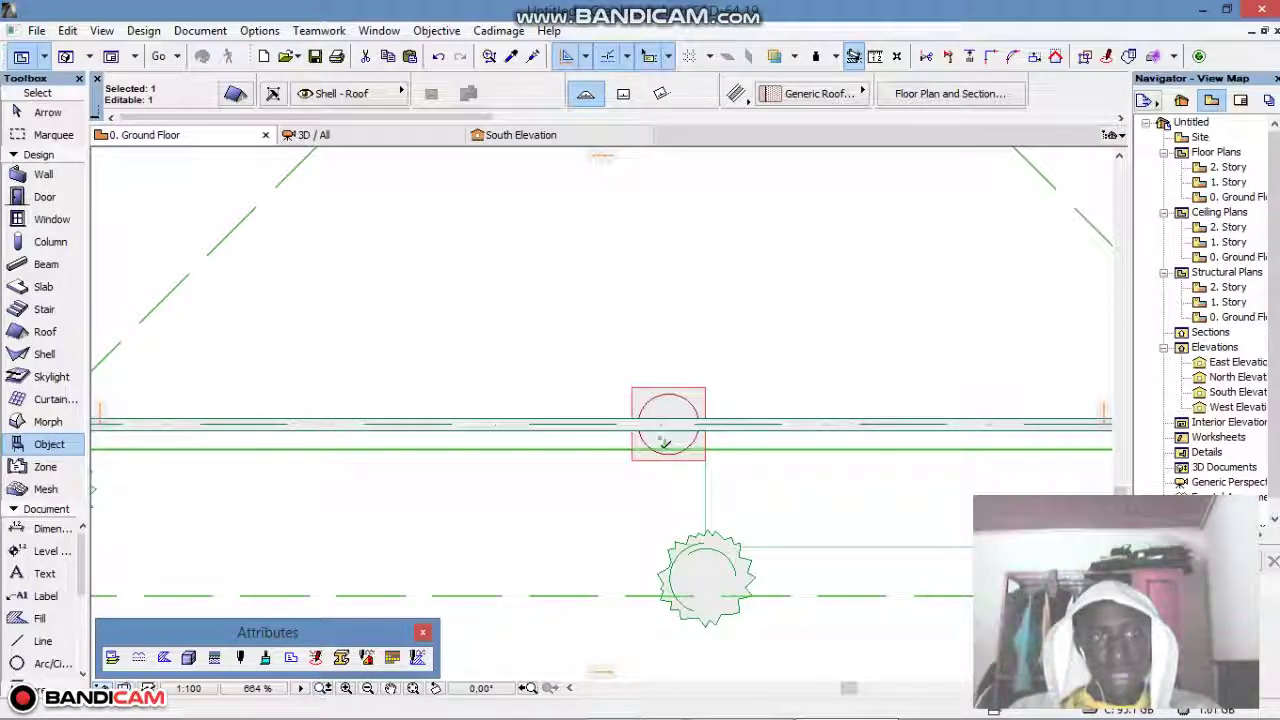
{"action": "left_click", "coordinate": [664, 441]}
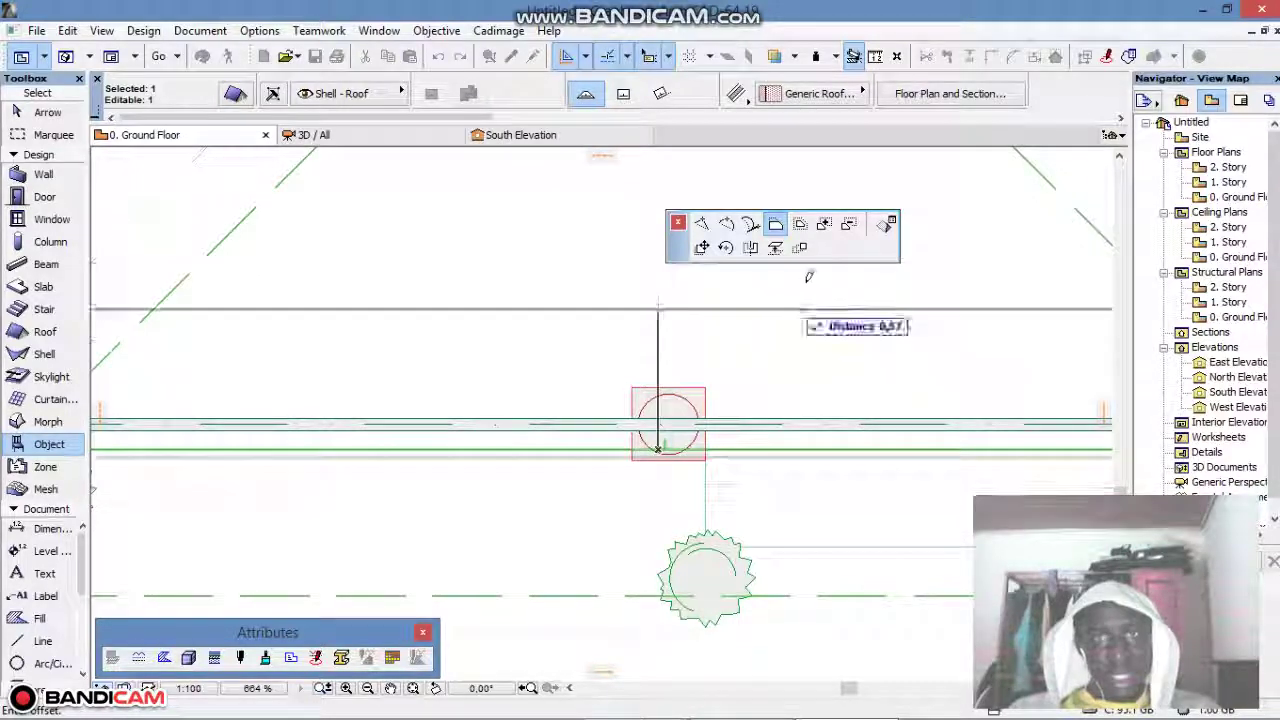
{"action": "left_click", "coordinate": [889, 226]}
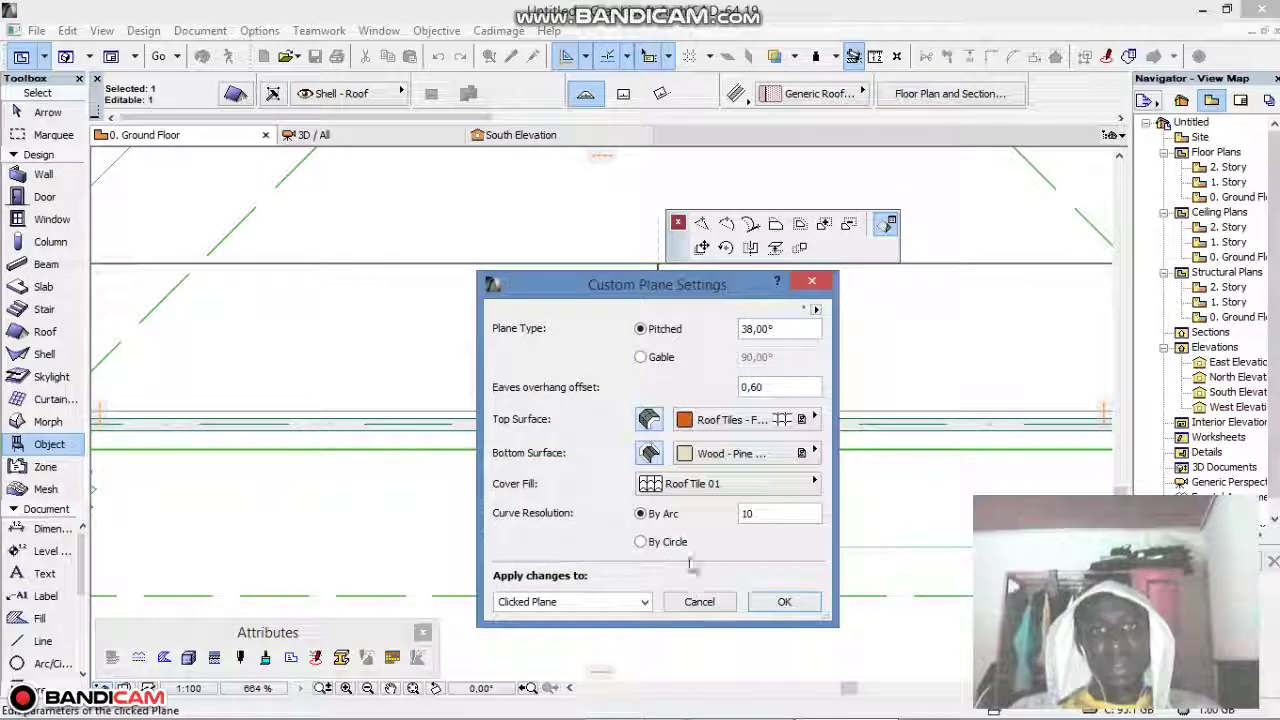
{"action": "left_click", "coordinate": [642, 357]}
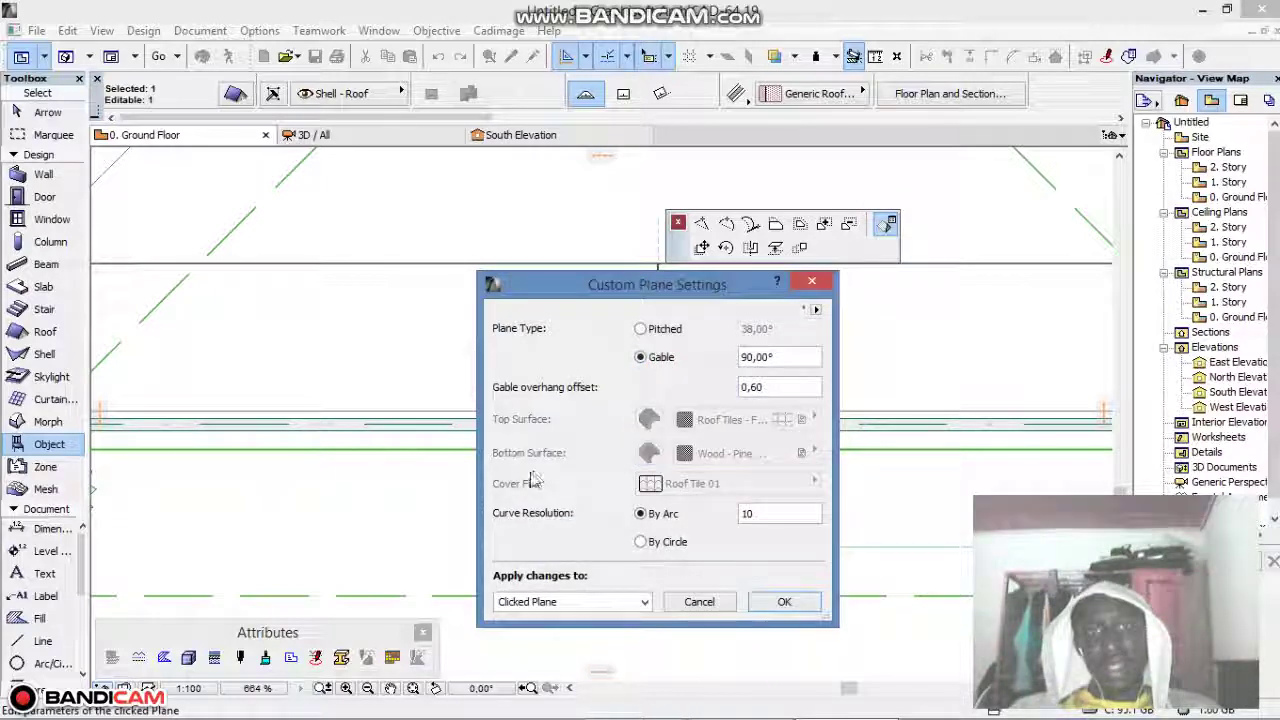
{"action": "left_click", "coordinate": [780, 601]}
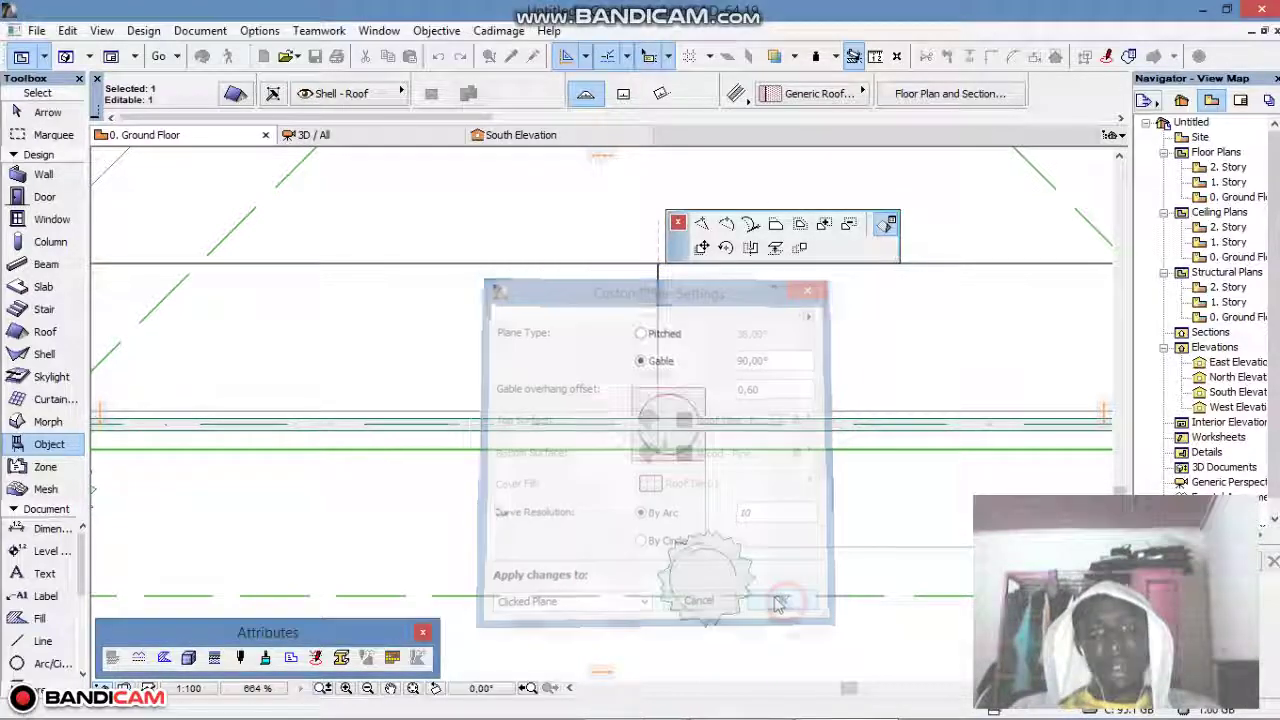
{"action": "scroll", "coordinate": [668, 455], "scroll_direction": "down", "scroll_amount": 8}
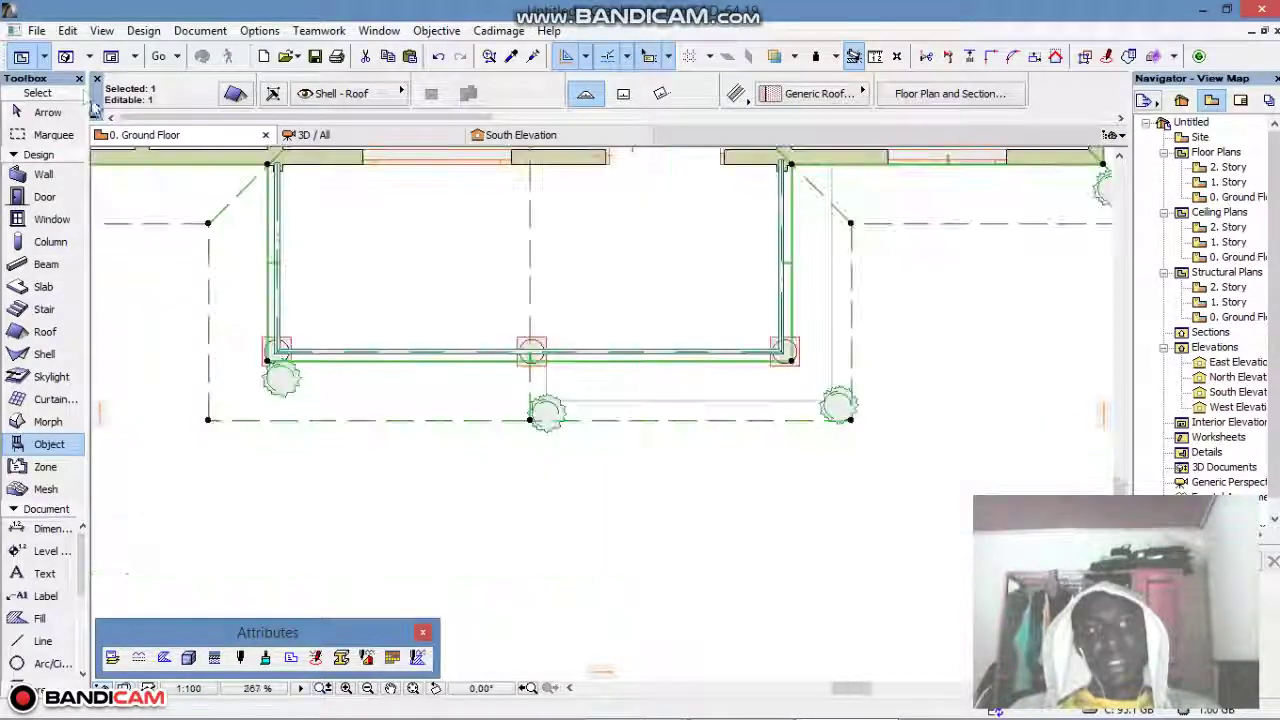
{"action": "key", "text": "F3"}
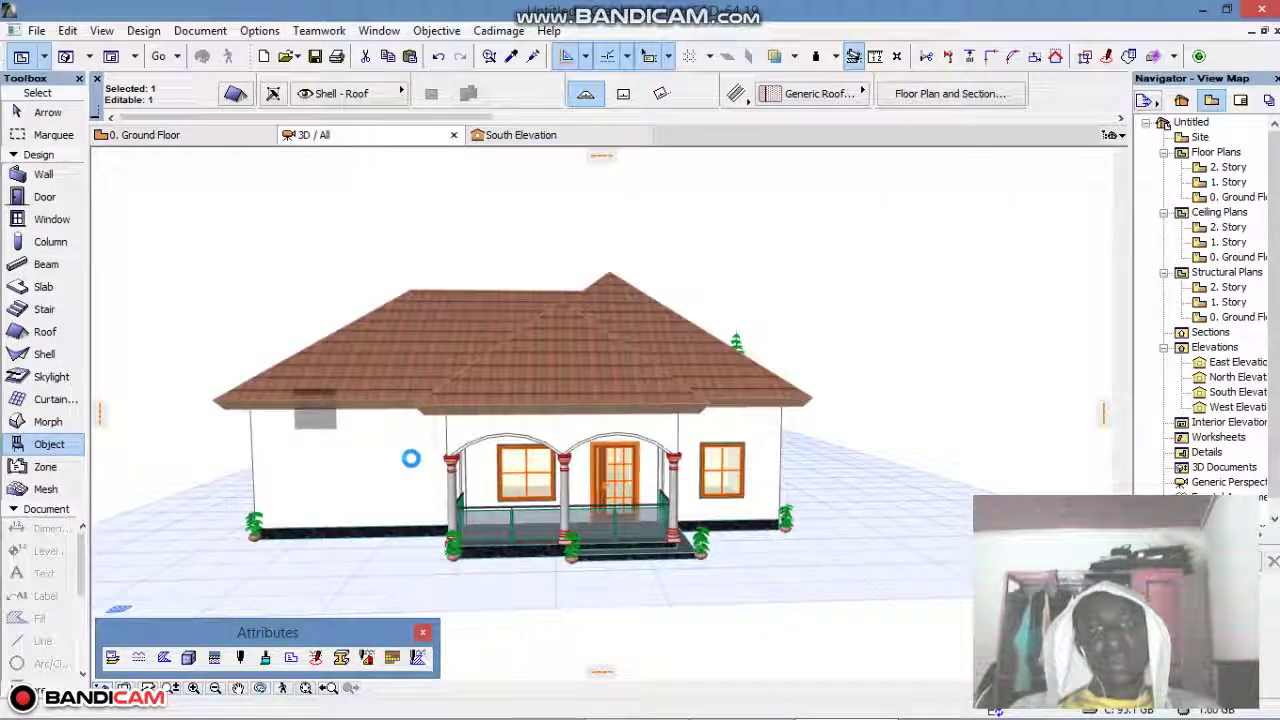